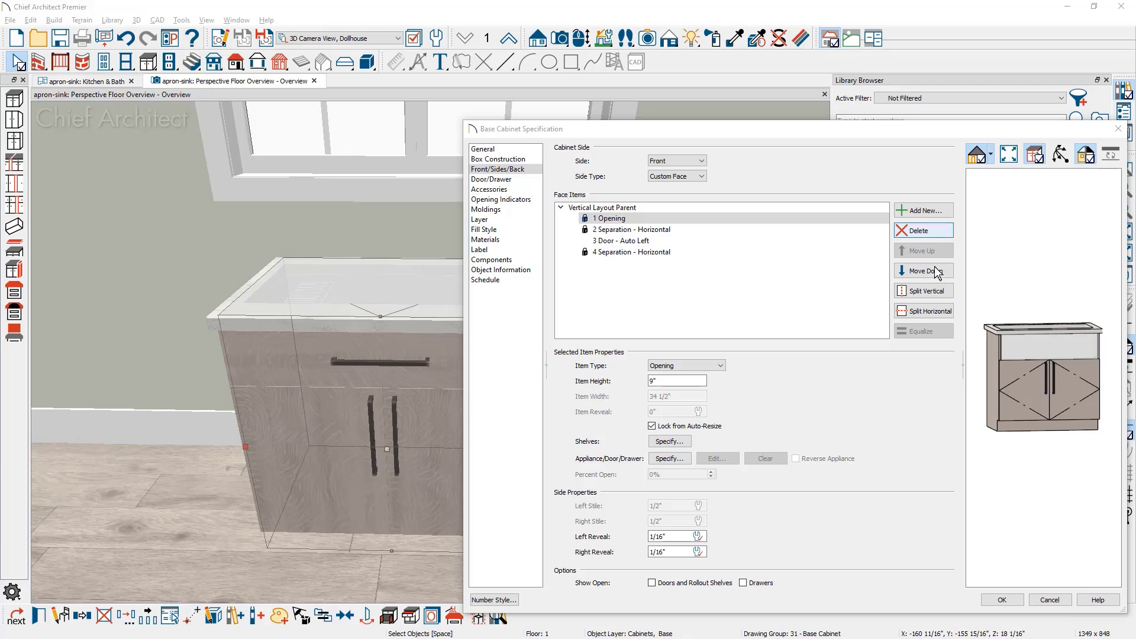
- Accept the cabinet's front opening and place the K-5415 Strive, Self-Trimming Apron Front Kitchen Sink into the base cabinet
left_click(1018, 601)
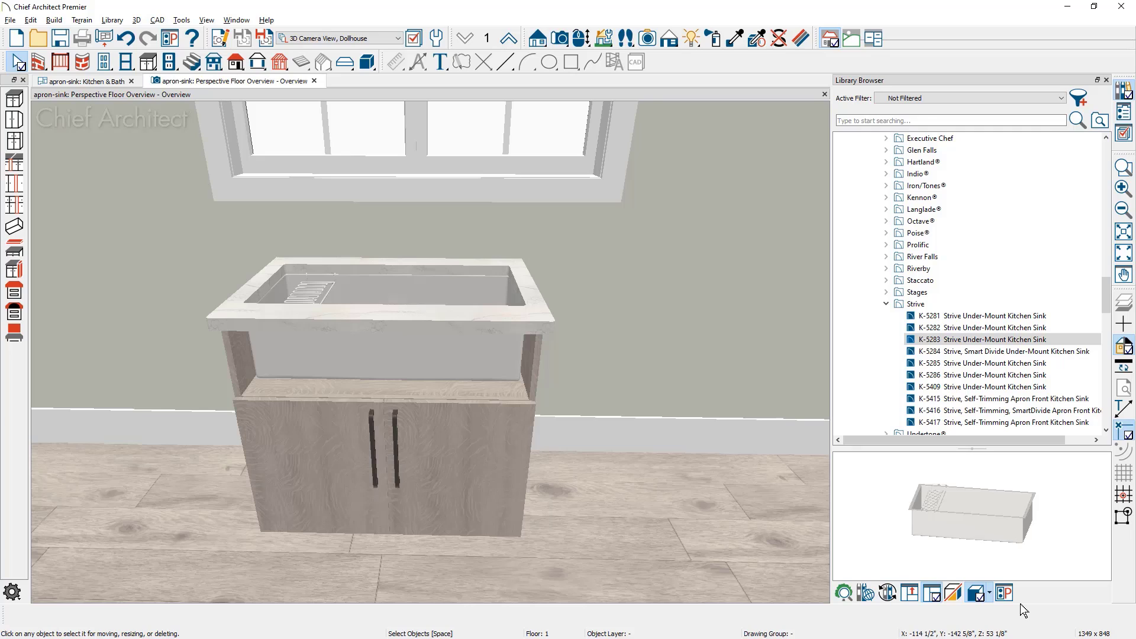
left_click(1069, 402)
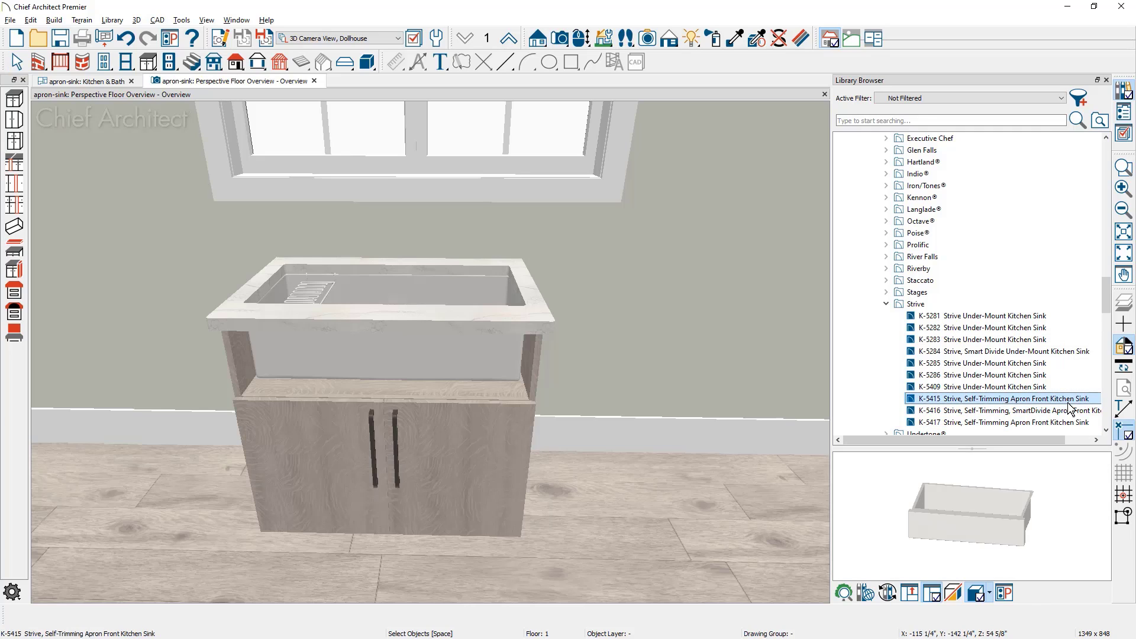
left_click(1004, 507)
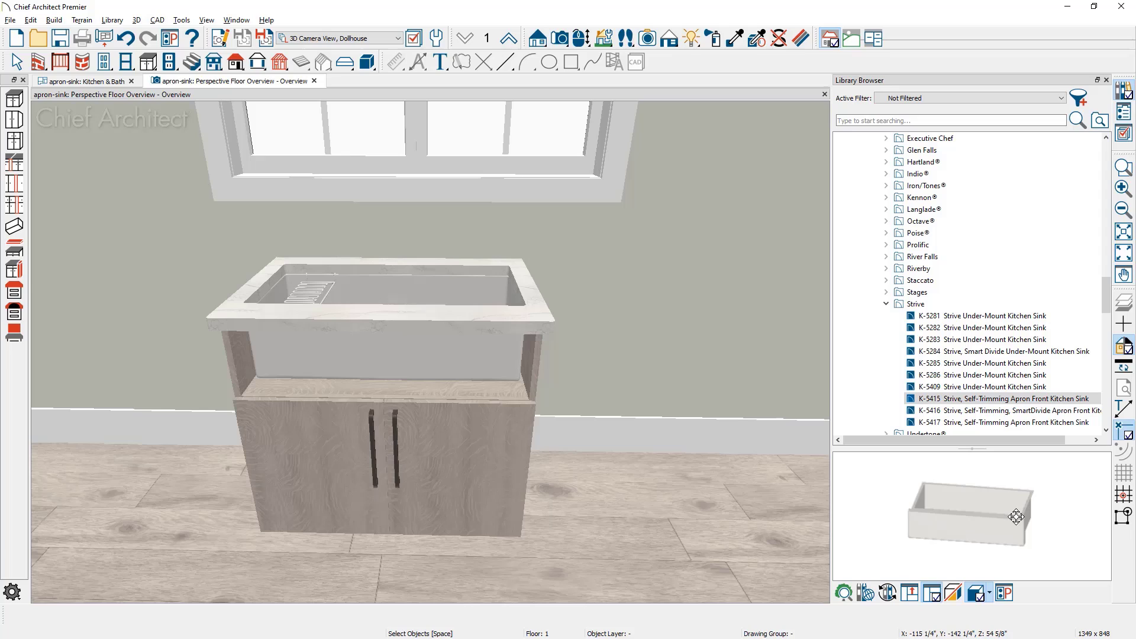
left_click(476, 431)
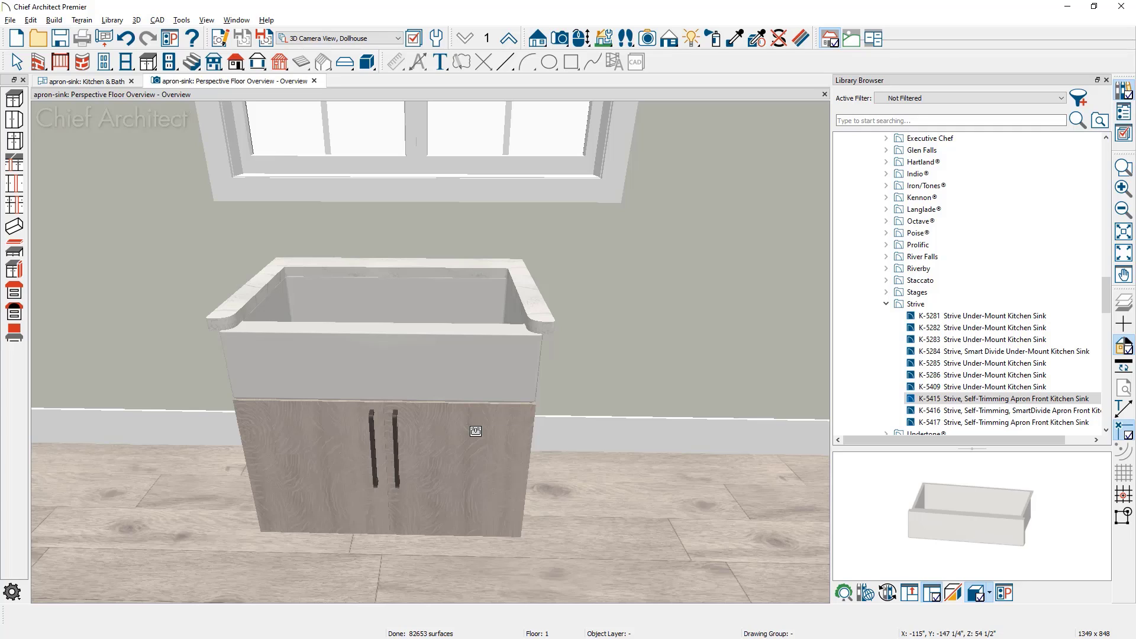
key("space")
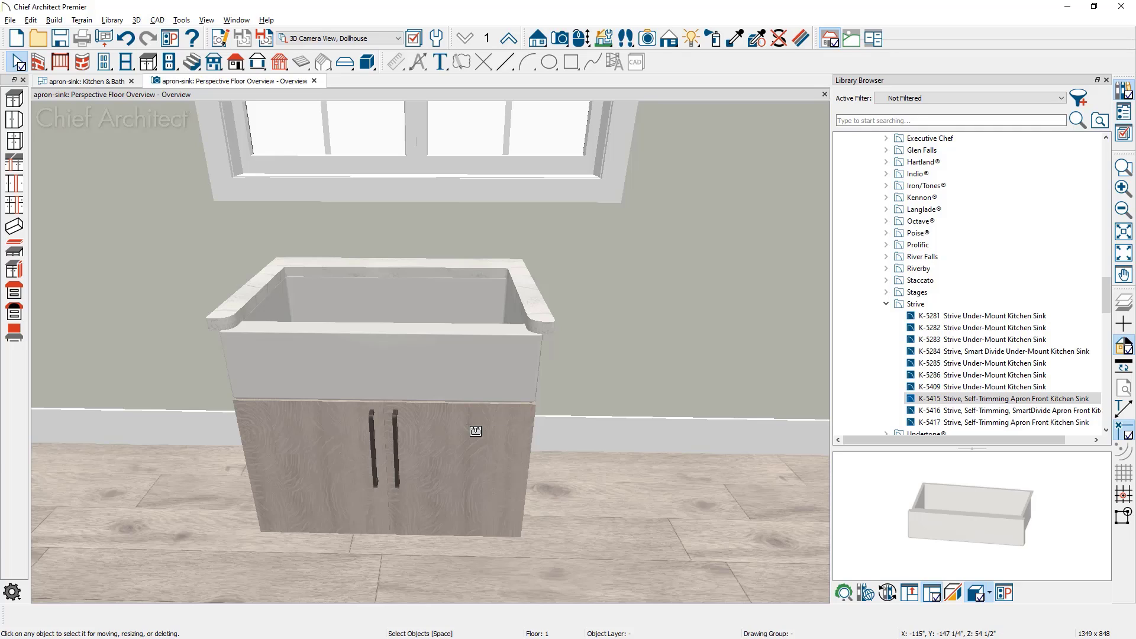
- Review the base cabinet's top appliance/fixture settings and the library selection for its sink symbol
double_click(475, 431)
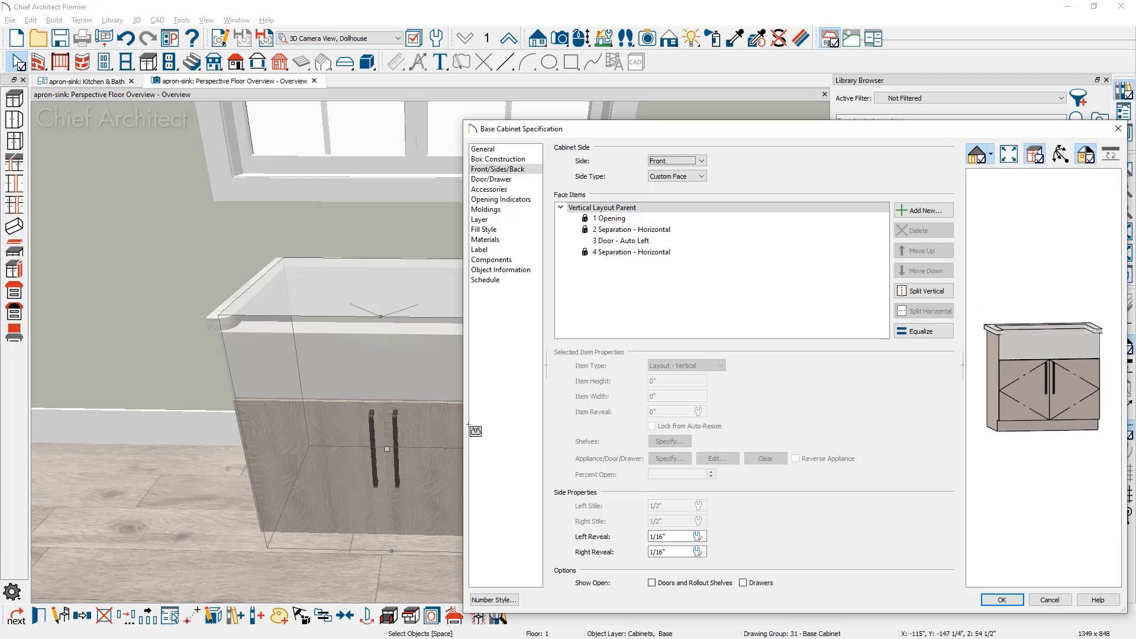
left_click(517, 191)
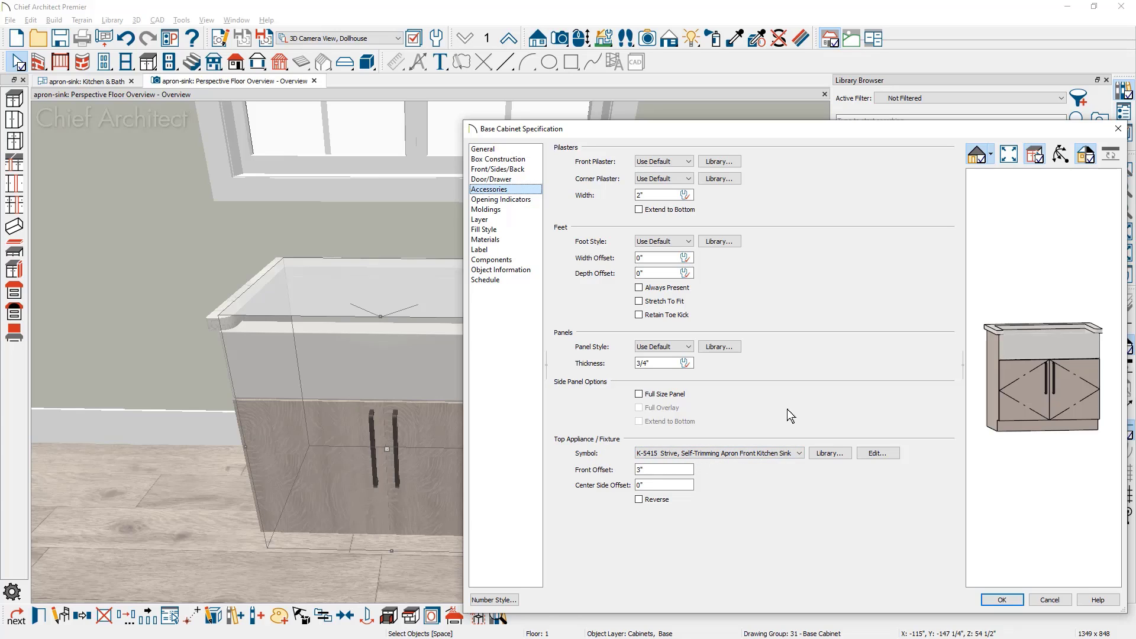
left_click_drag(946, 127, 562, 104)
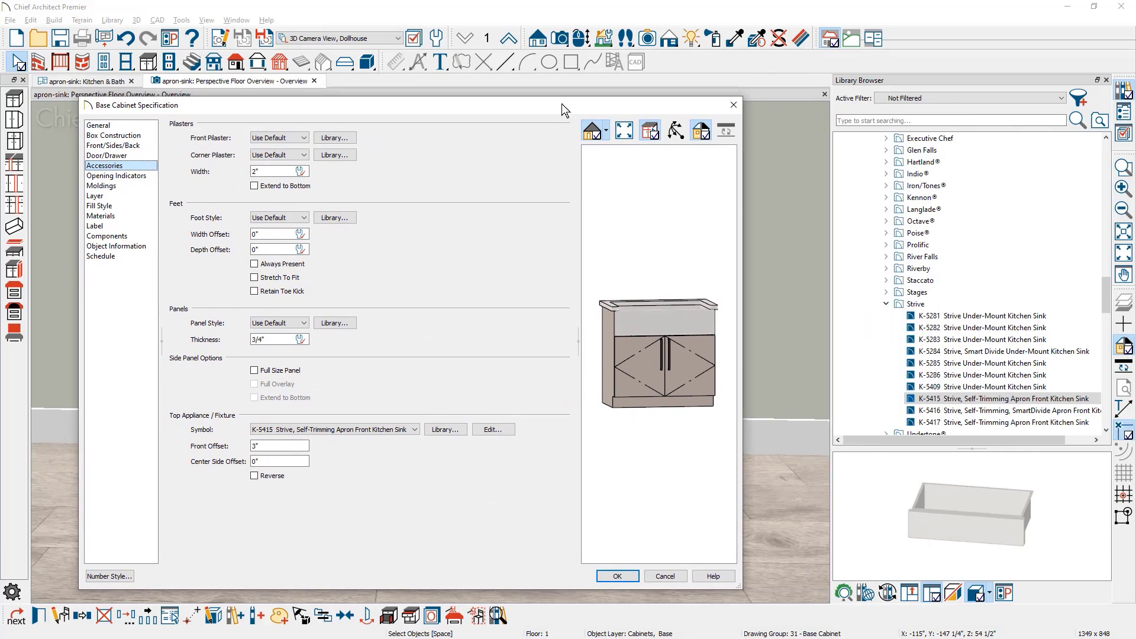
left_click(457, 437)
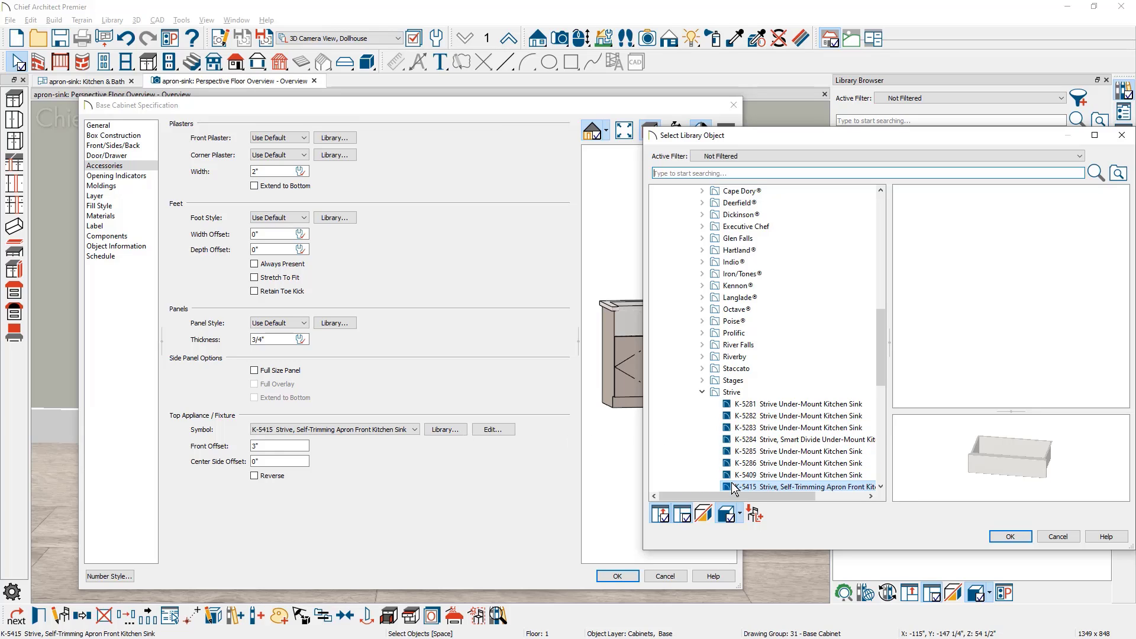
left_click(1058, 536)
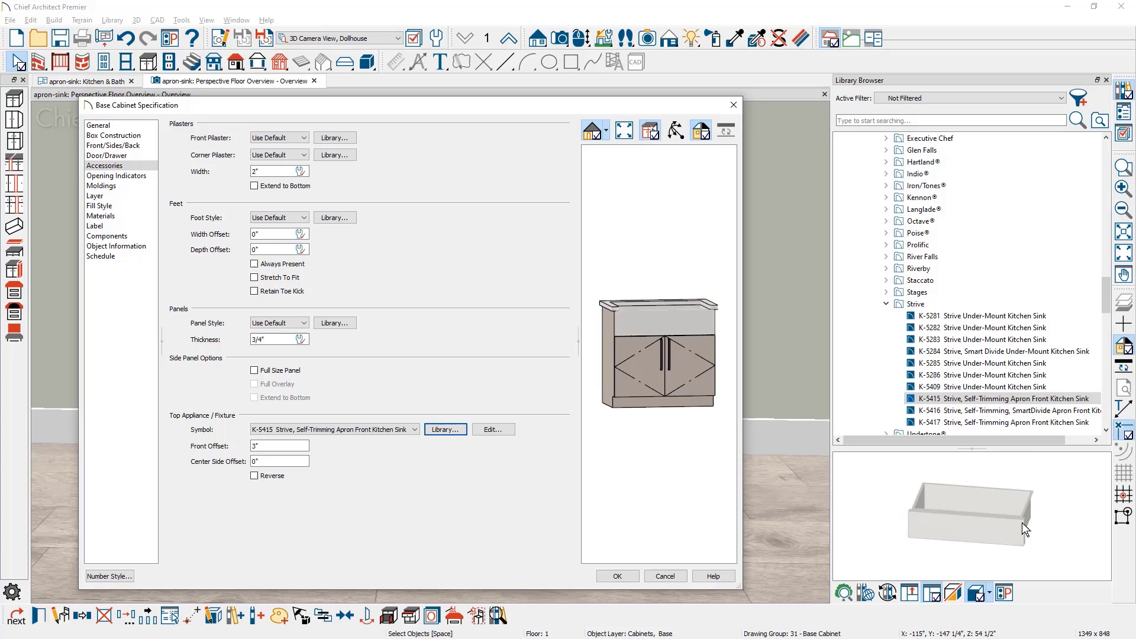
left_click(616, 578)
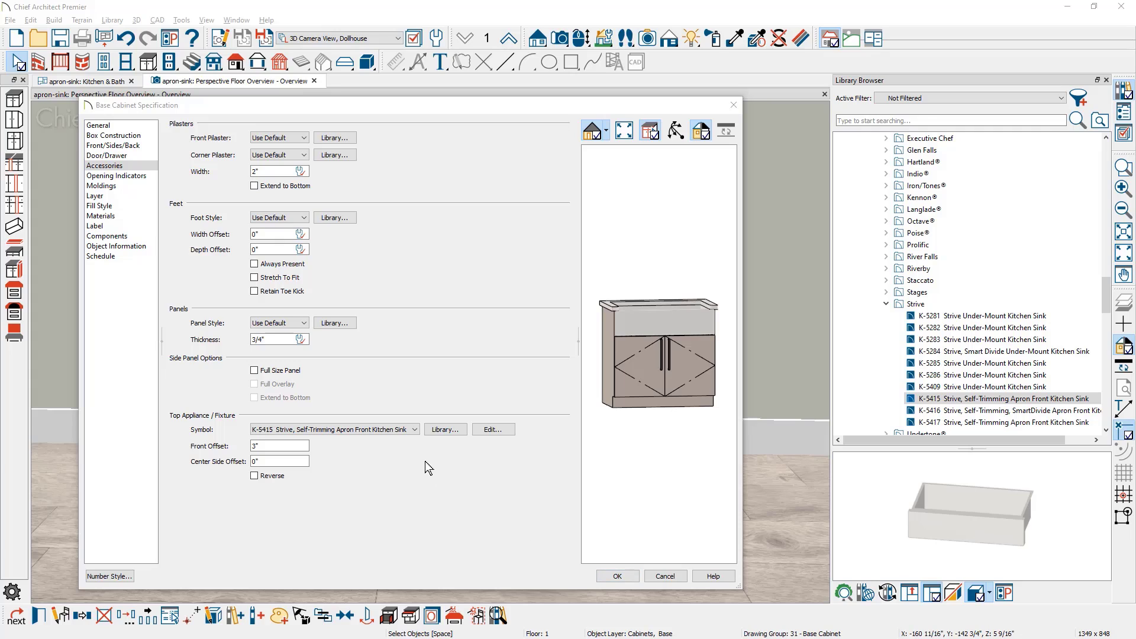
- Remove the sink from the base cabinet by setting its top fixture symbol to None
left_click(415, 430)
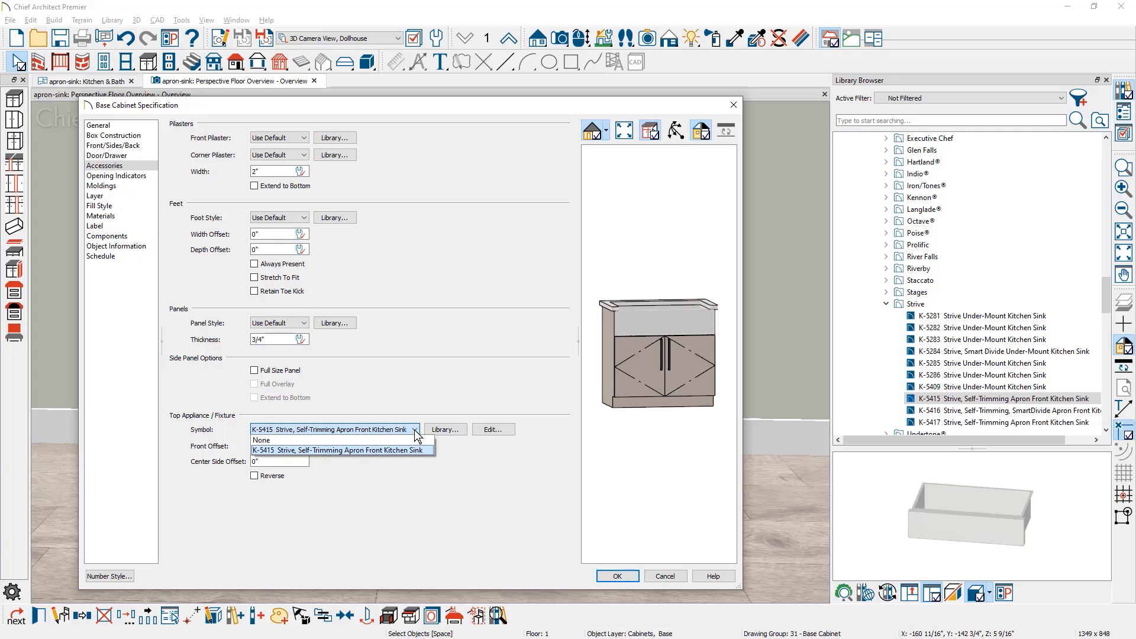
left_click(404, 440)
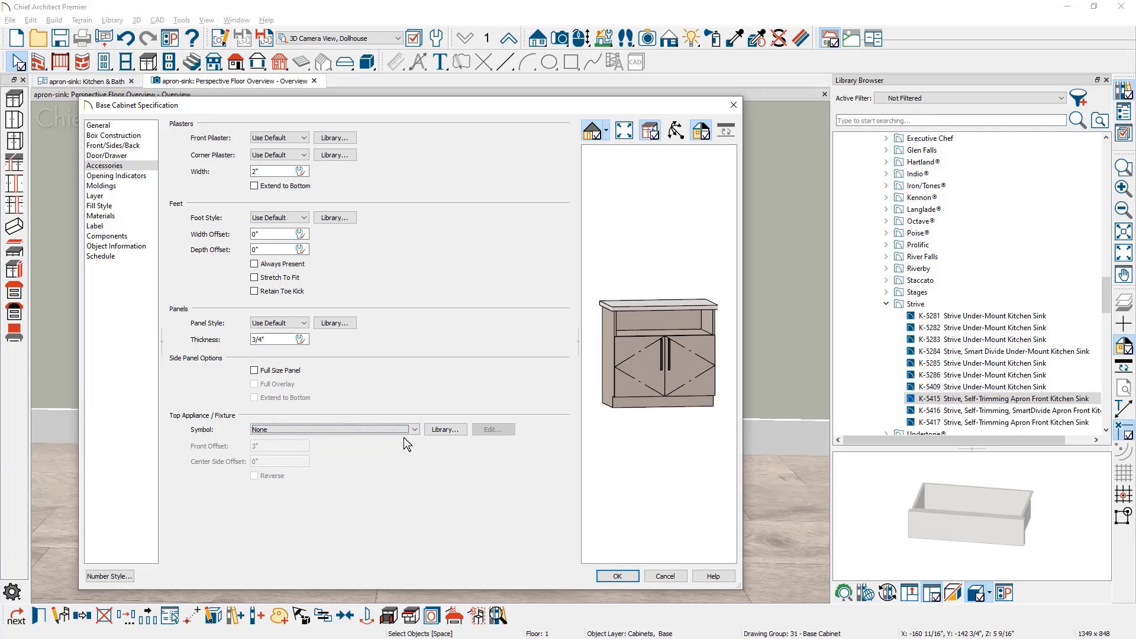
left_click(617, 576)
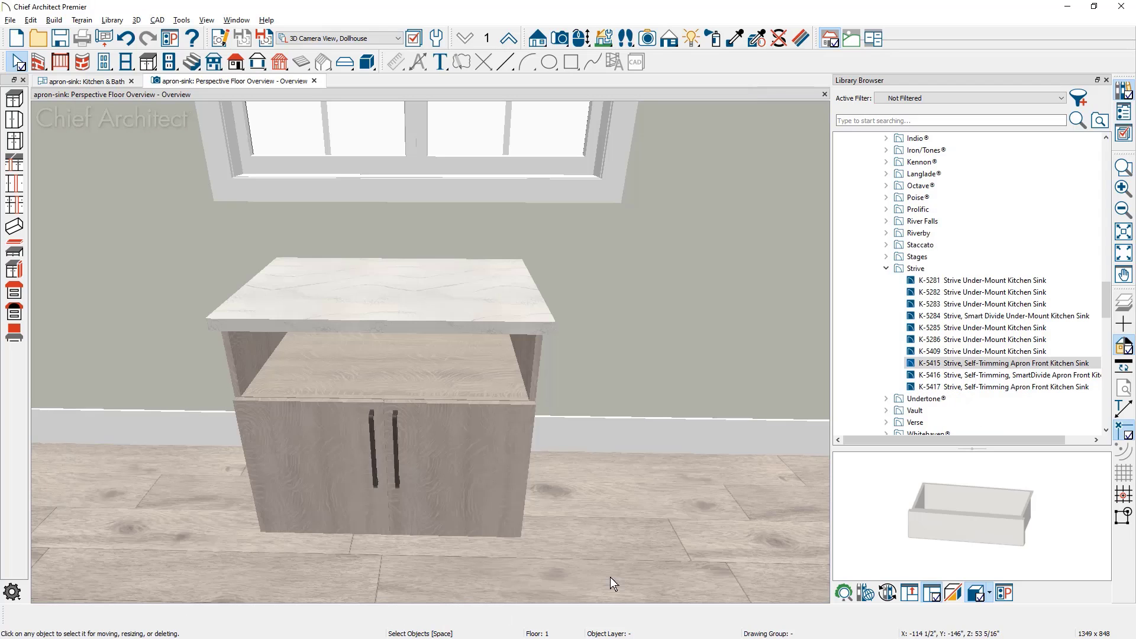
- Search the library for "apron" and place the second Apron Front Sink on the floor to the right of the base cabinet
left_click(876, 120)
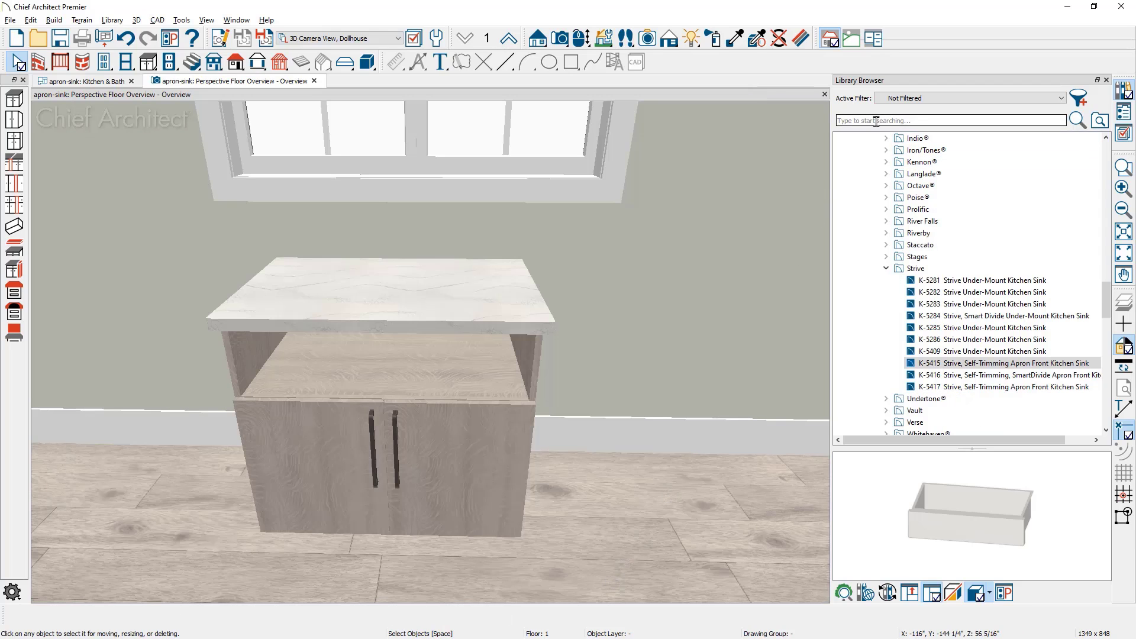
type("apron")
key("Return")
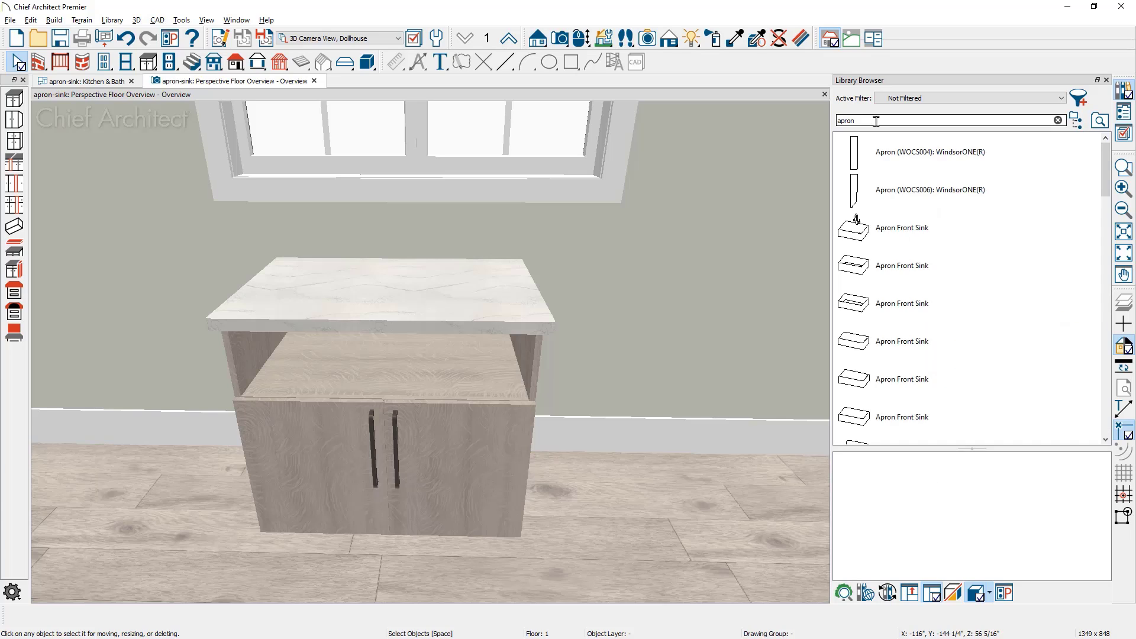
left_click(920, 271)
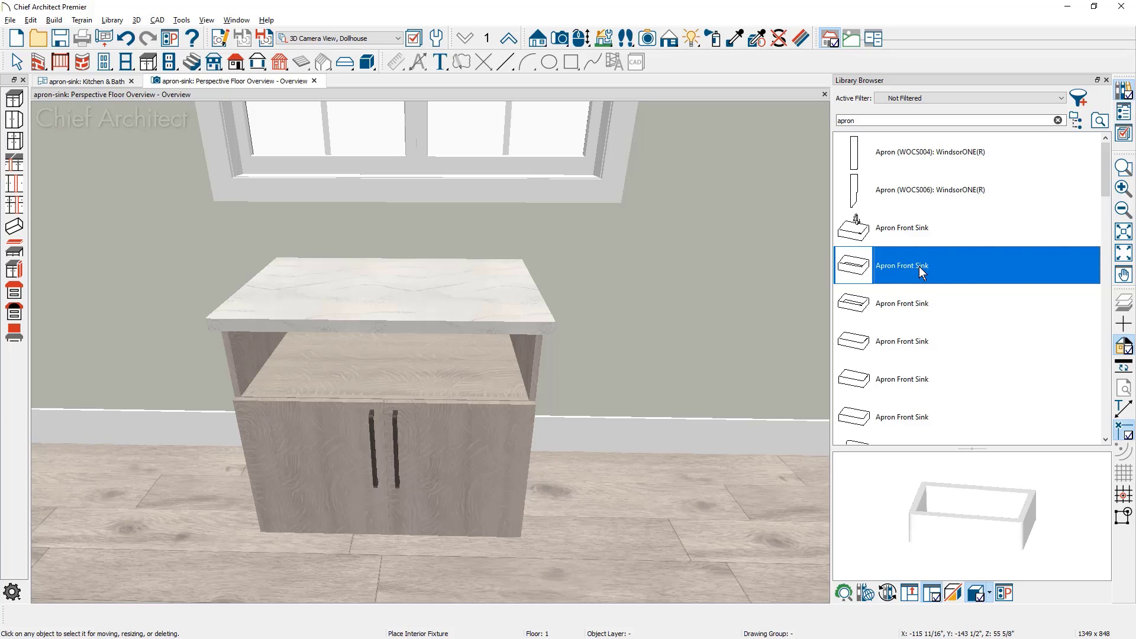
left_click(679, 458)
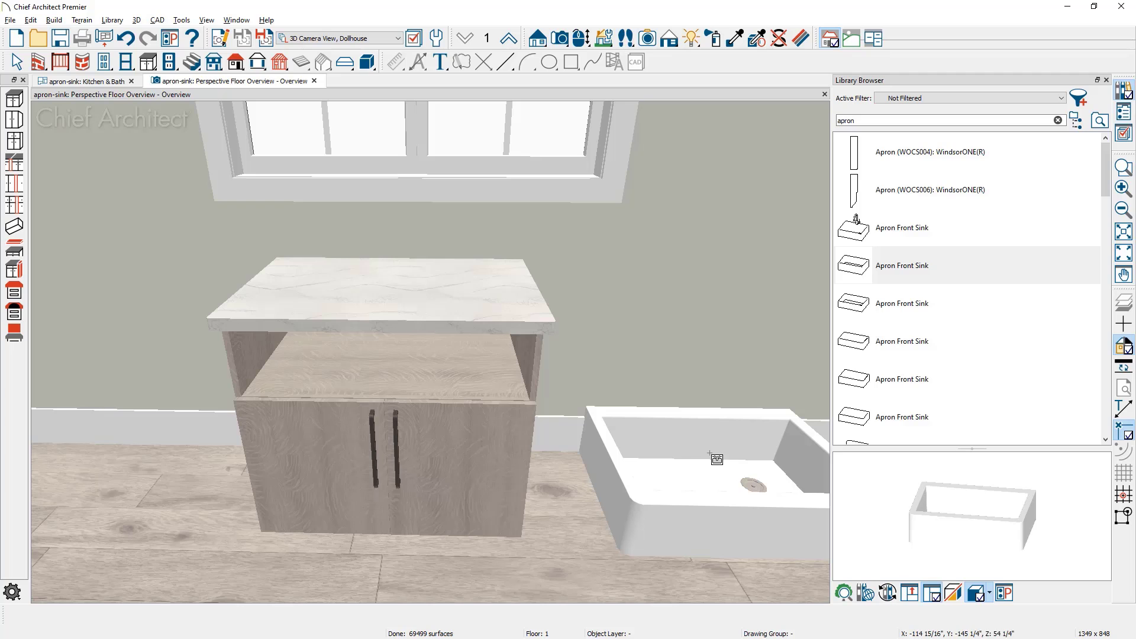
- Find the K-5415 sink in the library and place it as a free-standing object to the left of the base cabinet
middle_click_drag(578, 459, 613, 449)
scroll(520, 454, "down", 5)
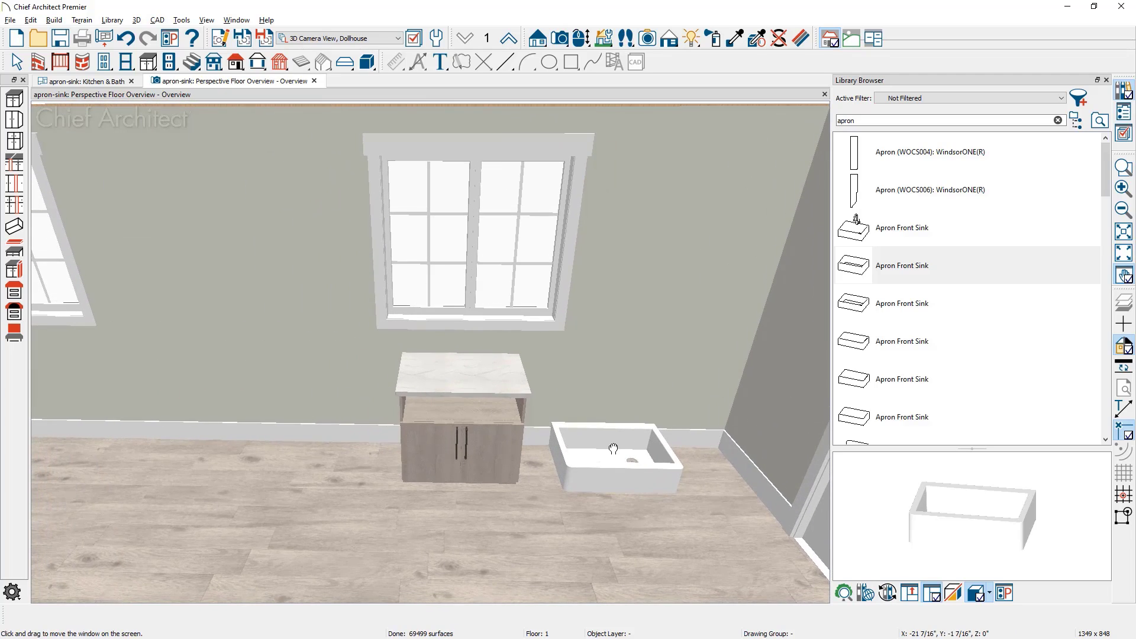
double_click(891, 117)
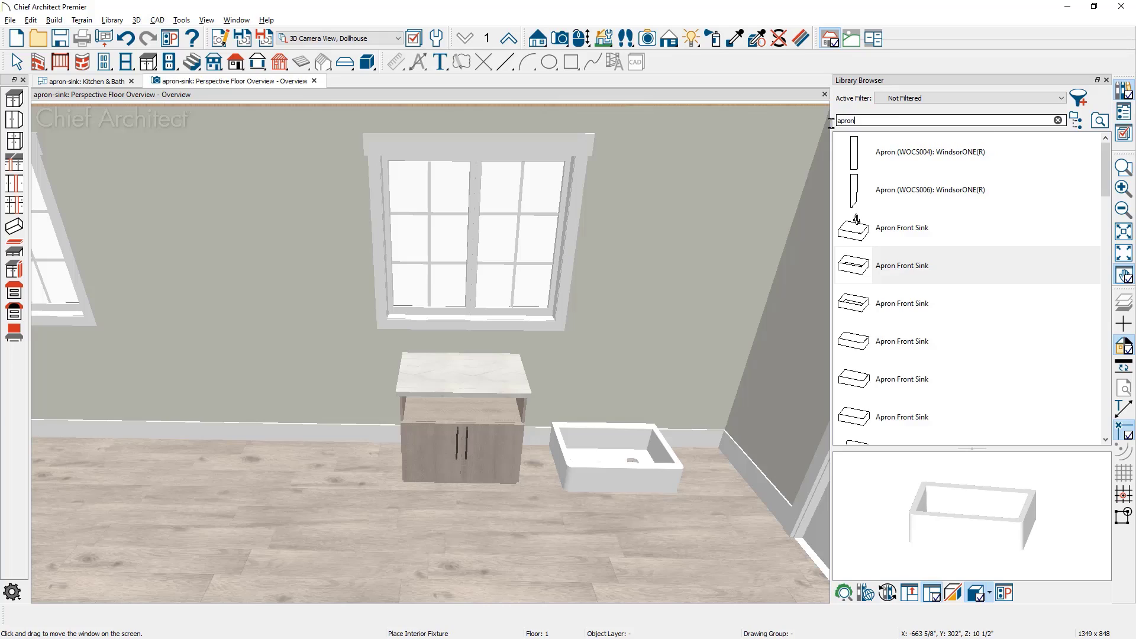
type("K-5415")
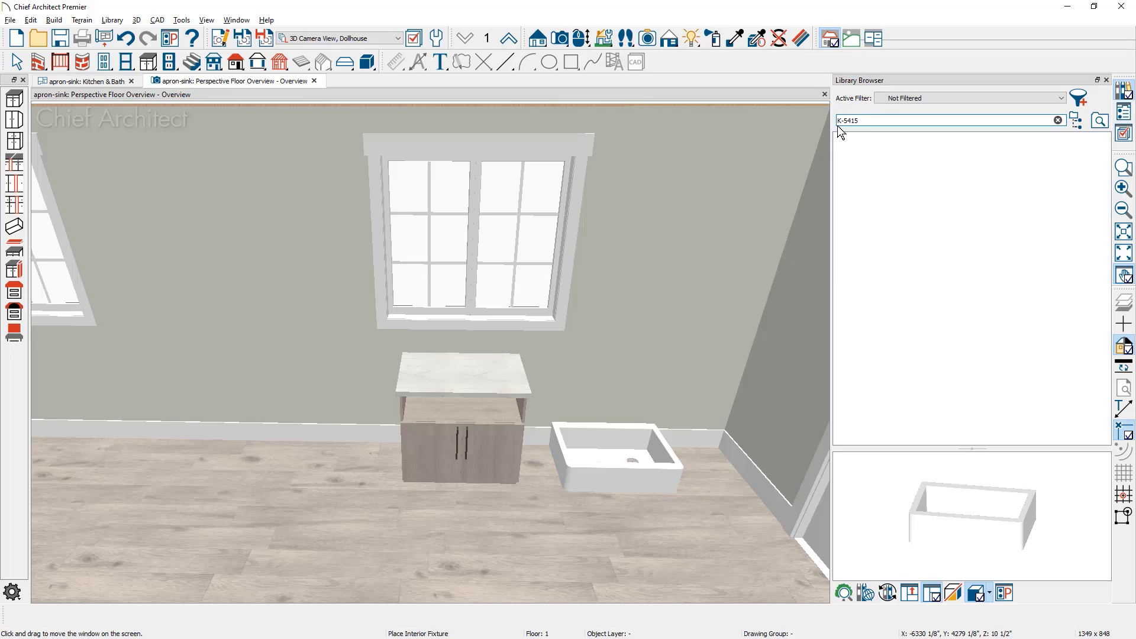
left_click(908, 164)
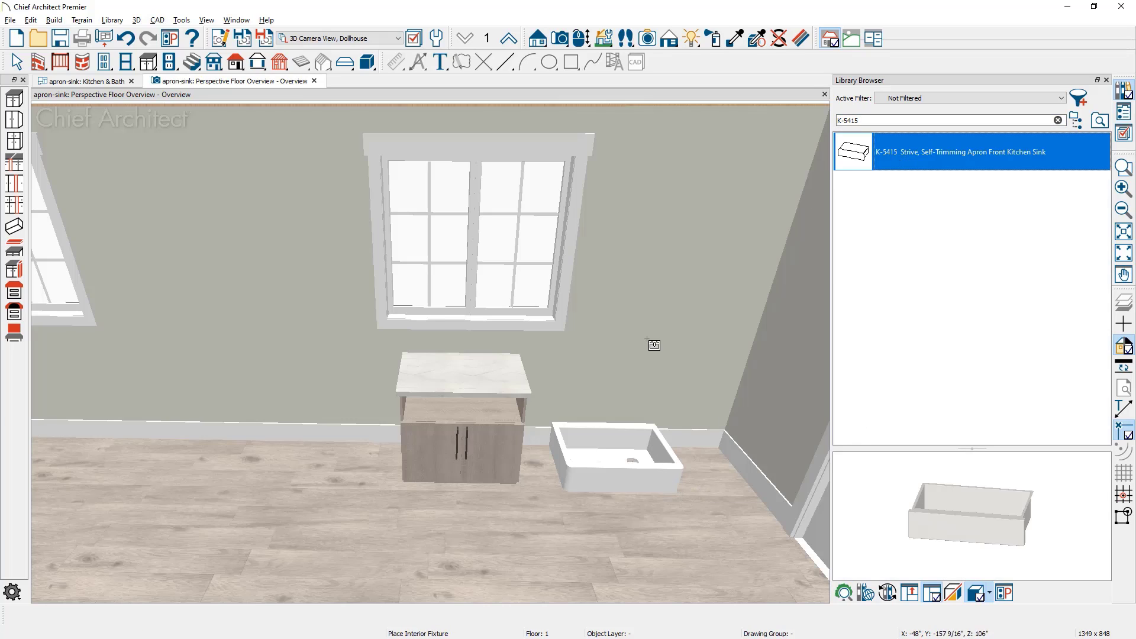
left_click(277, 488)
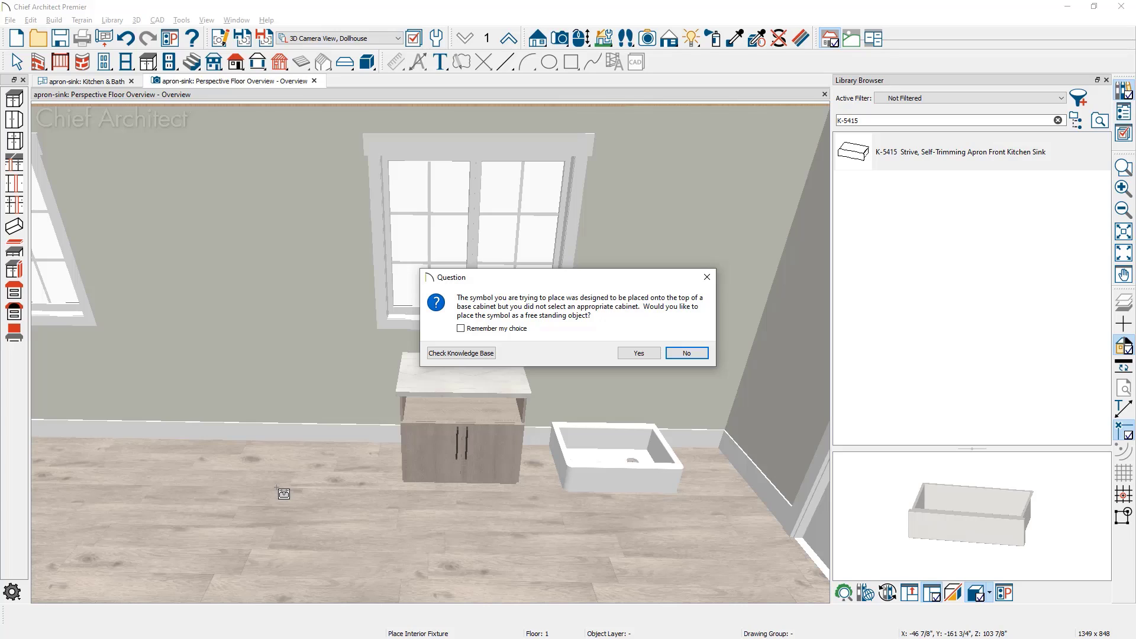
left_click(636, 354)
key("Escape")
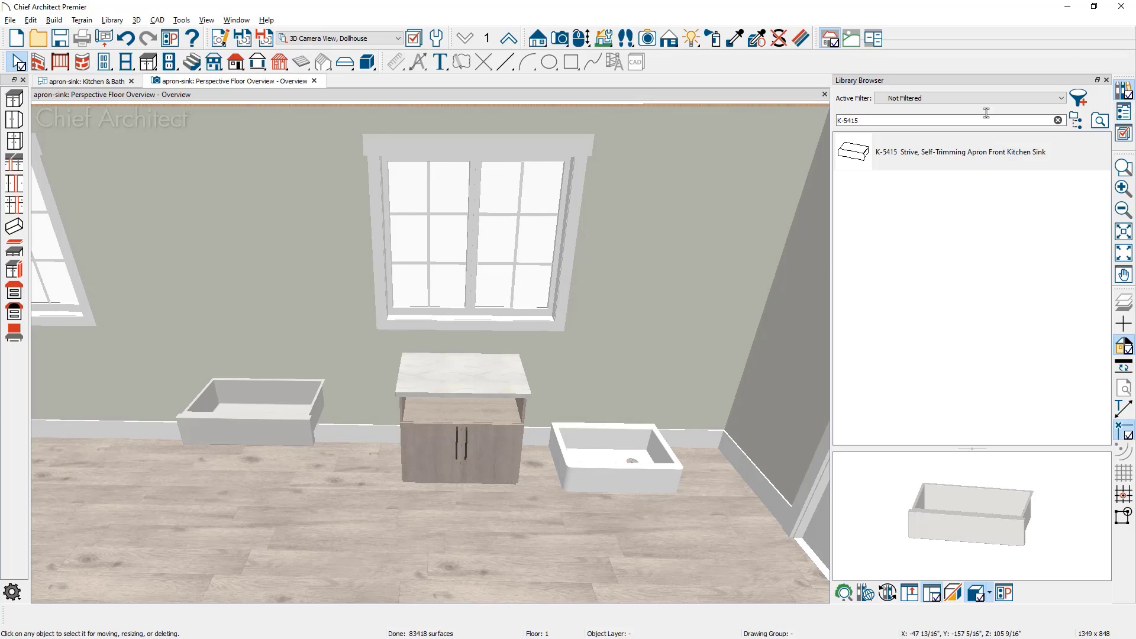
left_click(1107, 80)
- Change the horizontal separation between the base cabinet's front opening and doors to a Blank Area
scroll(744, 427, "up", 5)
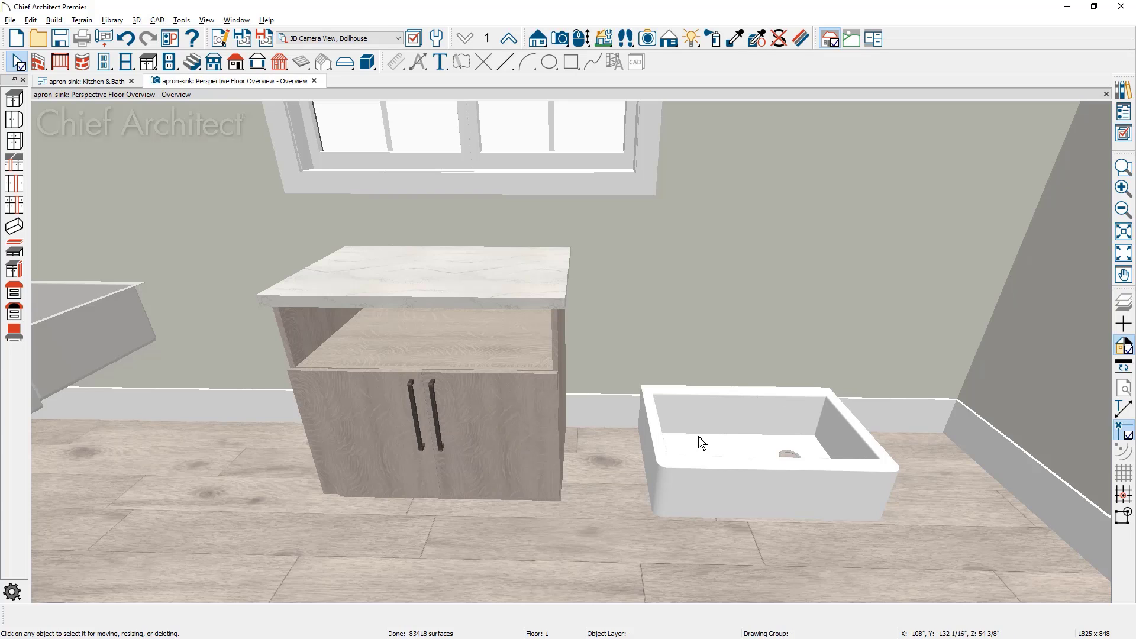
scroll(477, 393, "up", 3)
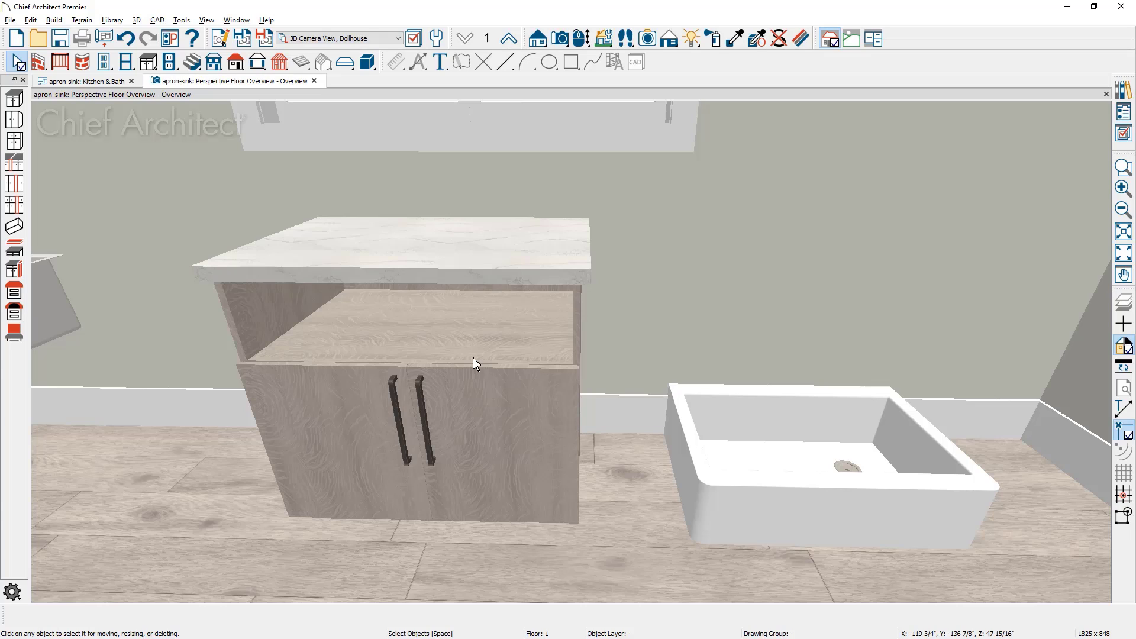
double_click(478, 386)
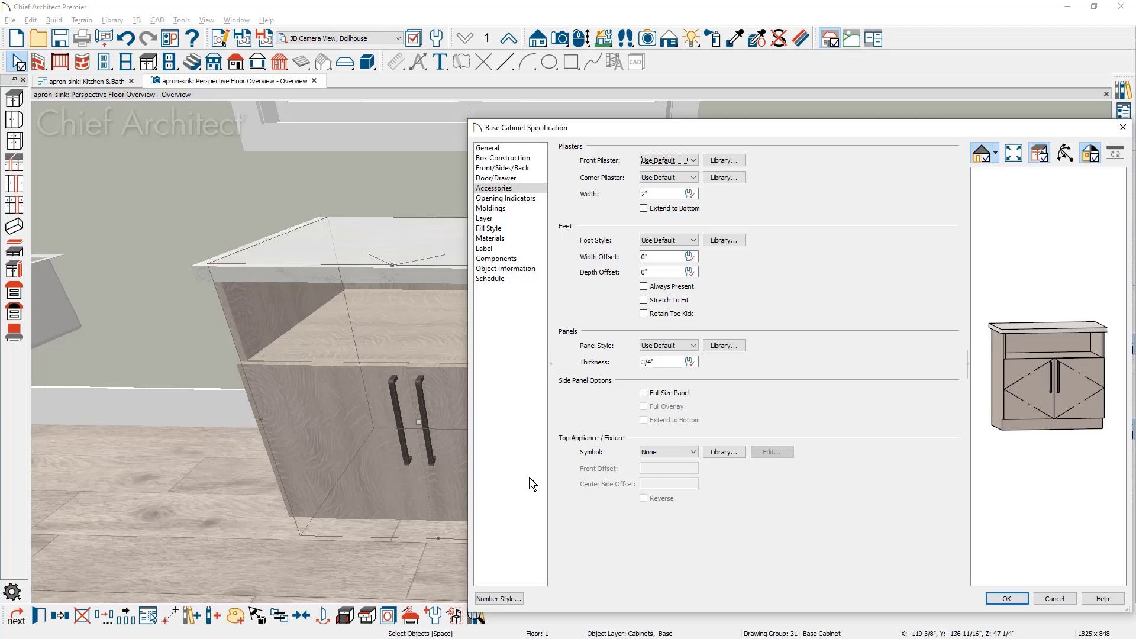
left_click(1018, 401)
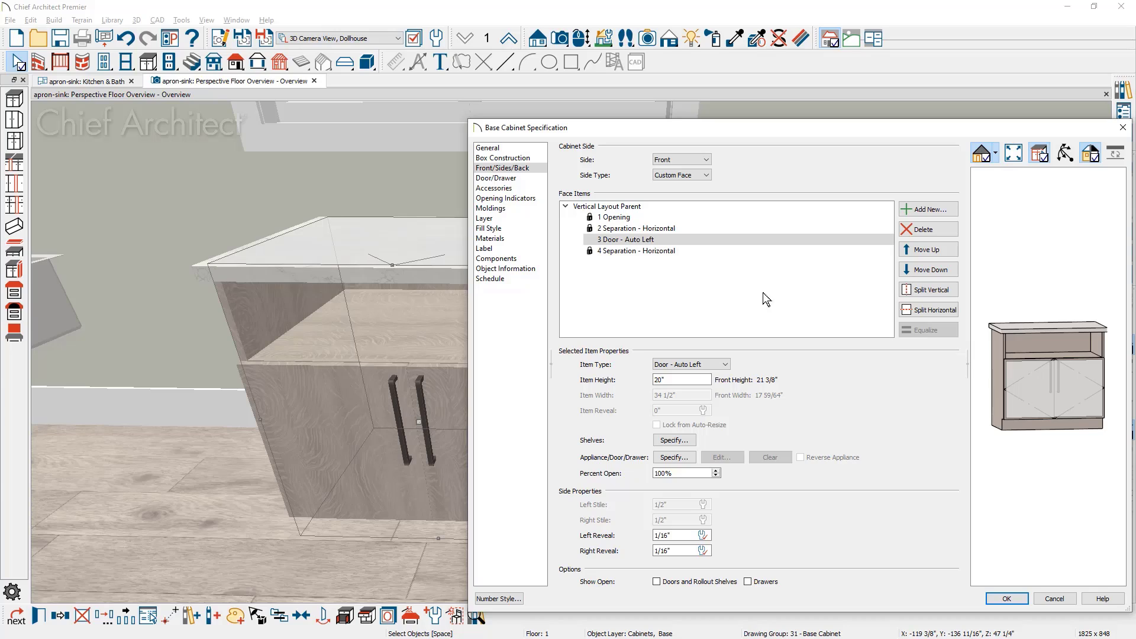
left_click(675, 233)
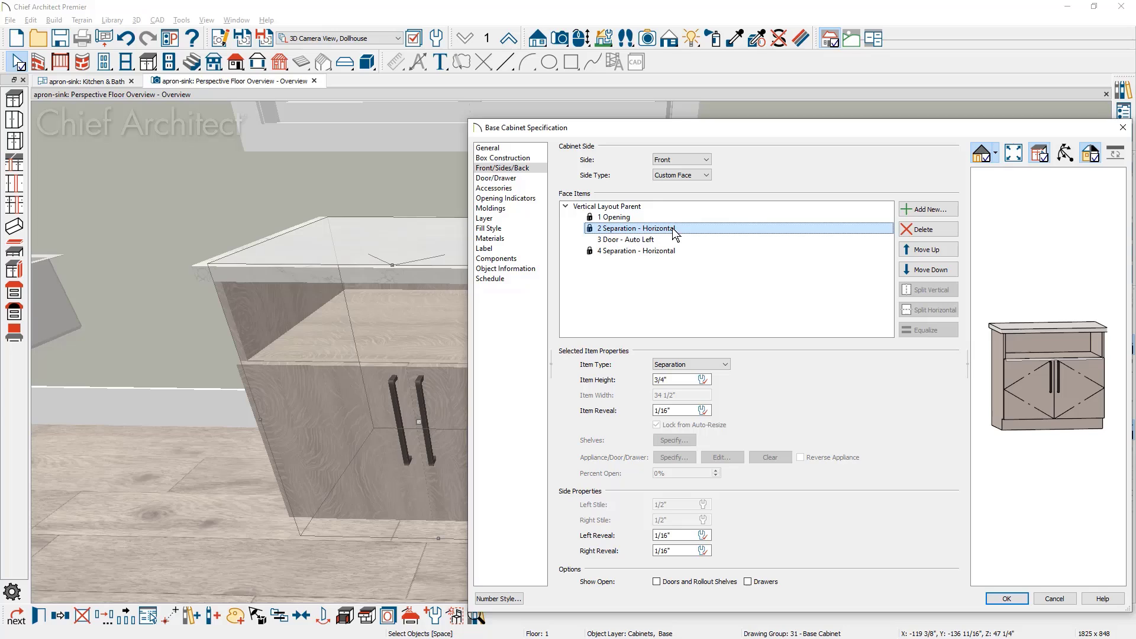
left_click(704, 364)
left_click(674, 386)
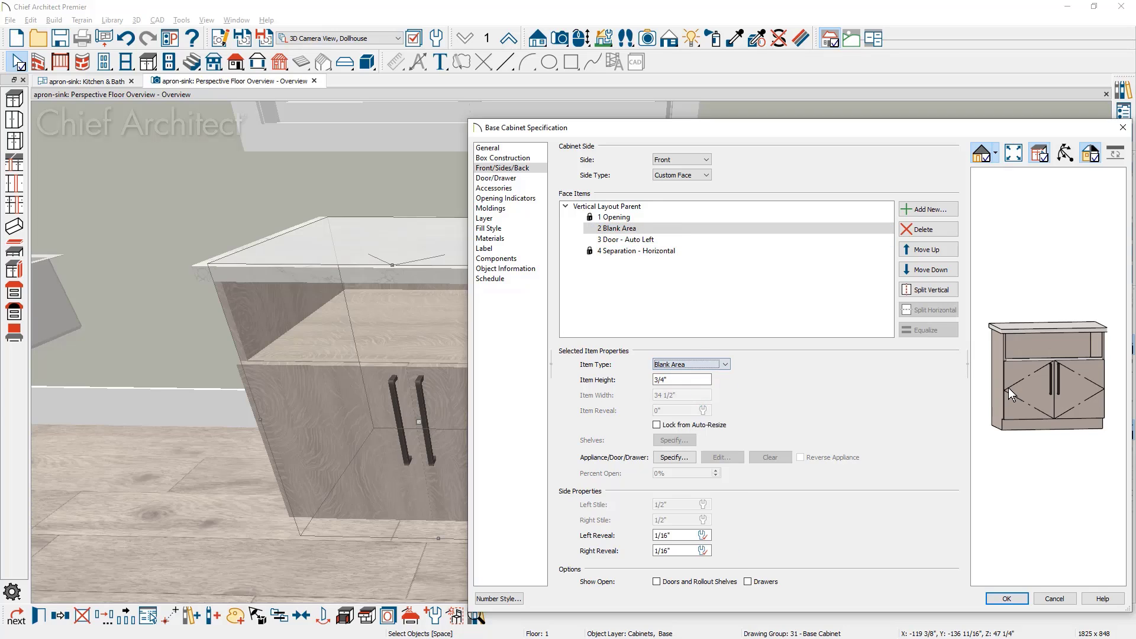
scroll(1008, 388, "up", 5)
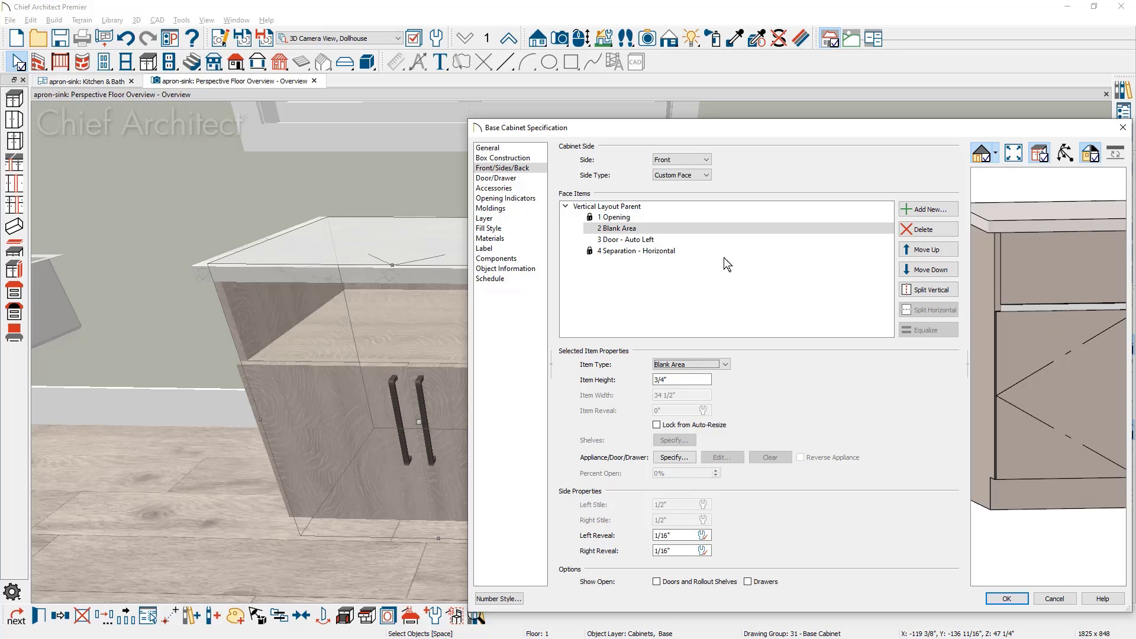
- Turn off the base cabinet's countertop and set the cabinet height to 34 1/2"
left_click(526, 148)
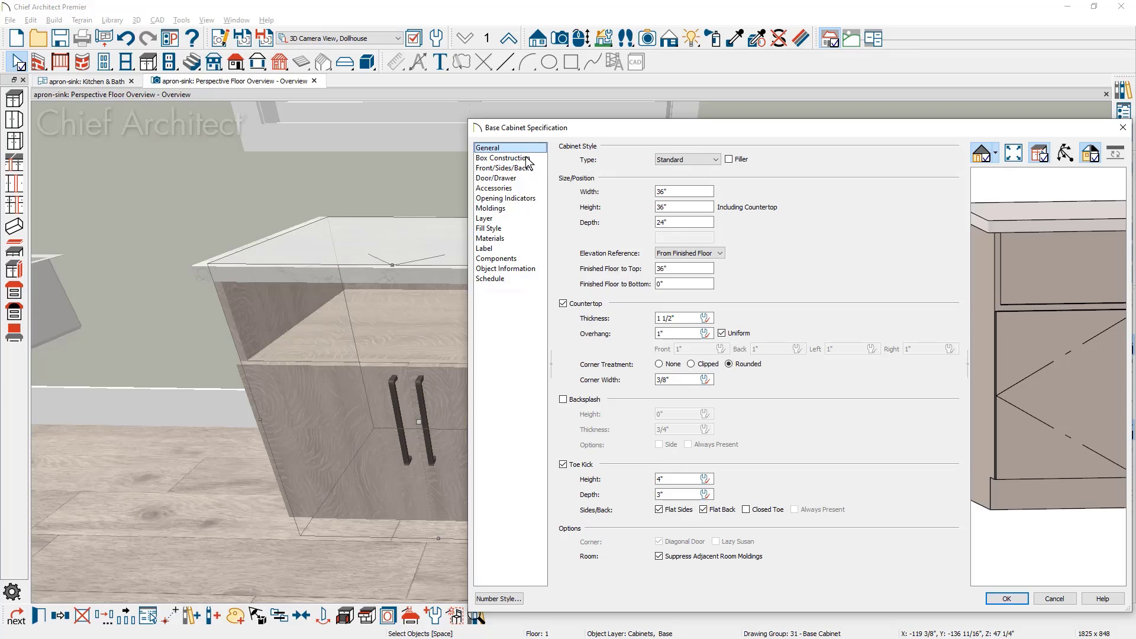
left_click(564, 303)
scroll(1061, 326, "down", 1)
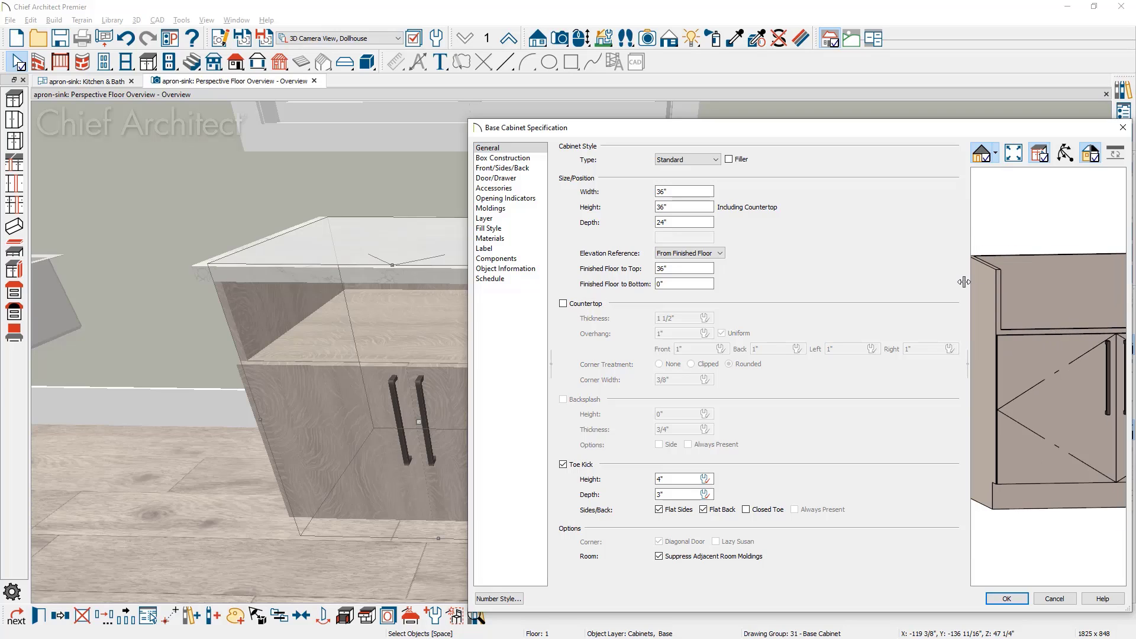
left_click(669, 208)
double_click(684, 207)
type("34 1/2")
key("Tab")
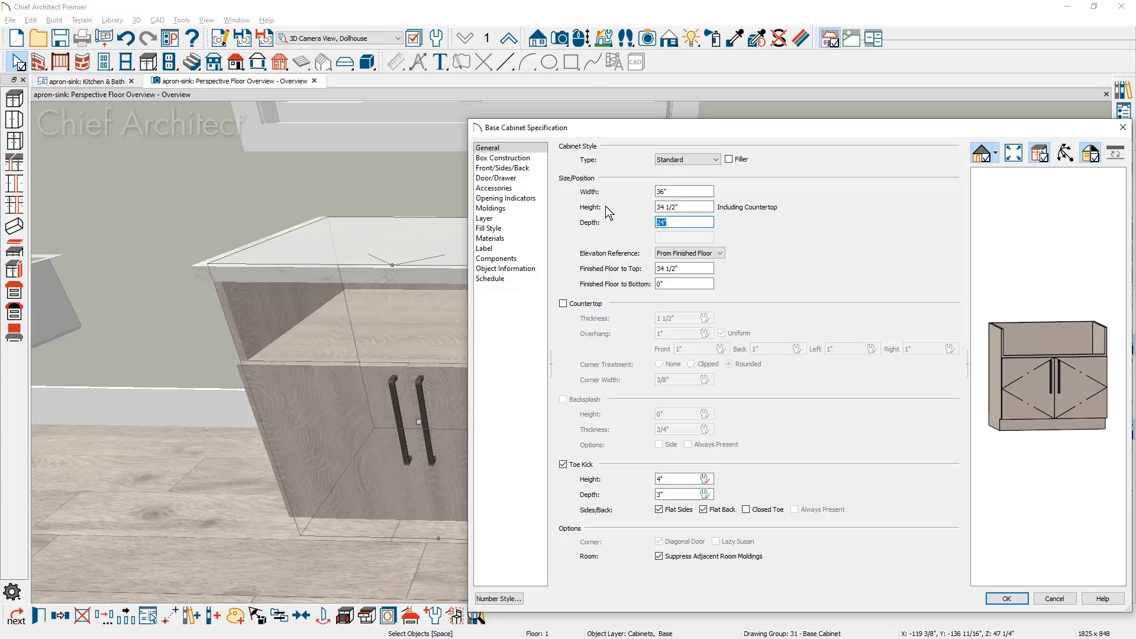
key("shift+Tab")
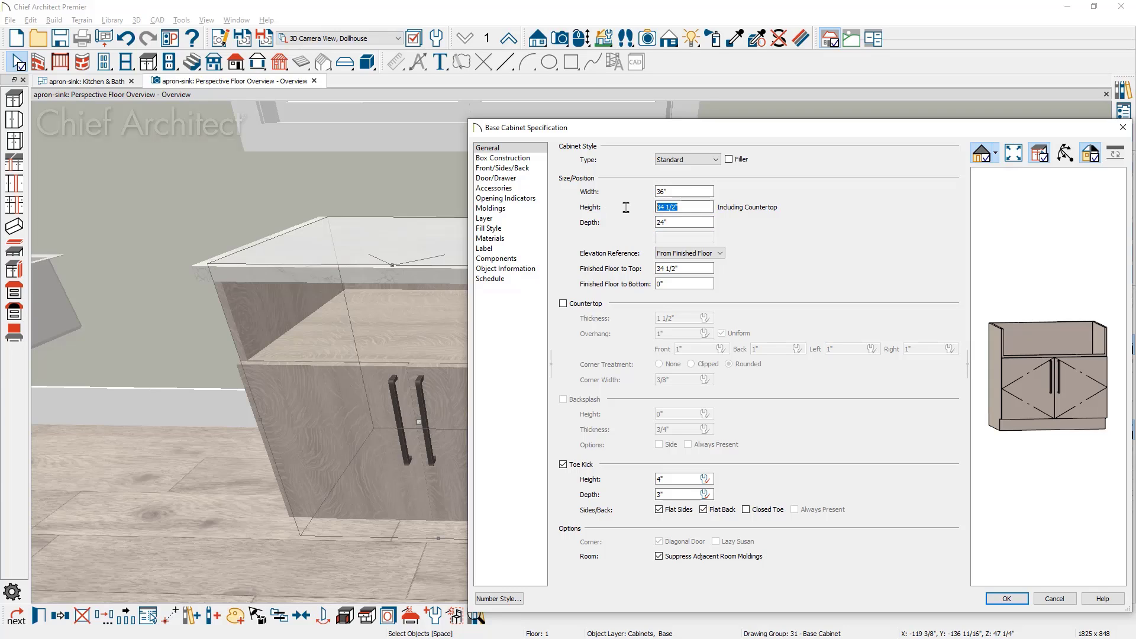
- Set the base cabinet's height to 36" and turn its countertop back on
type("36")
left_click(584, 305)
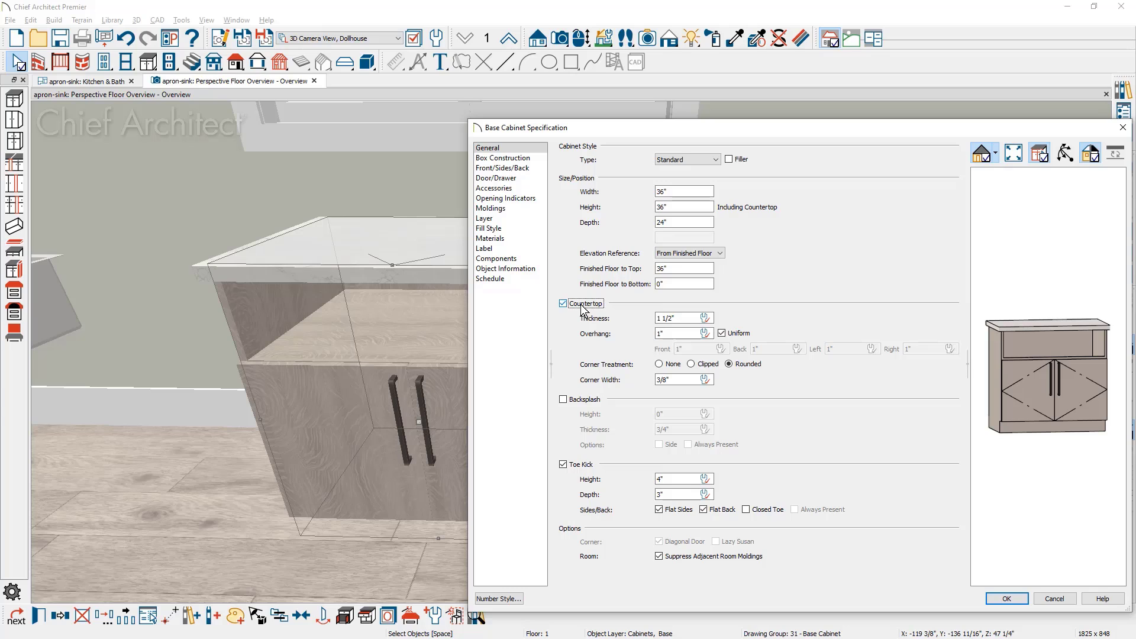
left_click(1013, 598)
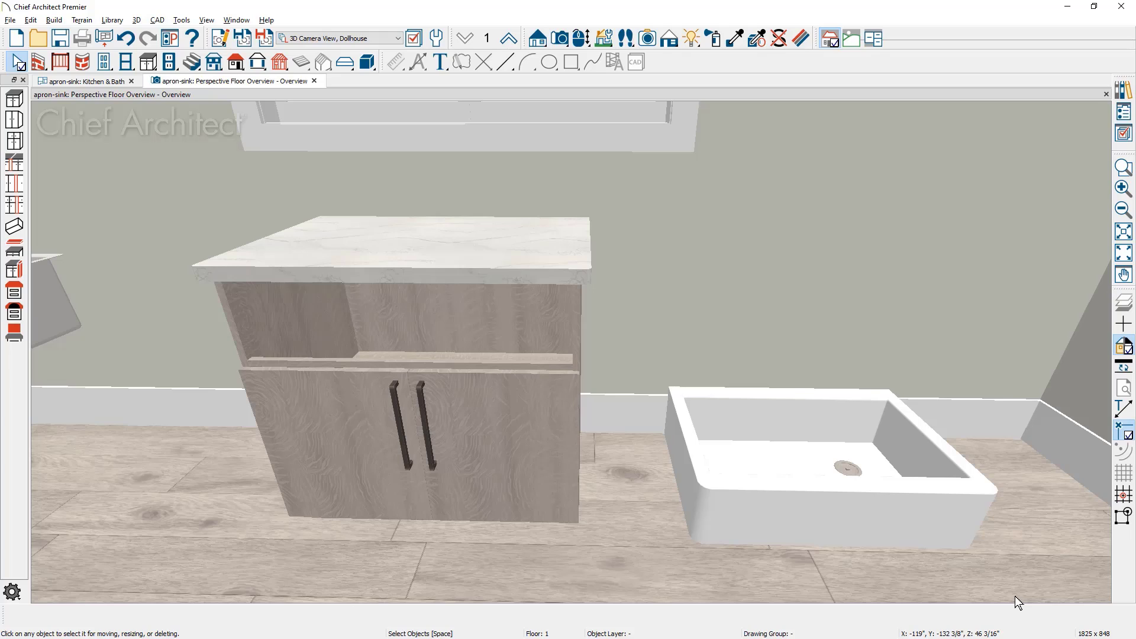
- Set the free-standing Apron Front Sink's Finished Floor to Top elevation to 34 1/2"
double_click(918, 531)
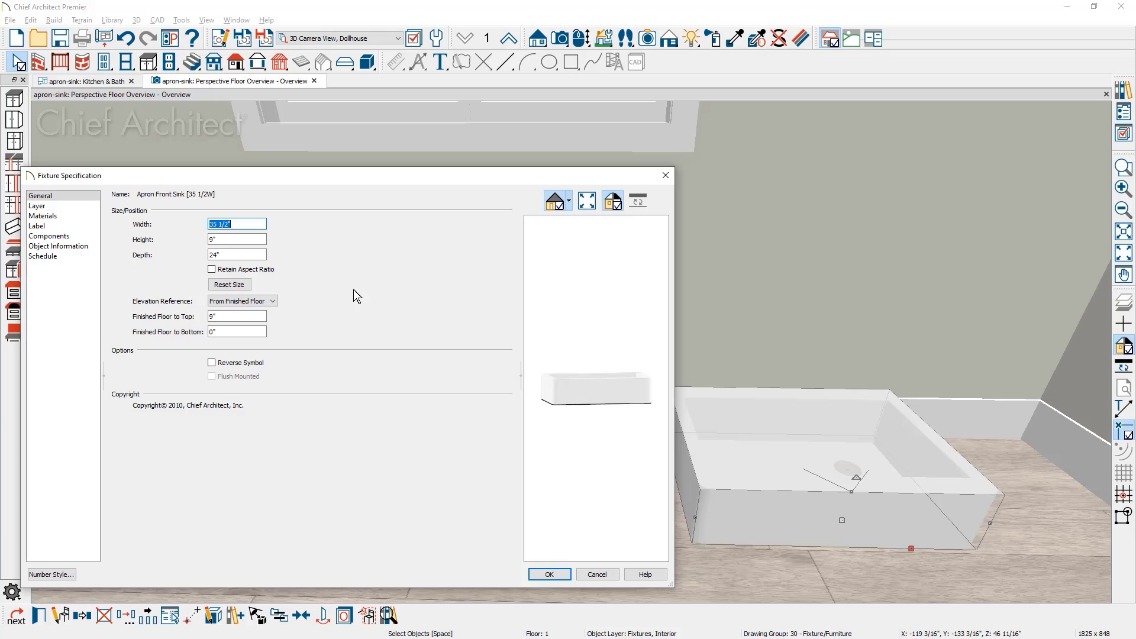
left_click(257, 227)
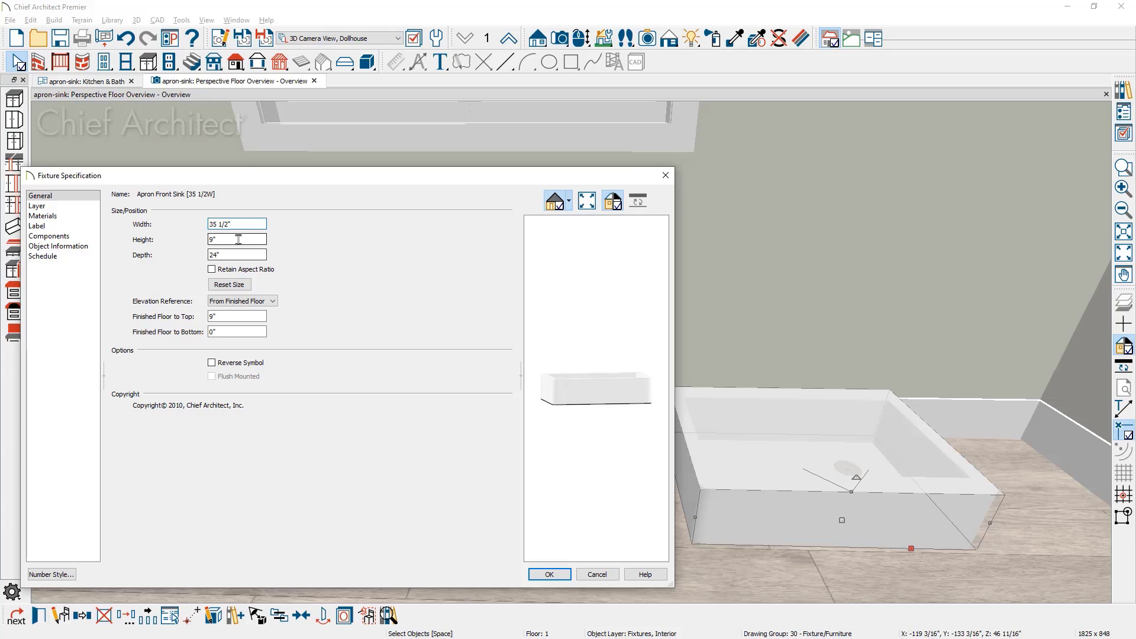
left_click(251, 240)
left_click(230, 316)
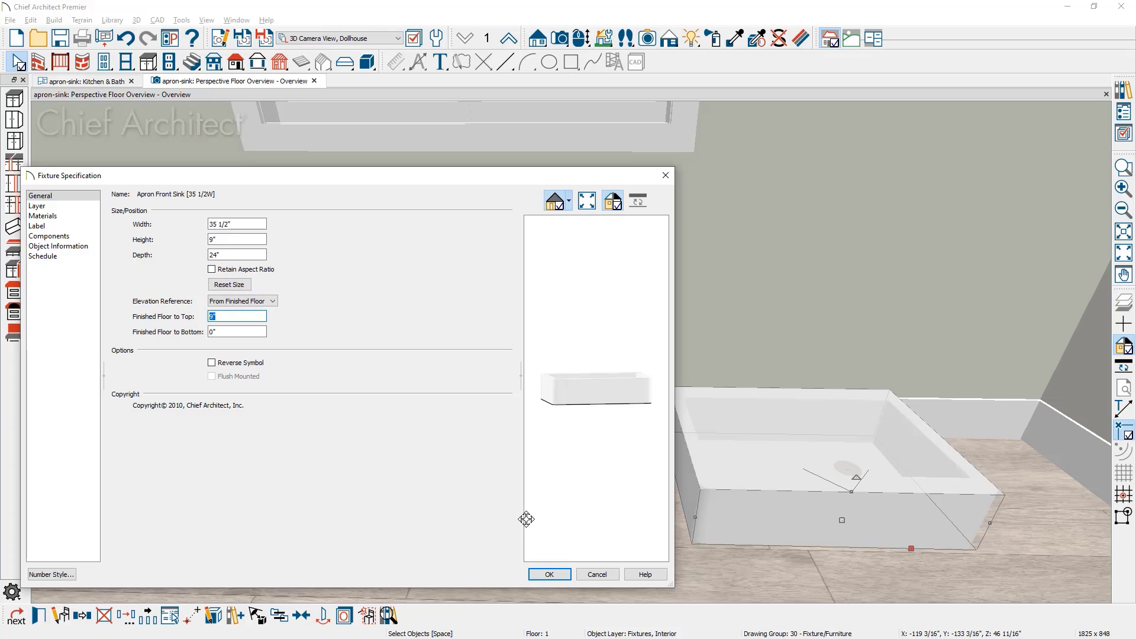
type("34.5")
left_click(555, 575)
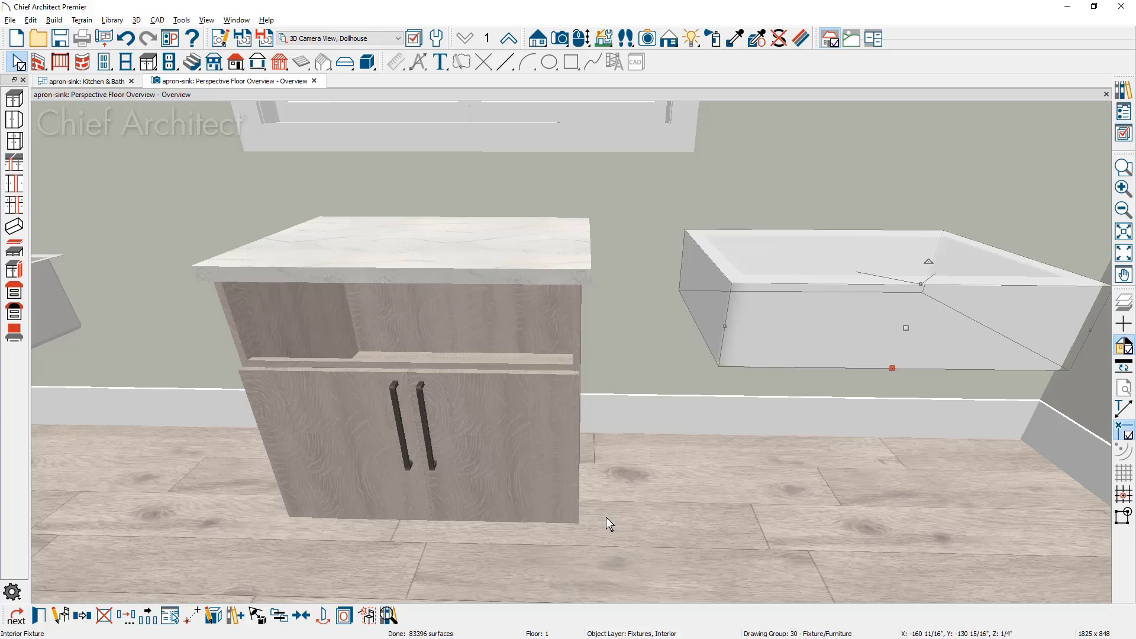
- In the Kitchen & Bath plan view, move the Apron Front Sink freely onto the B36 base cabinet with its front projecting slightly
left_click(71, 86)
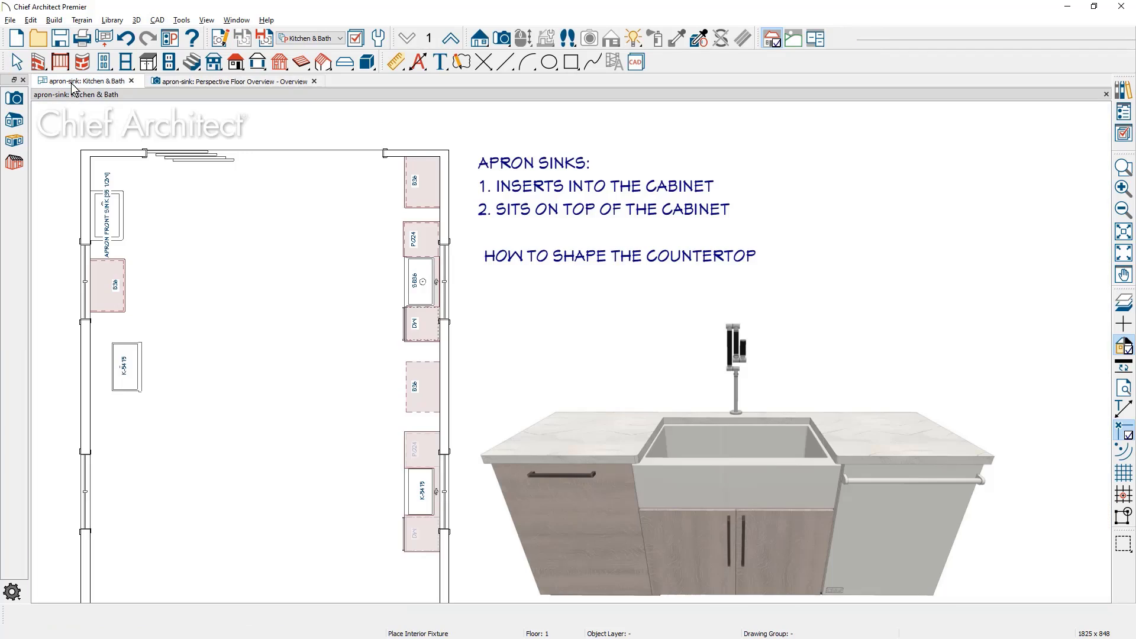
scroll(293, 302, "up", 5)
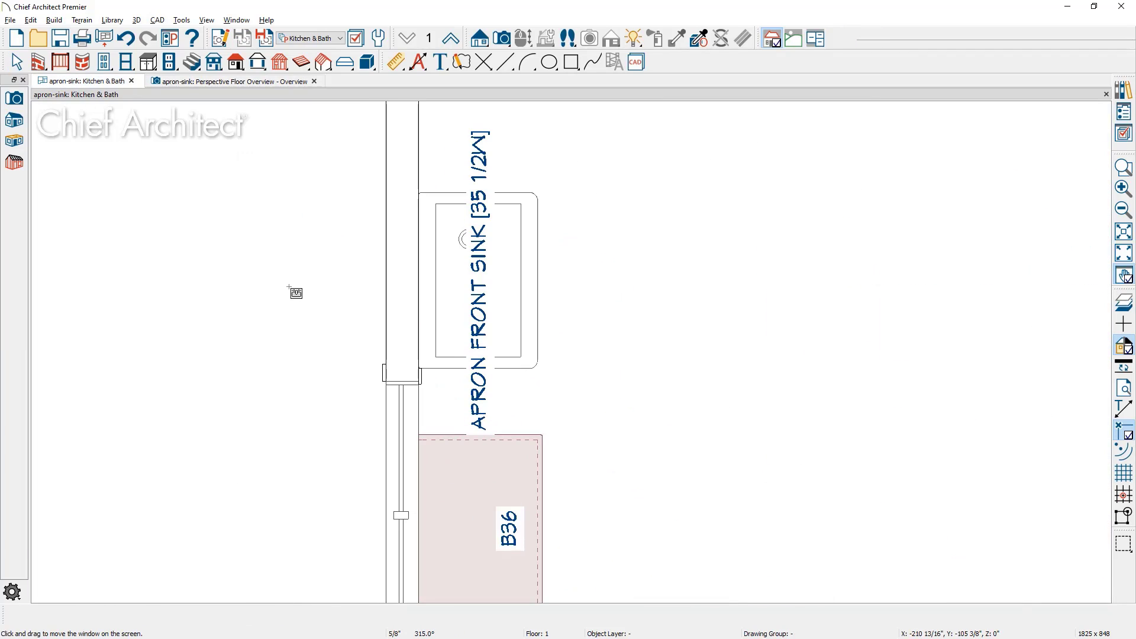
left_click_drag(328, 332, 325, 279)
key("space")
left_click(484, 281)
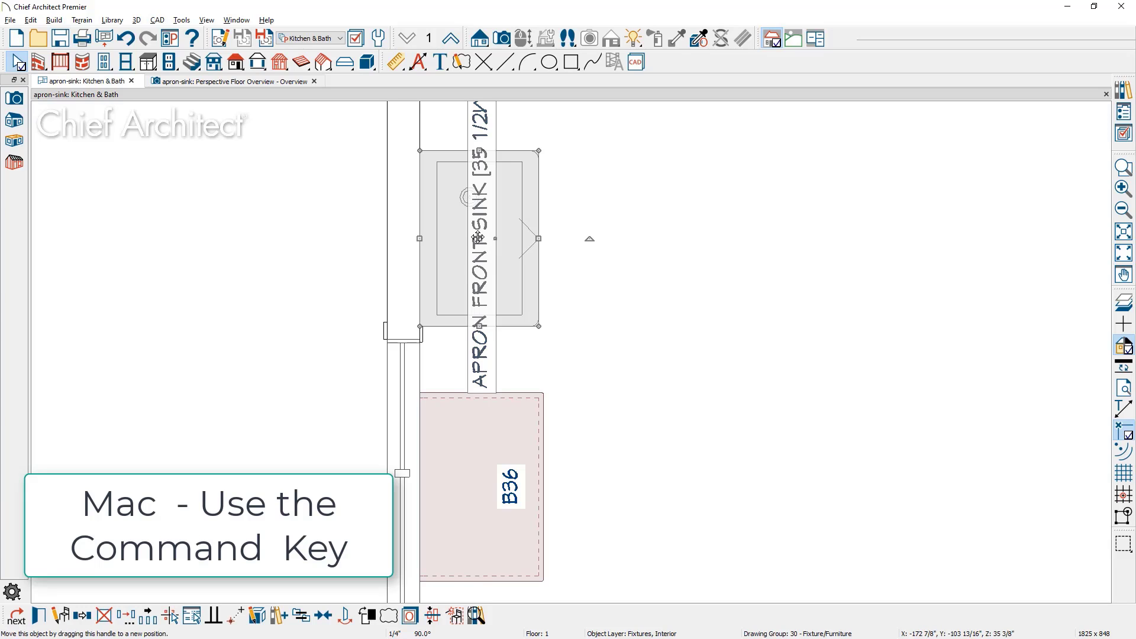
left_click_drag(478, 237, 490, 486, "ctrl")
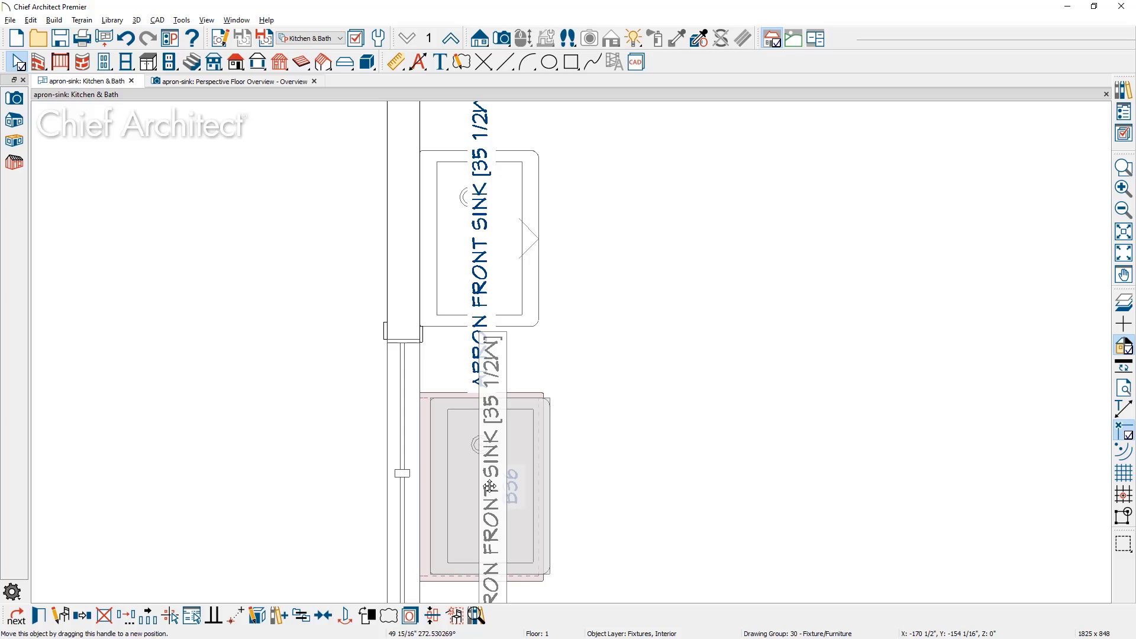
left_click_drag(490, 486, 490, 486, "ctrl")
- Center the Apron Front Sink on the B36 base cabinet along the wall
scroll(581, 491, "up", 3)
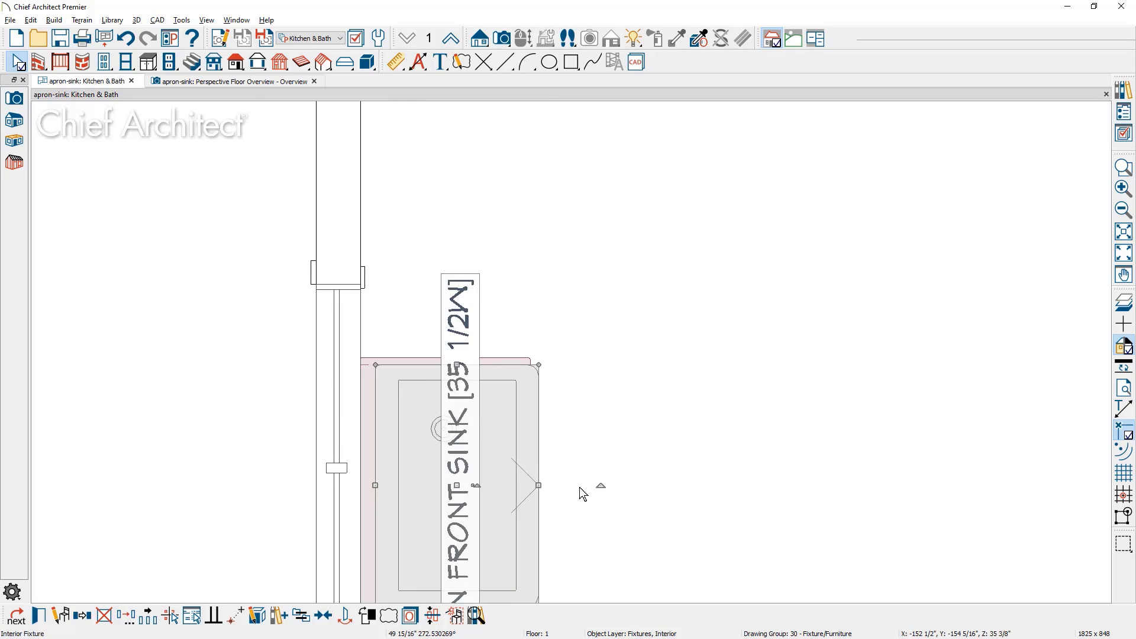
middle_click_drag(614, 438, 645, 382)
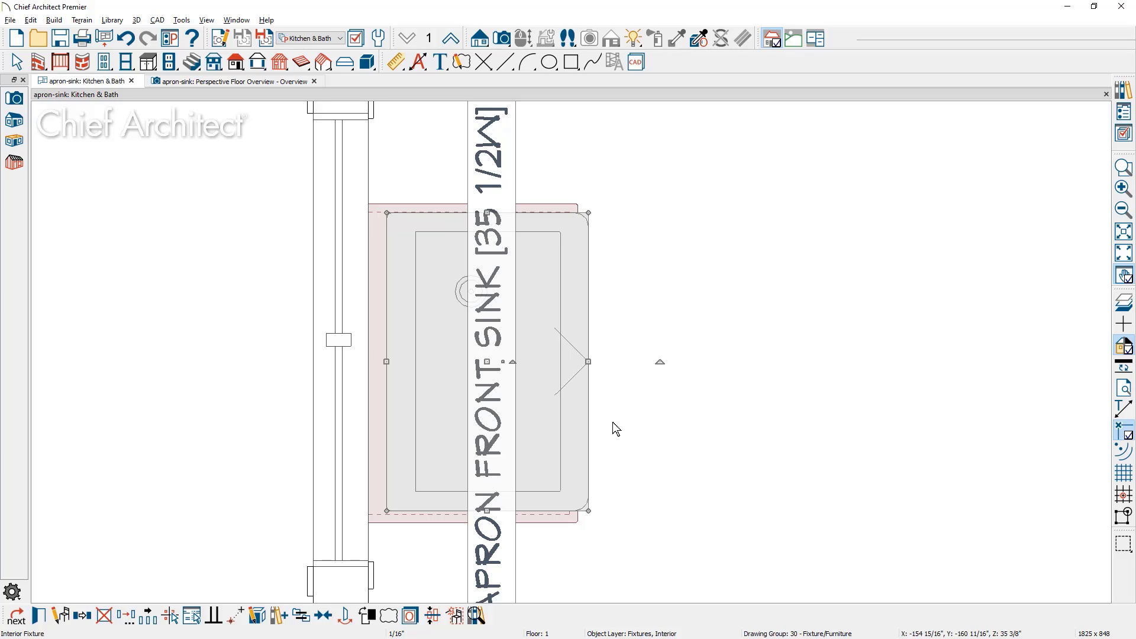
left_click(325, 620)
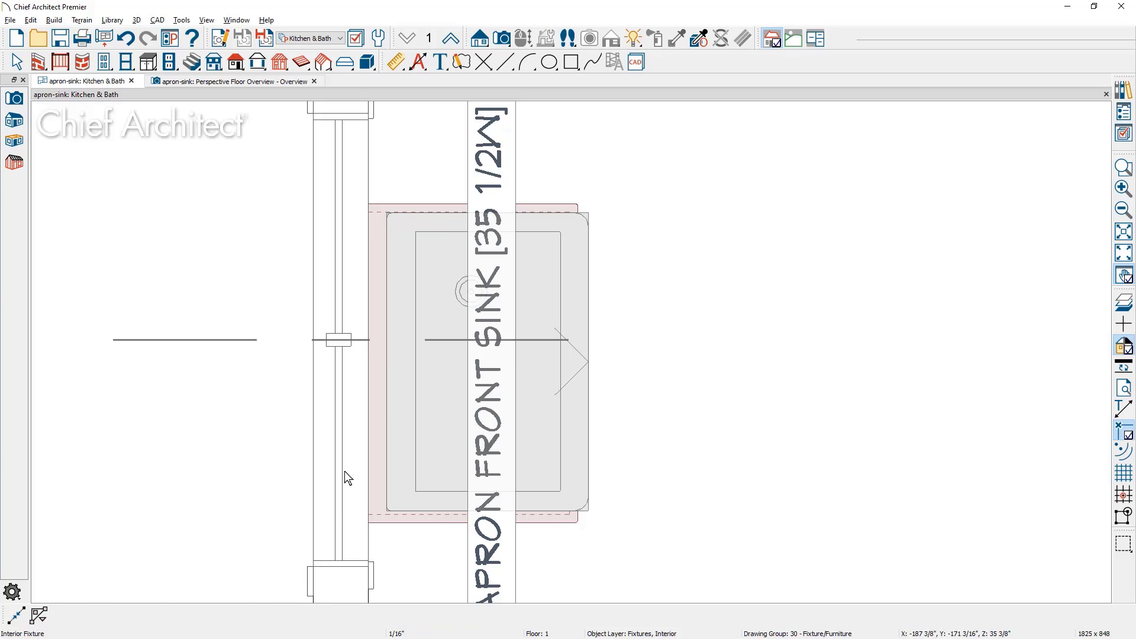
left_click(367, 408)
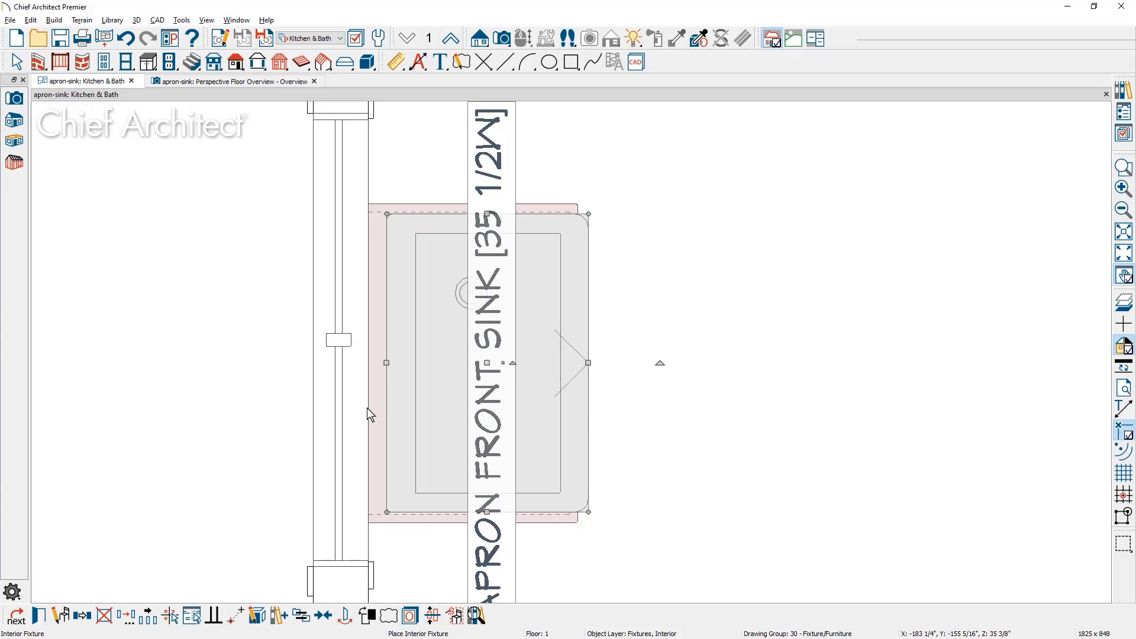
- In the perspective overview, place a base cabinet to the right of the sink cabinet and move it flush against its side
left_click(265, 81)
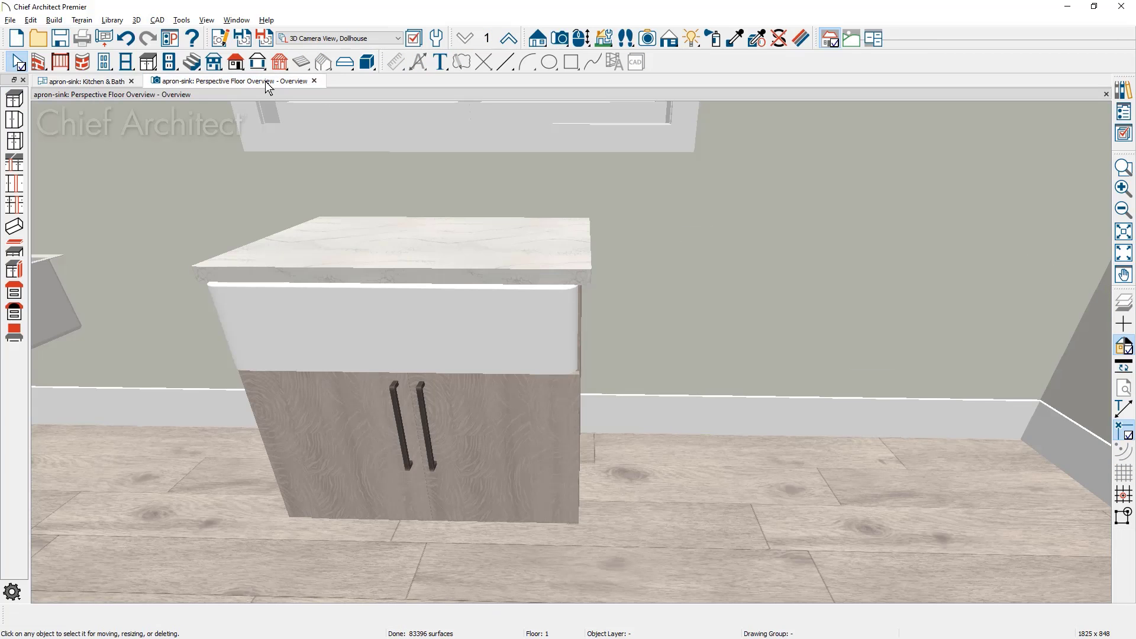
scroll(515, 408, "up", 1)
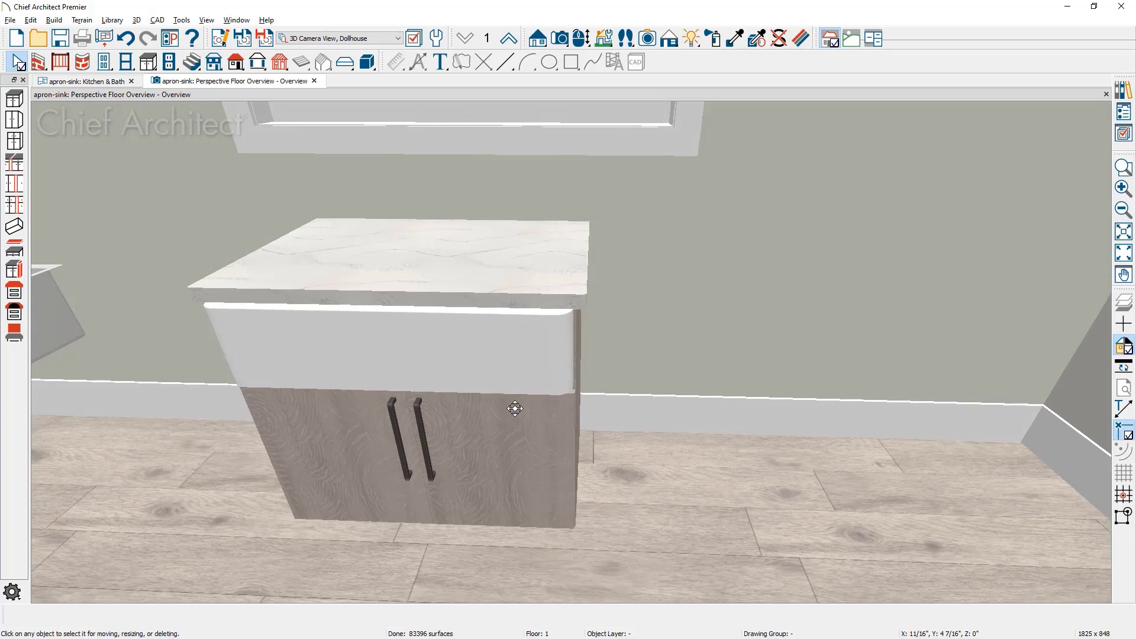
middle_click_drag(515, 409, 510, 417)
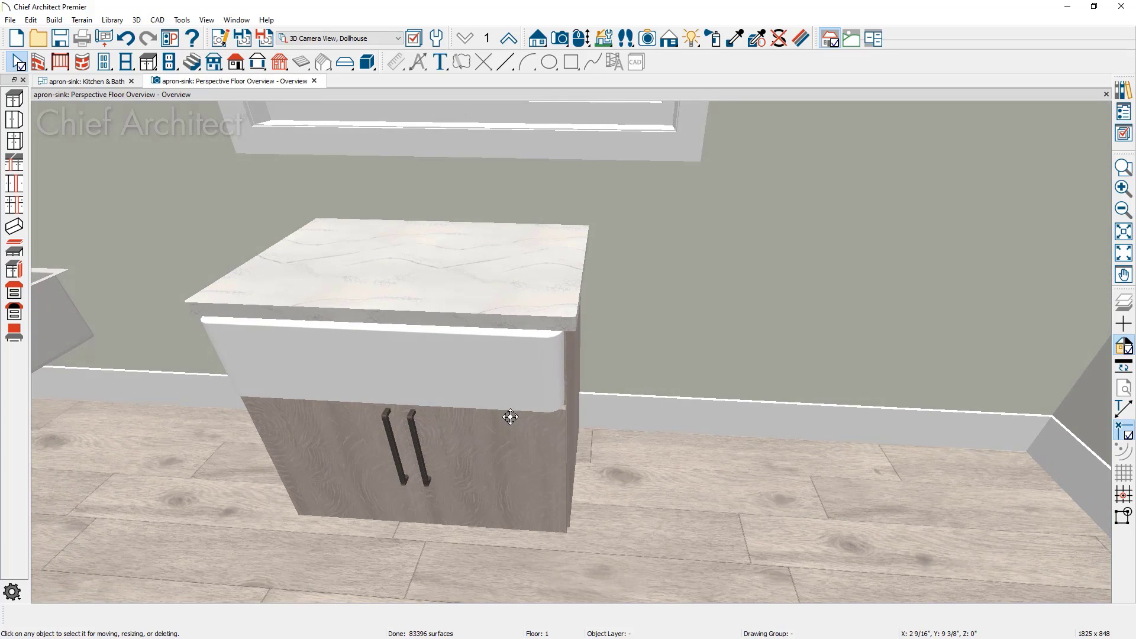
middle_click_drag(501, 434, 619, 426)
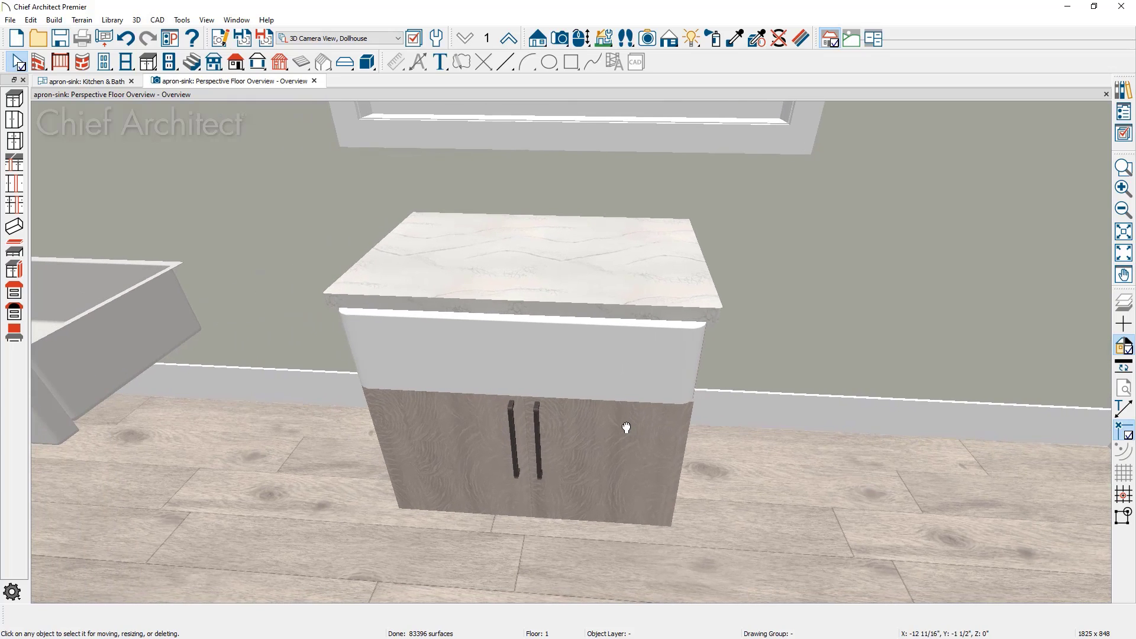
left_click(148, 62)
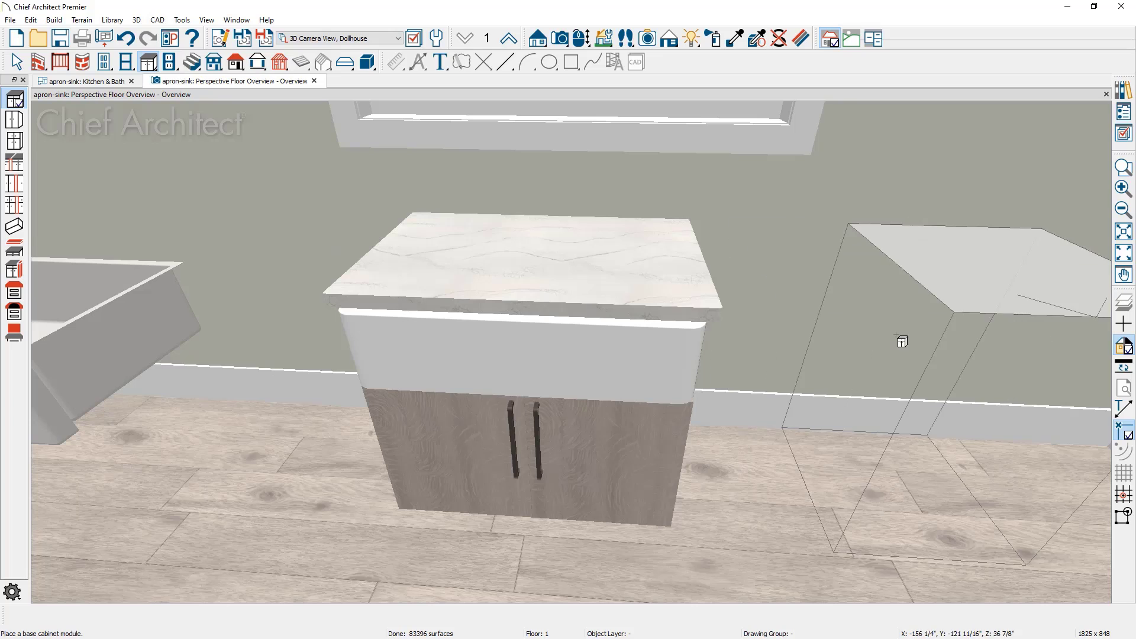
left_click(848, 375)
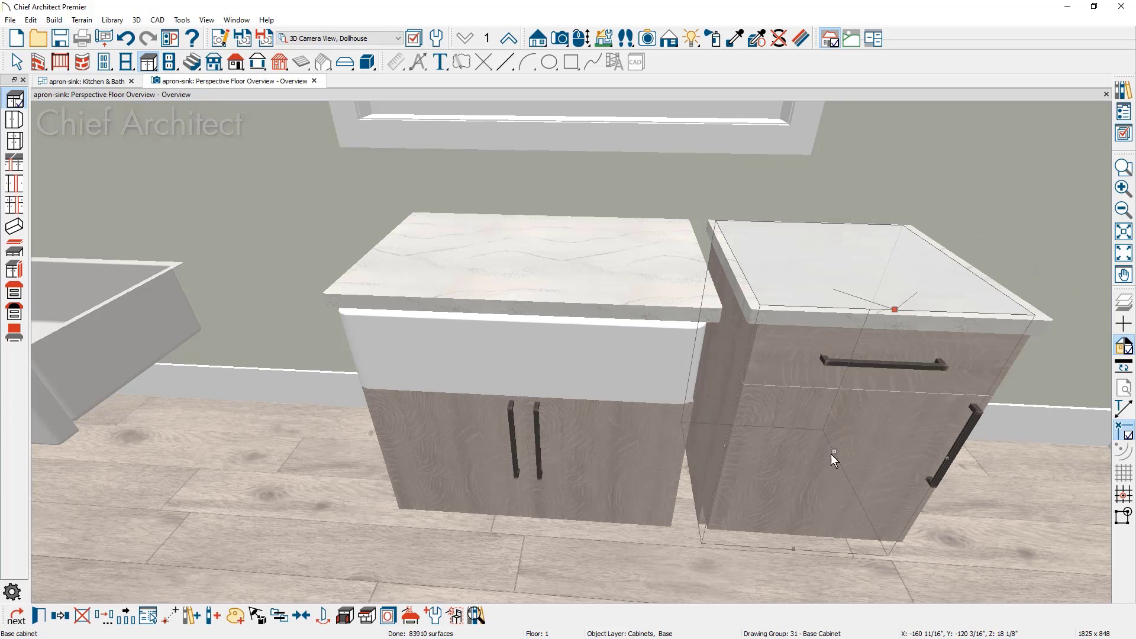
left_click_drag(831, 453, 724, 441)
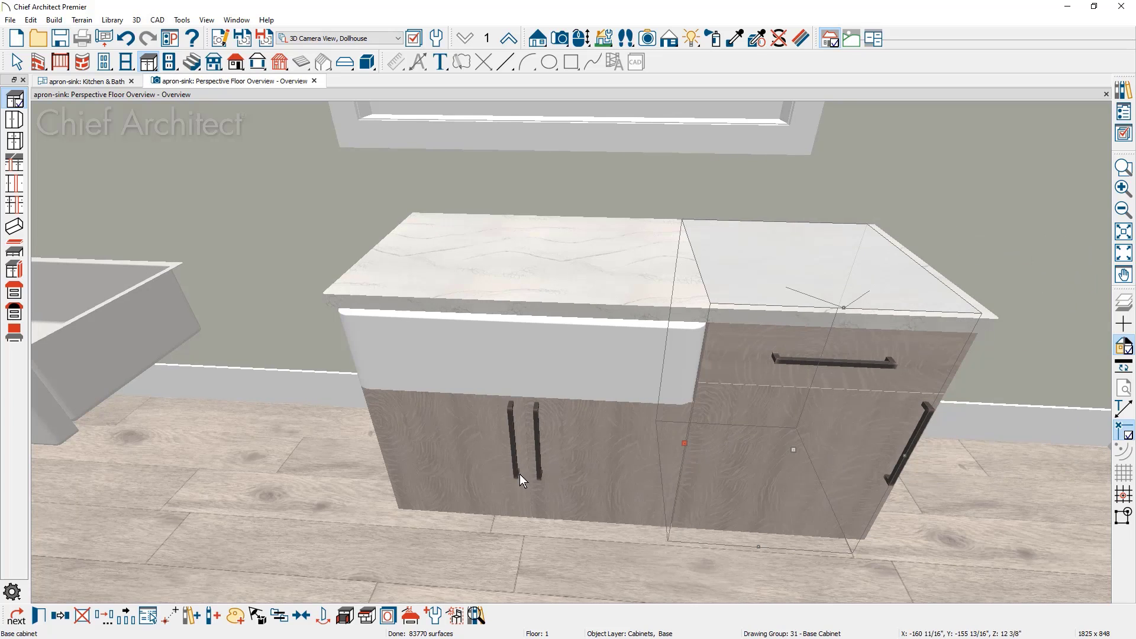
- Move the free-standing K-5415 sink farther left, away from the sink cabinet
key("Left")
scroll(334, 429, "up", 5)
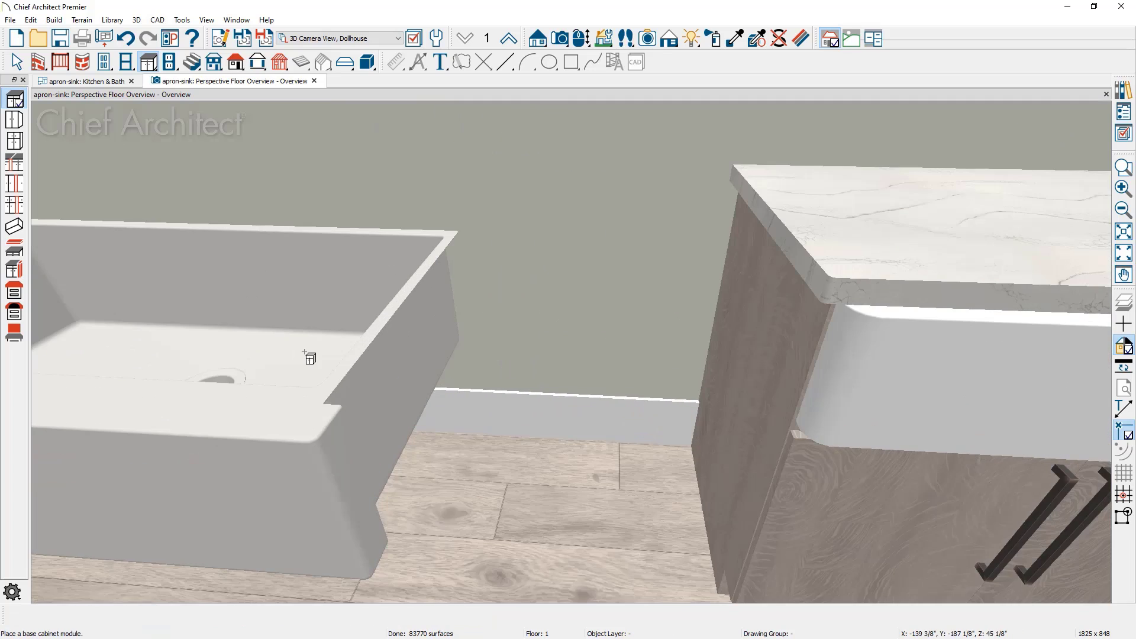
scroll(307, 361, "down", 3)
key("space")
left_click(250, 356)
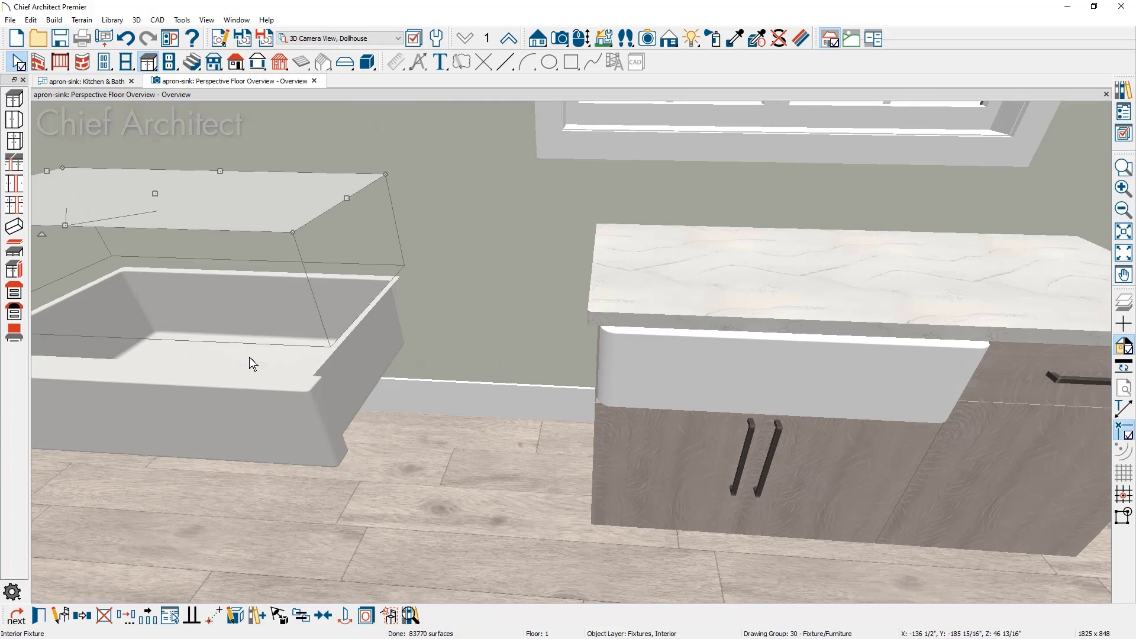
left_click_drag(154, 193, 36, 201)
- Place another base cabinet directly against the left side of the sink cabinet
left_click(149, 61)
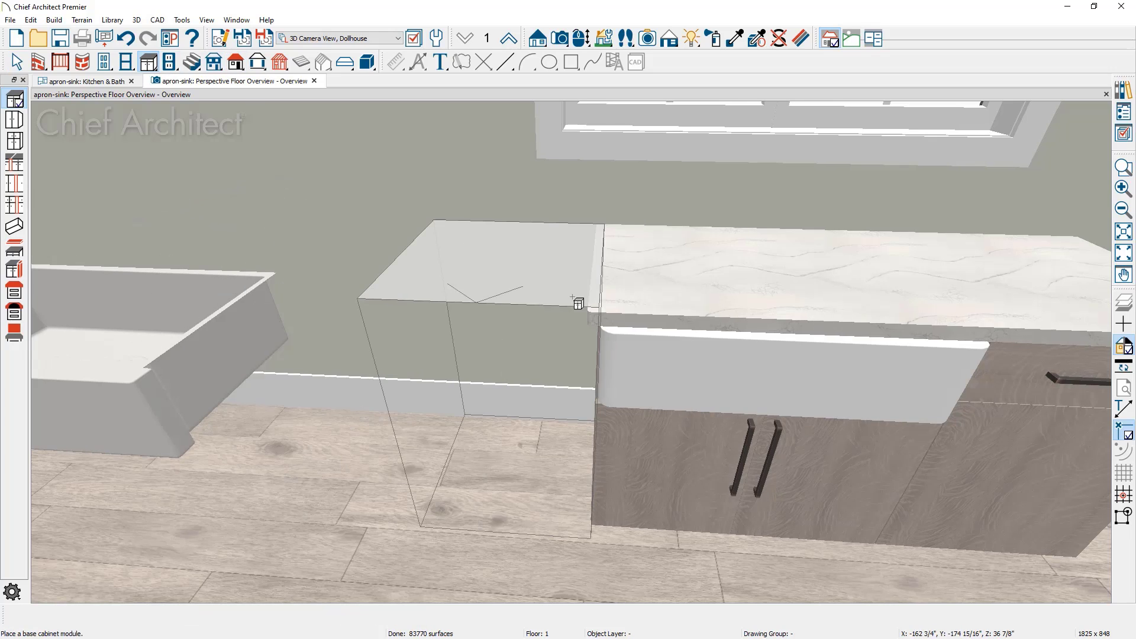
left_click(579, 301)
key("space")
middle_click_drag(611, 374, 471, 400)
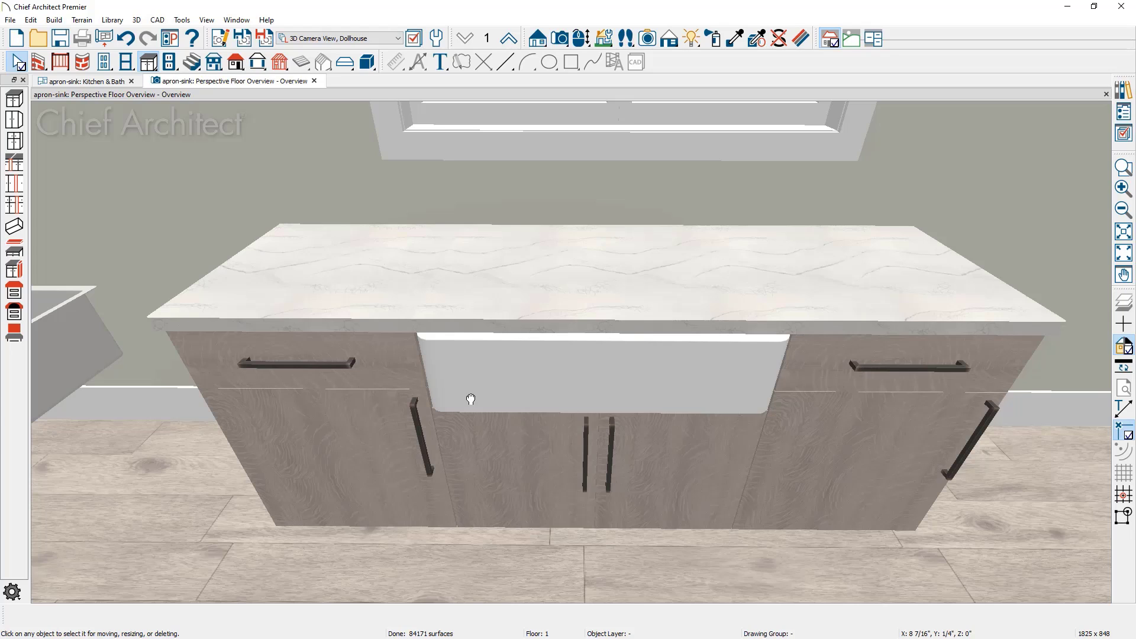
- Generate a custom countertop from the left base cabinet and stretch its right edge to cover all three cabinets
left_click(150, 63)
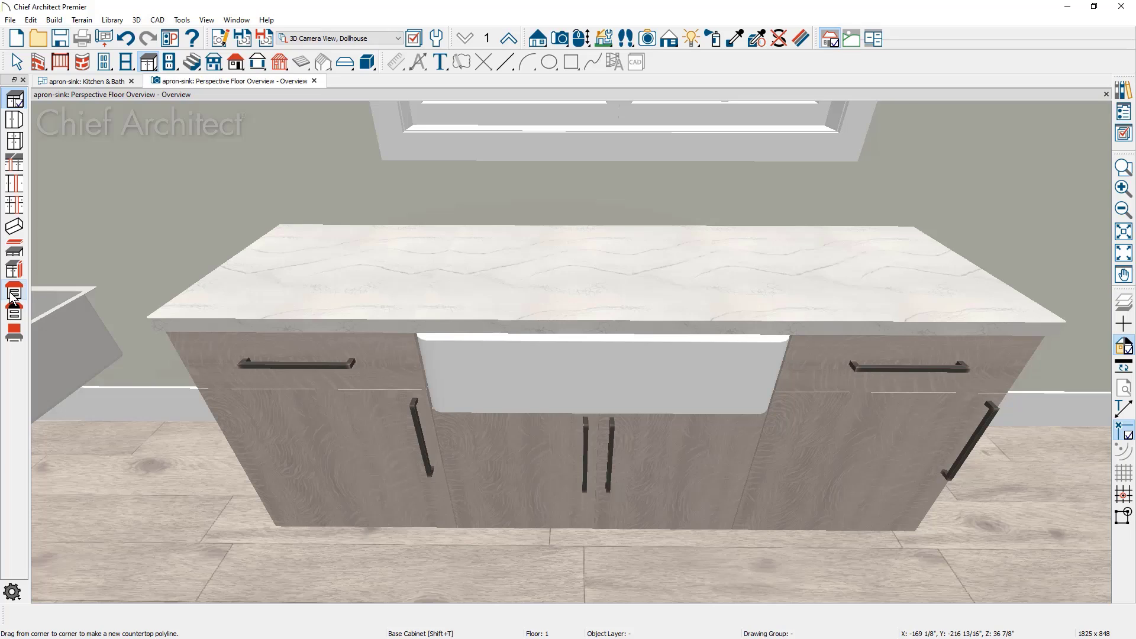
key("space")
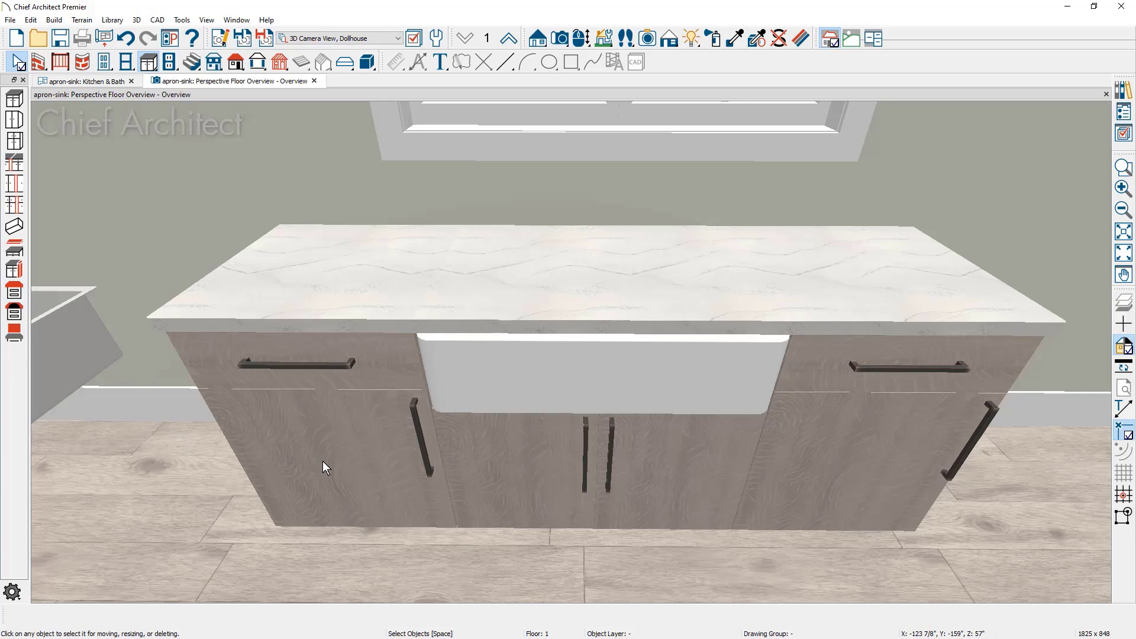
left_click(322, 460)
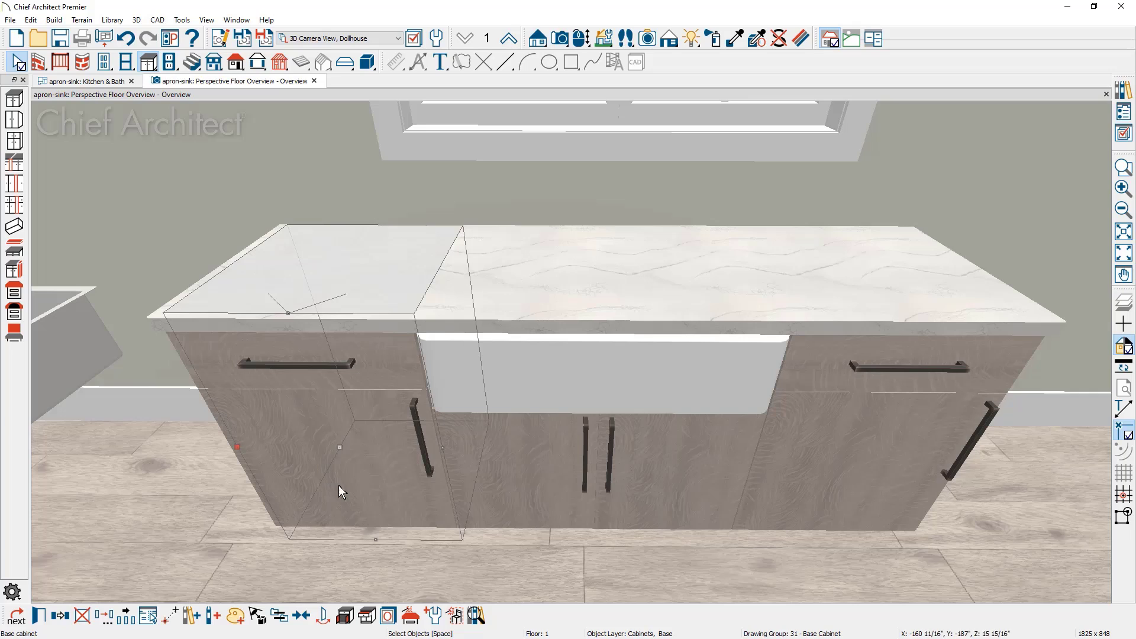
left_click(411, 617)
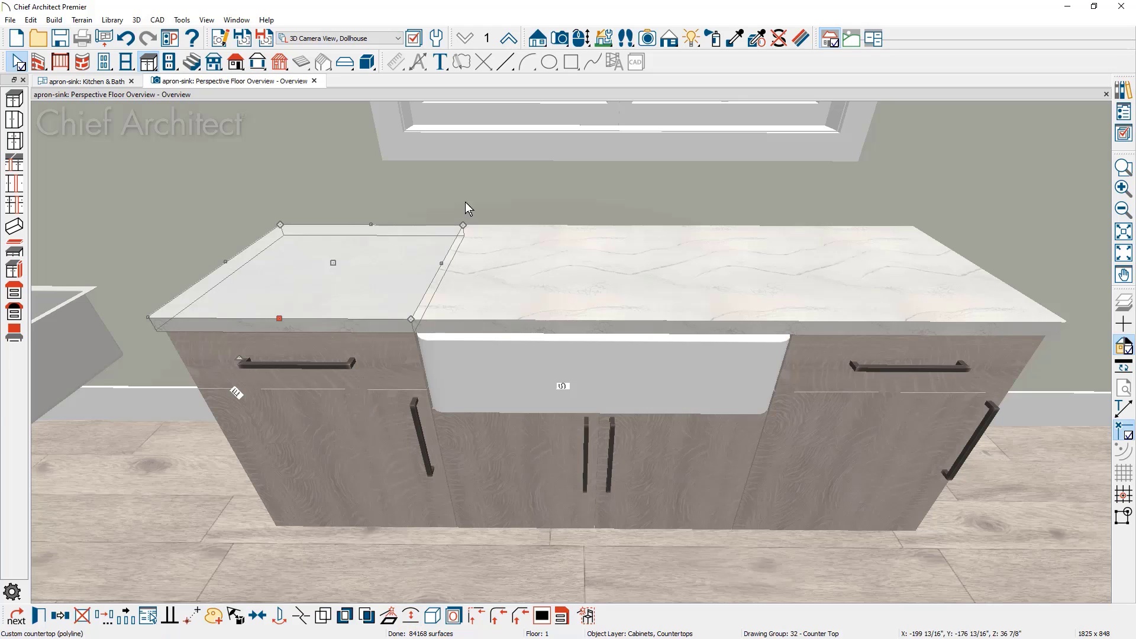
left_click(459, 269)
left_click_drag(460, 269, 986, 271)
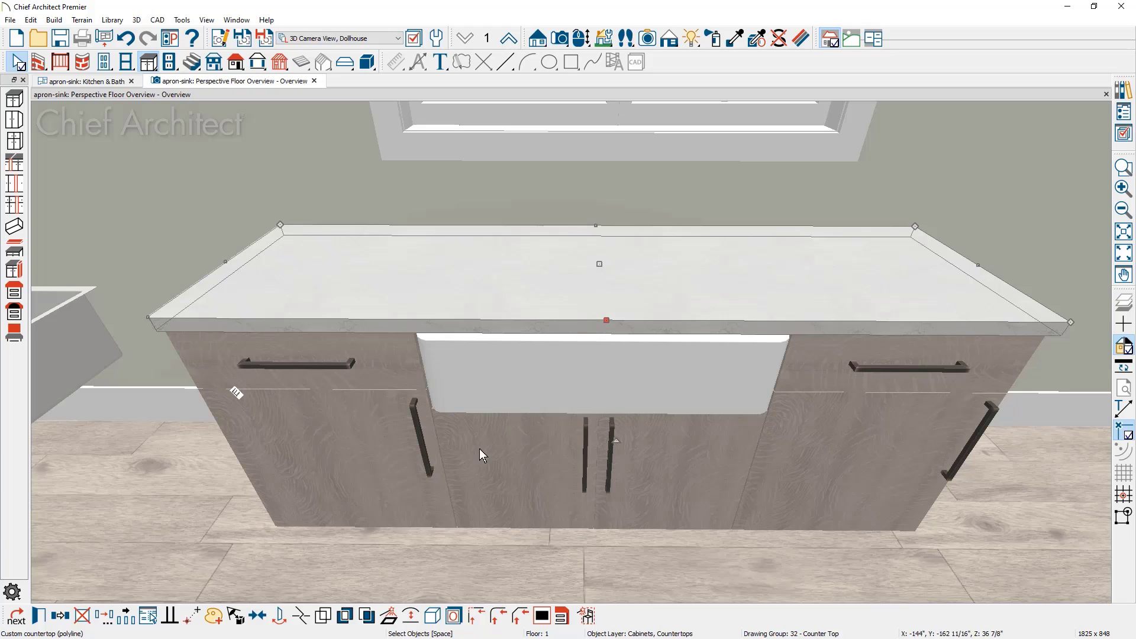
- Add two breaks to the custom countertop's front edge above the sink and pull the section between them back toward the wall
key("Escape")
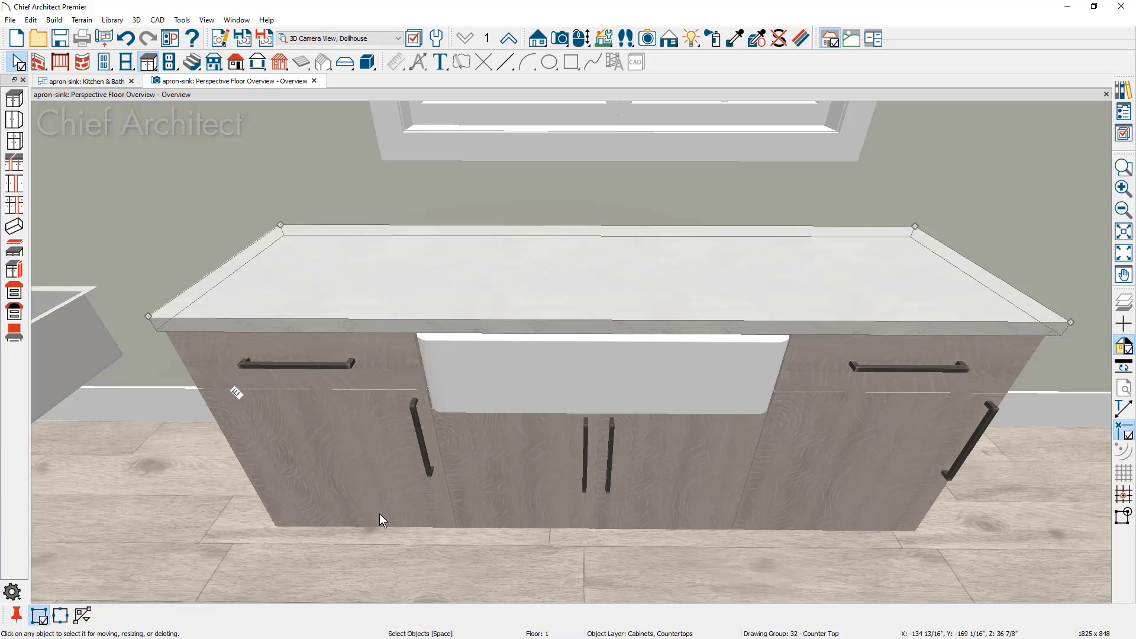
left_click(521, 324)
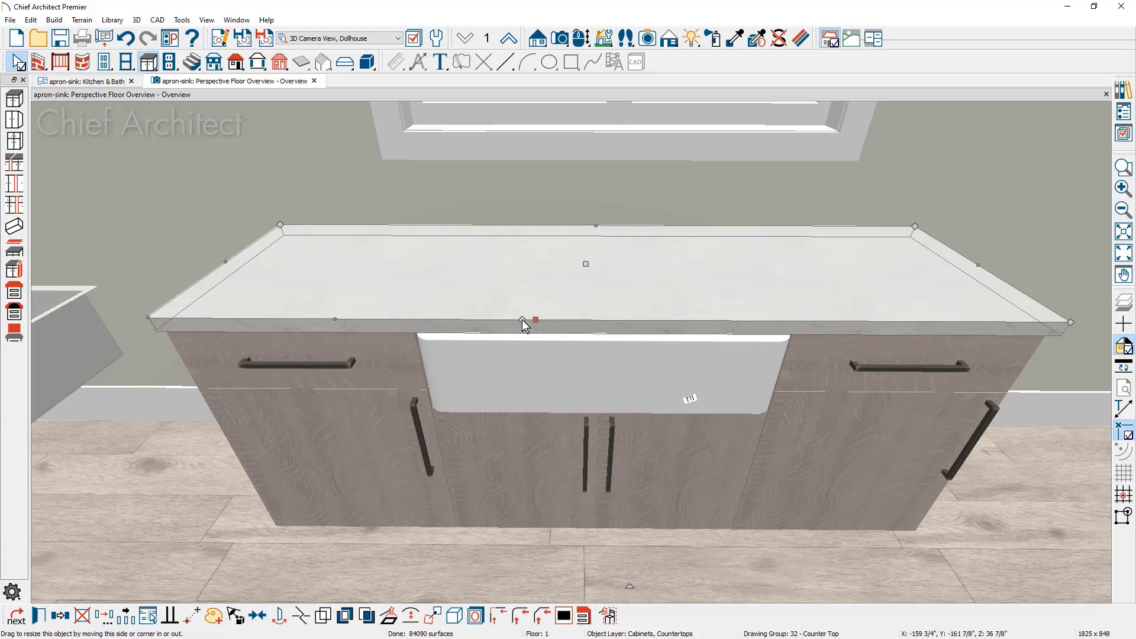
left_click(302, 617)
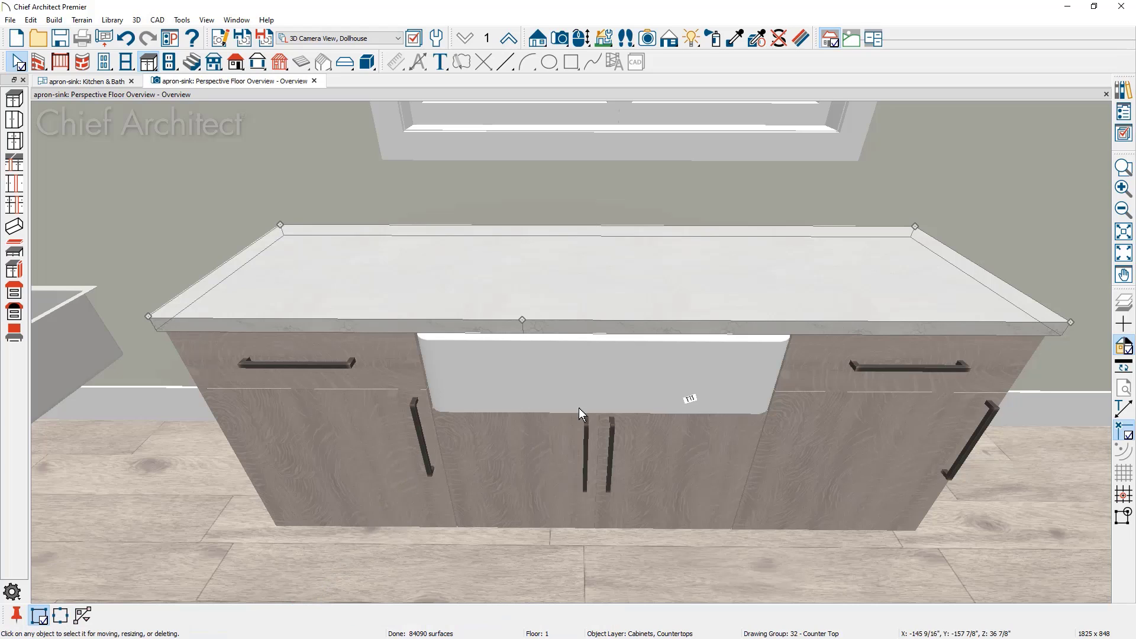
left_click(693, 323)
left_click_drag(609, 322, 616, 262)
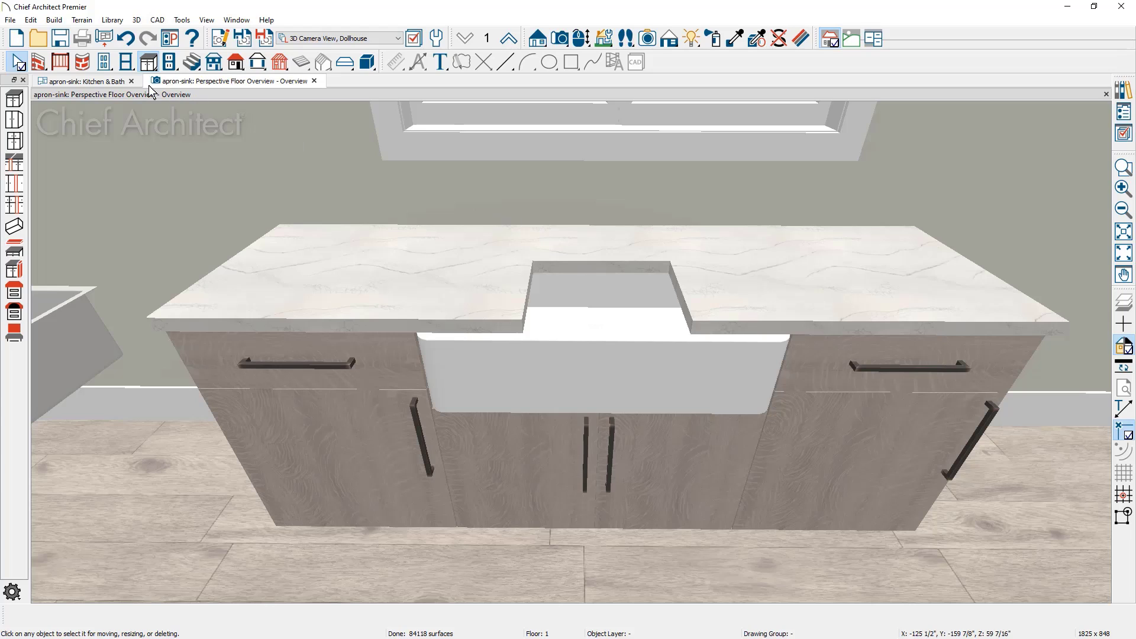
- Switch to the Kitchen & Bath plan view and turn off the display of the sink's "Fixtures, Labels" layer
left_click(92, 83)
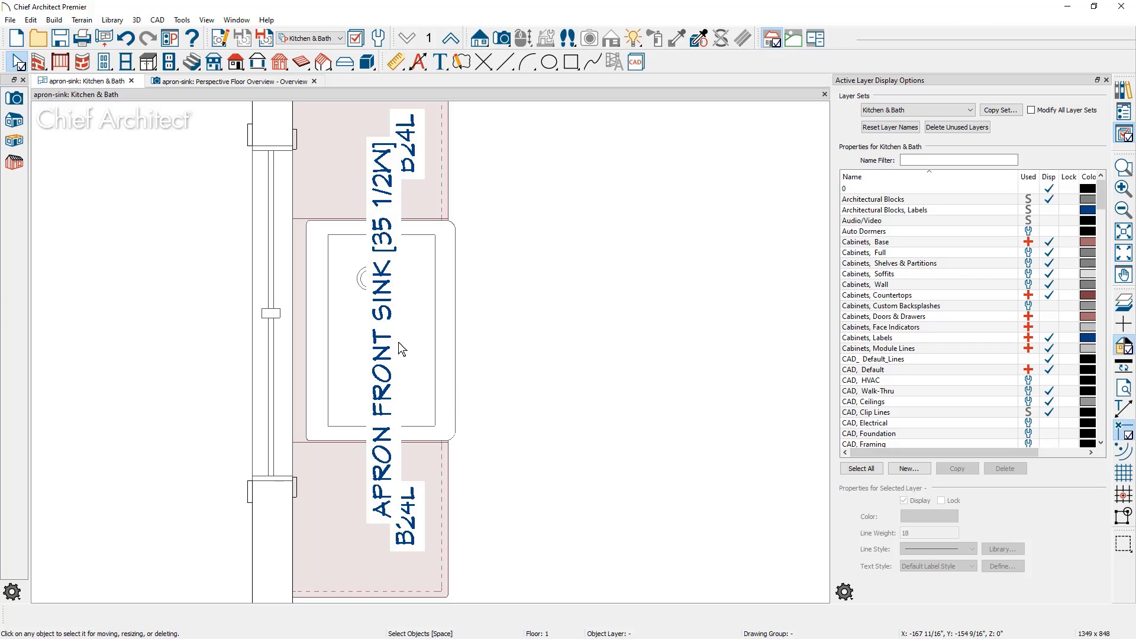
left_click(414, 383)
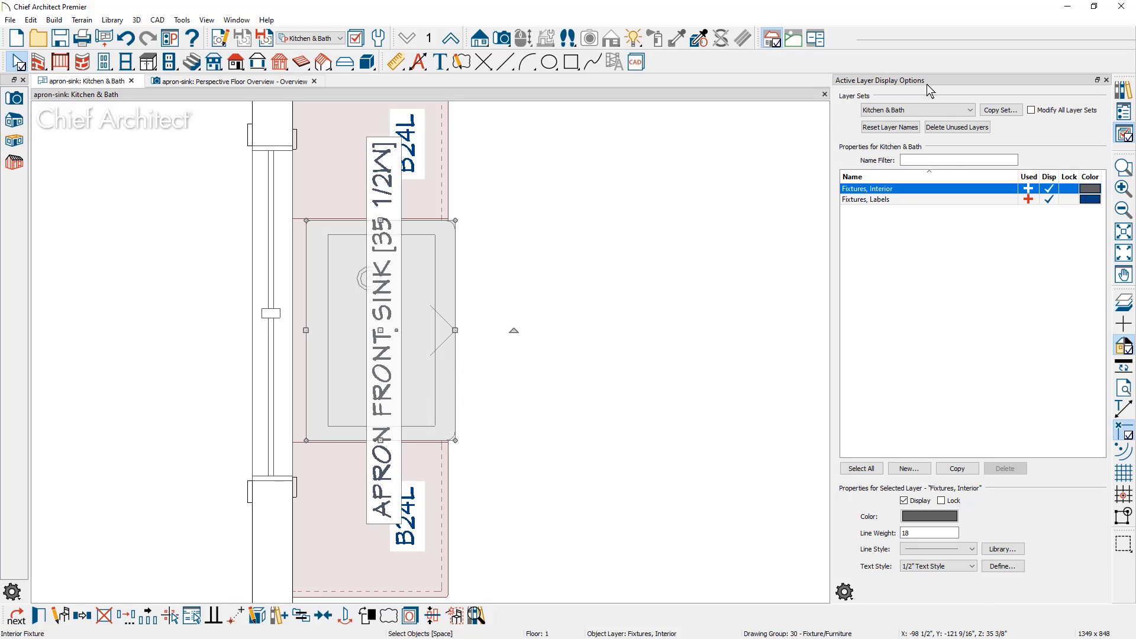
left_click(1041, 200)
left_click(689, 337)
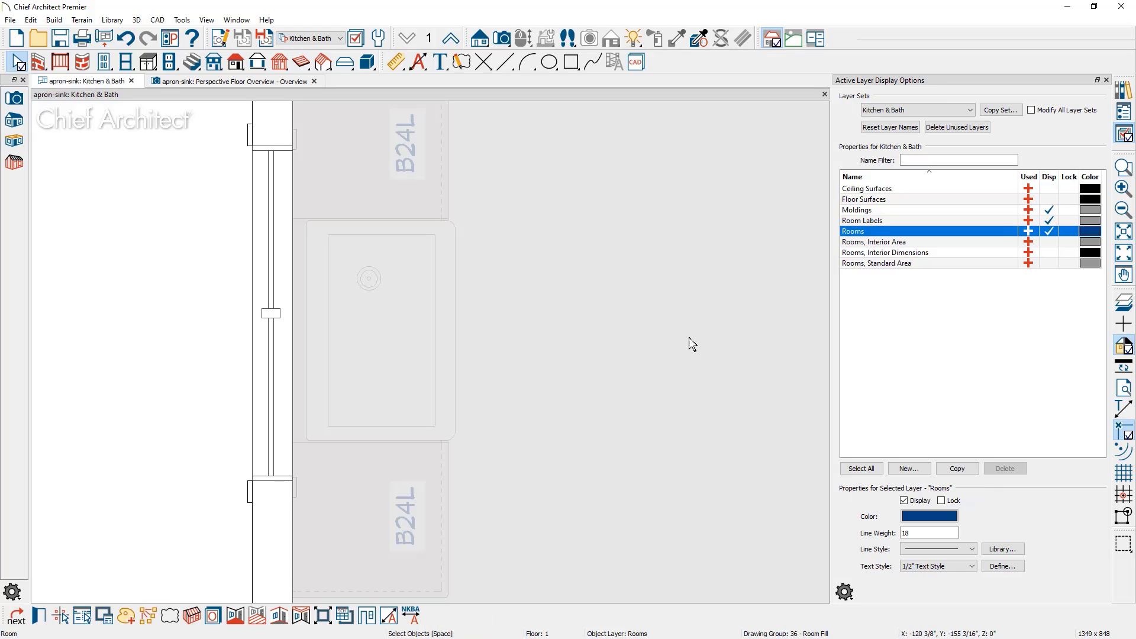
key("Escape")
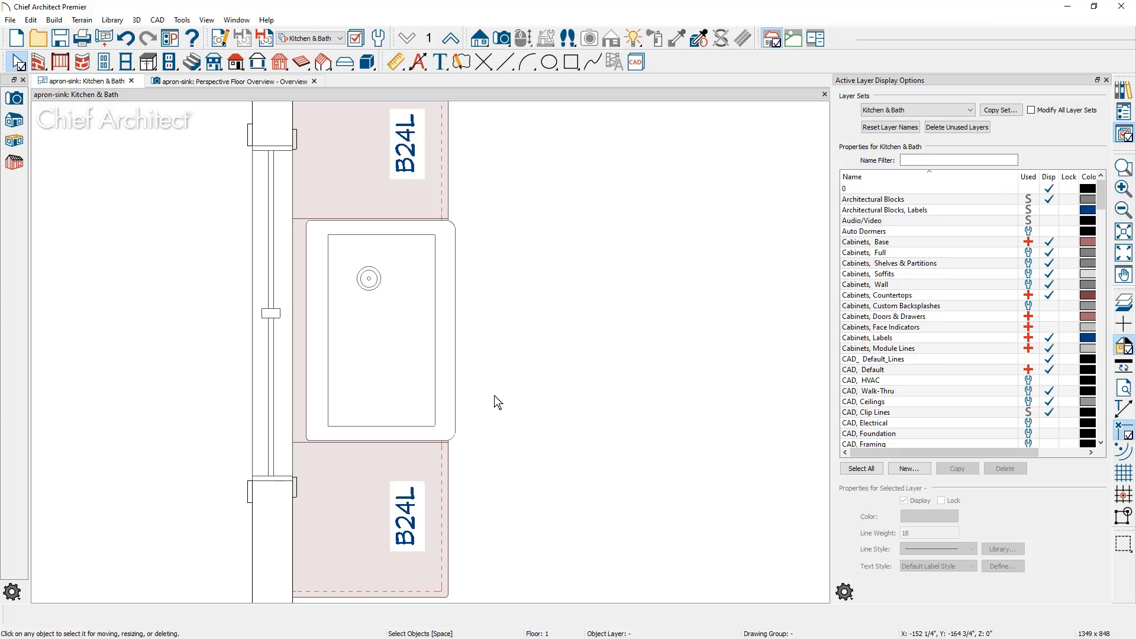
- Bring the custom countertop forward from drawing group 32 to group 30 so it draws in front of the sink
left_click(449, 467)
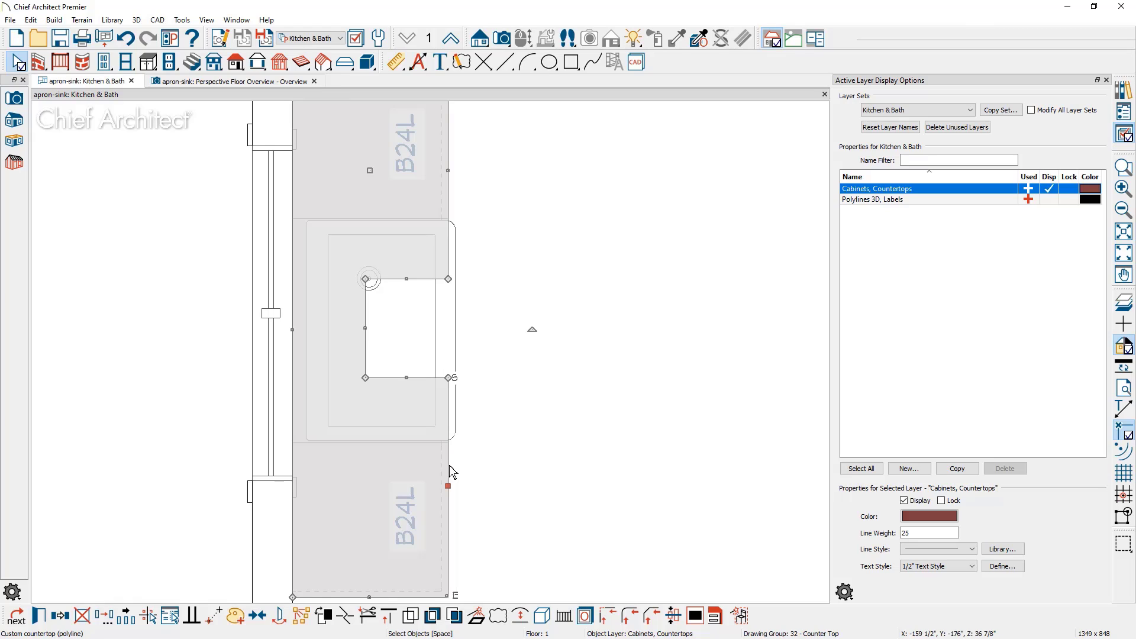
left_click(440, 472)
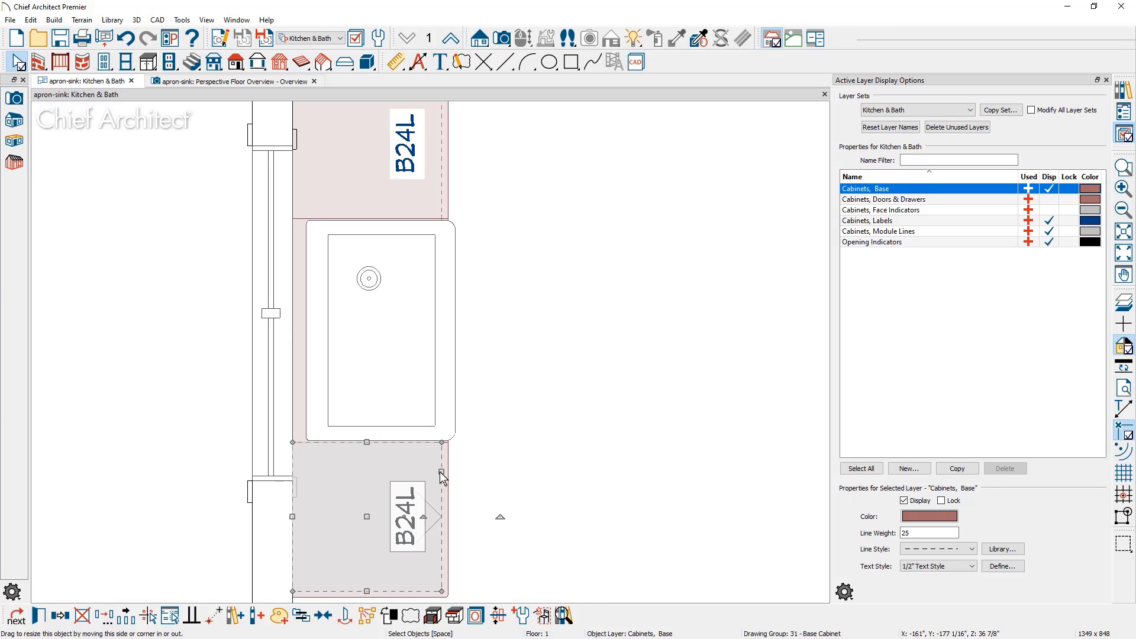
left_click(440, 473)
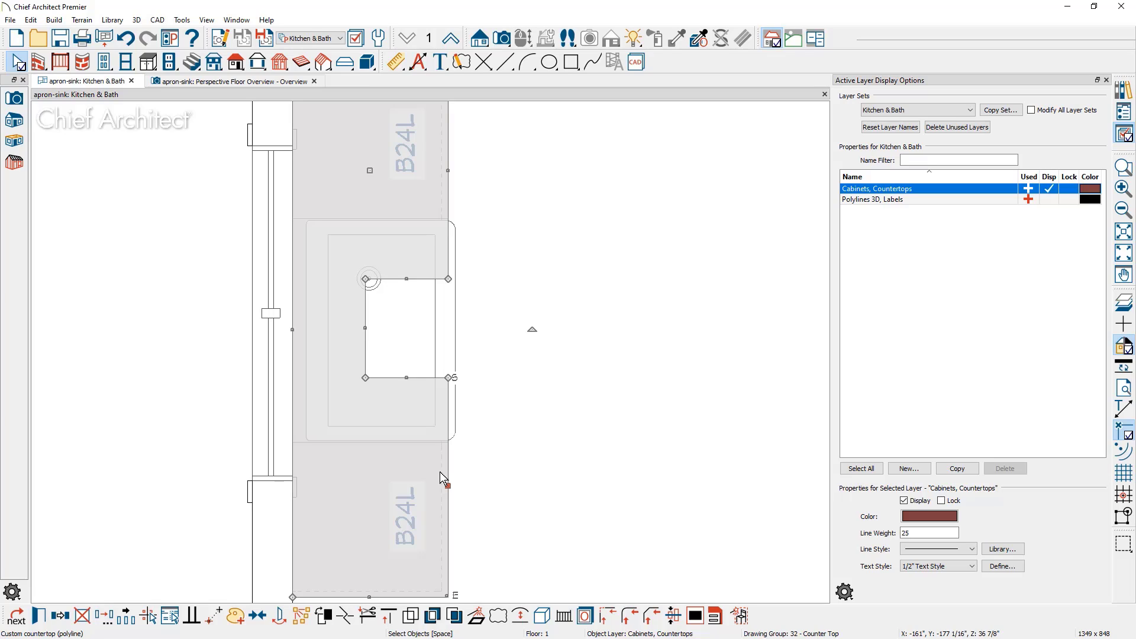
left_click(323, 617)
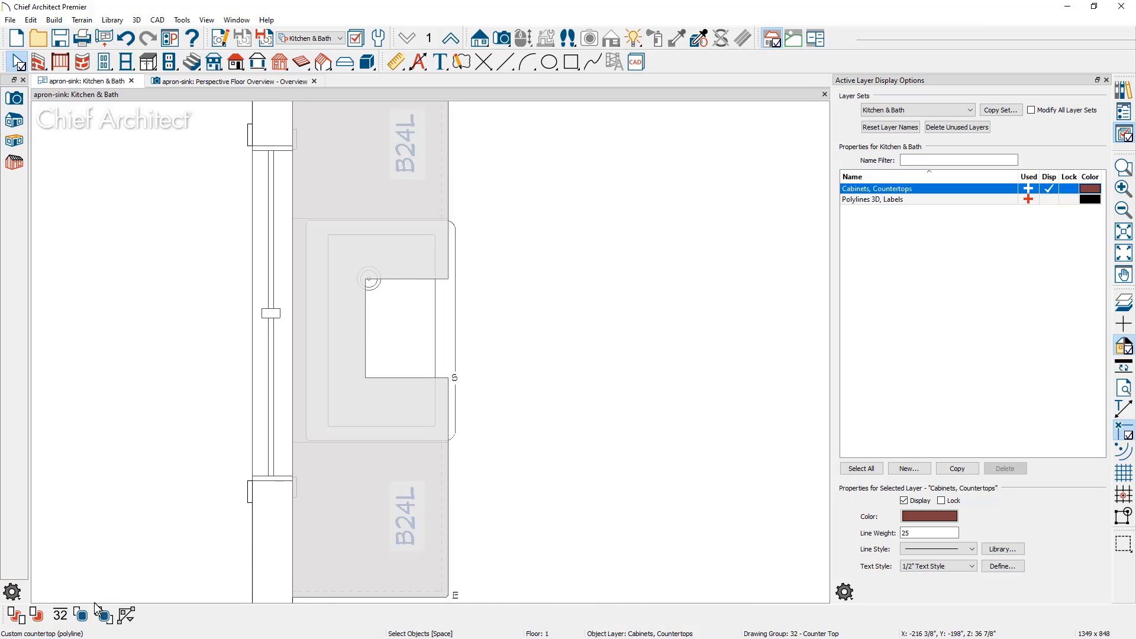
left_click(84, 618)
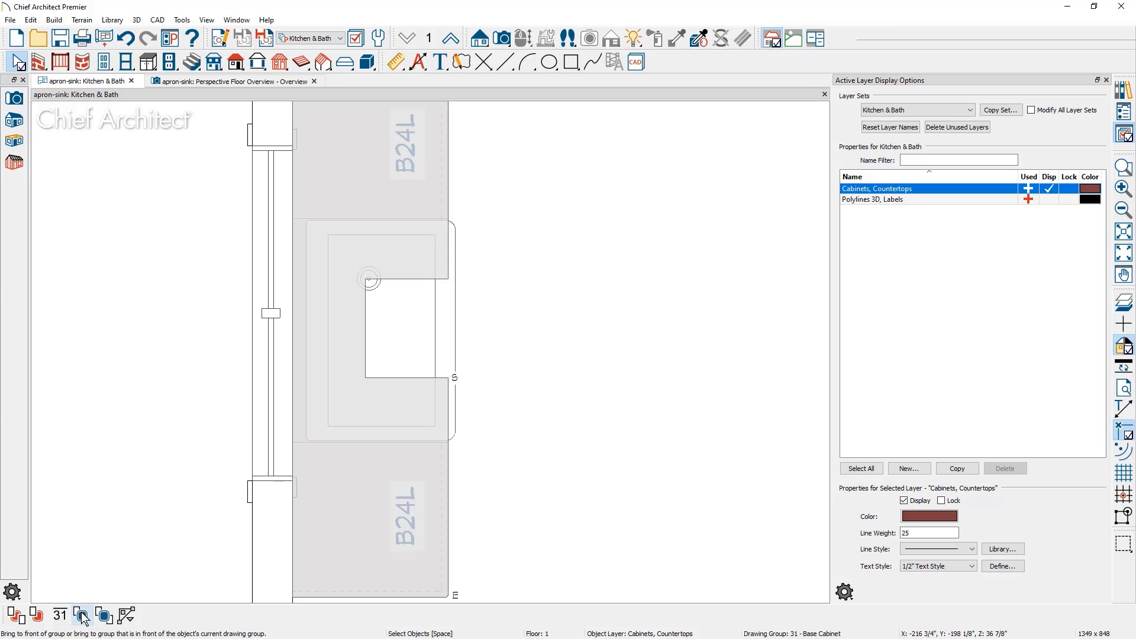
left_click(83, 618)
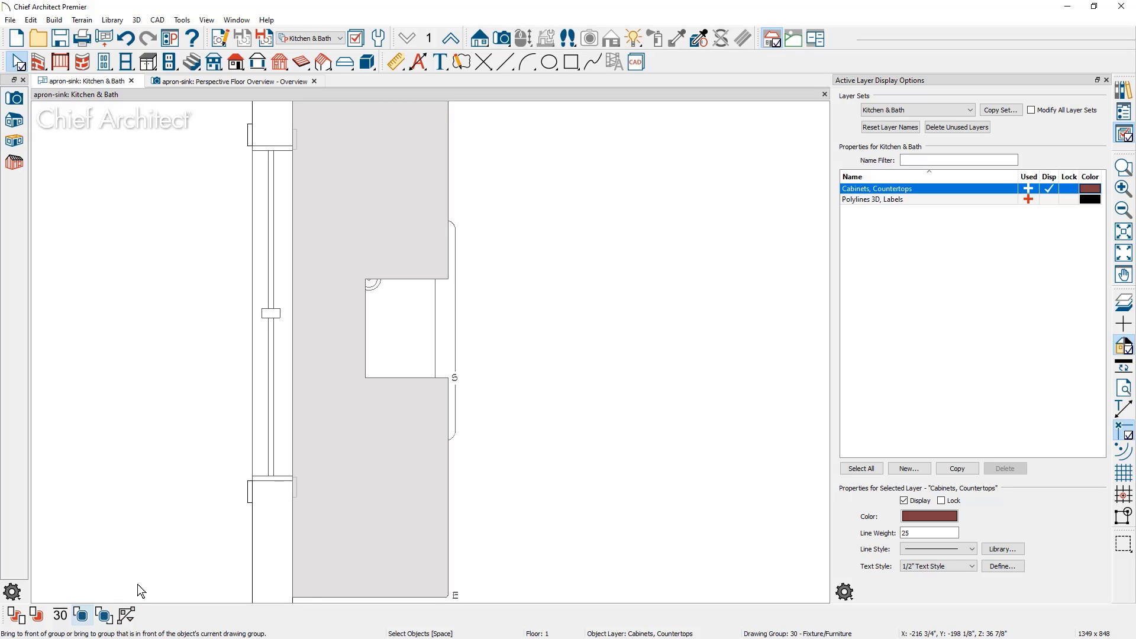
- Set the custom countertop's solid fill transparency to 25% in its specification
left_click(413, 460)
left_click(413, 461)
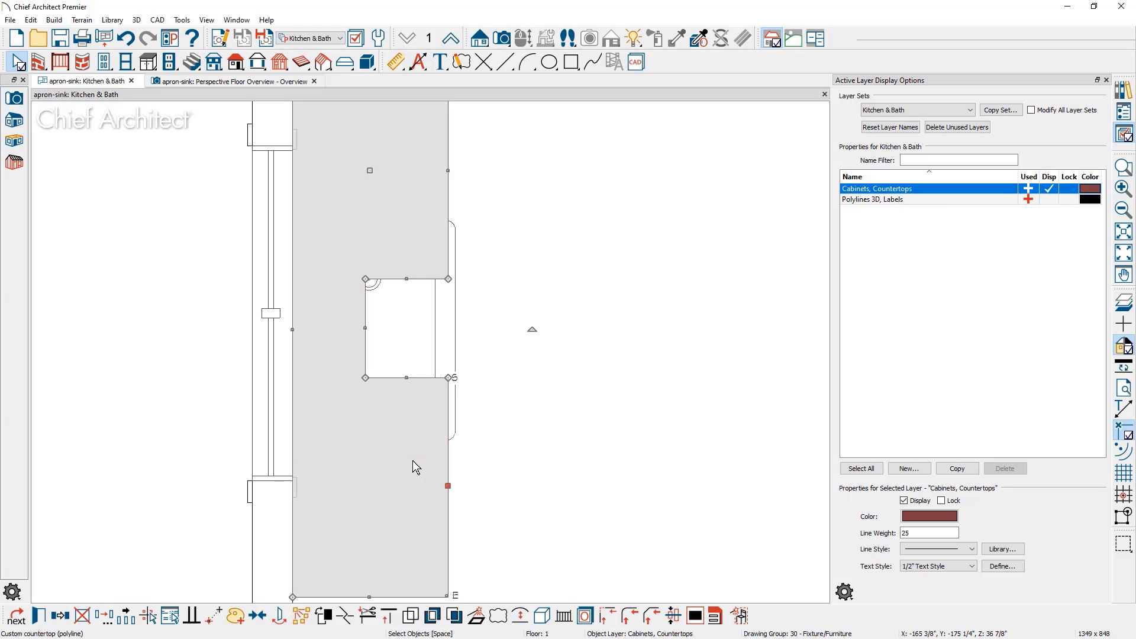
double_click(413, 461)
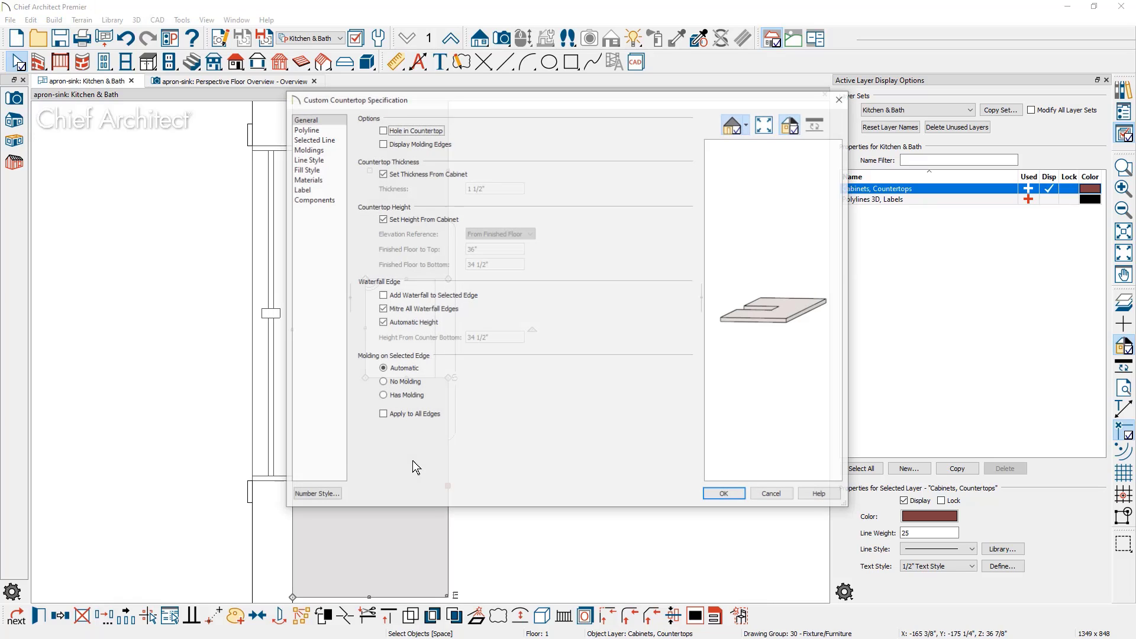
left_click(310, 179)
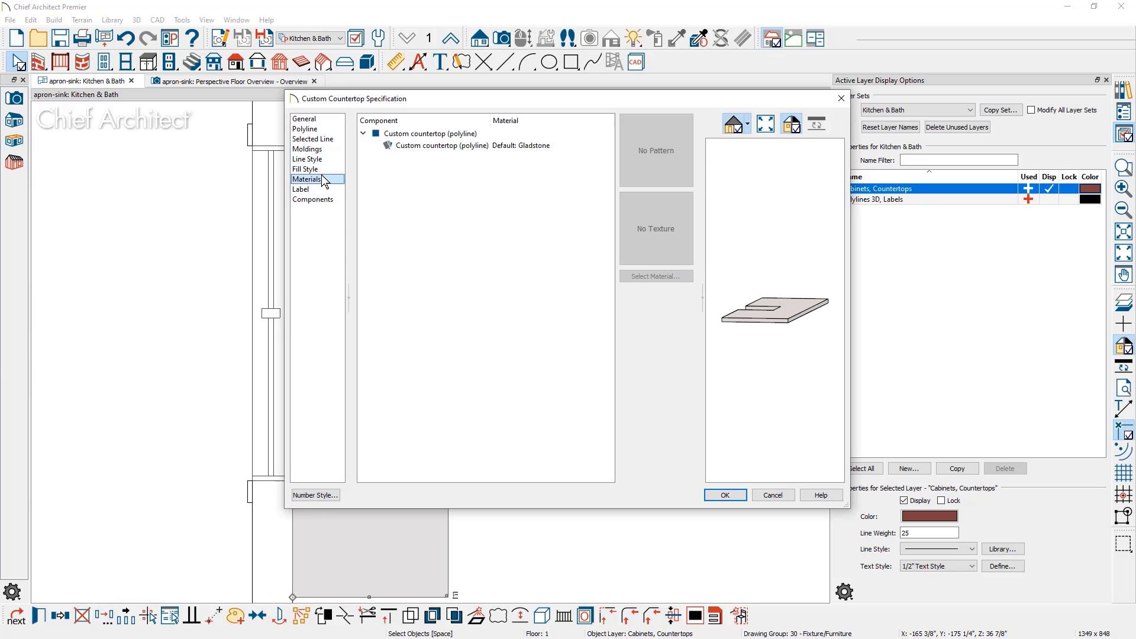
left_click(327, 170)
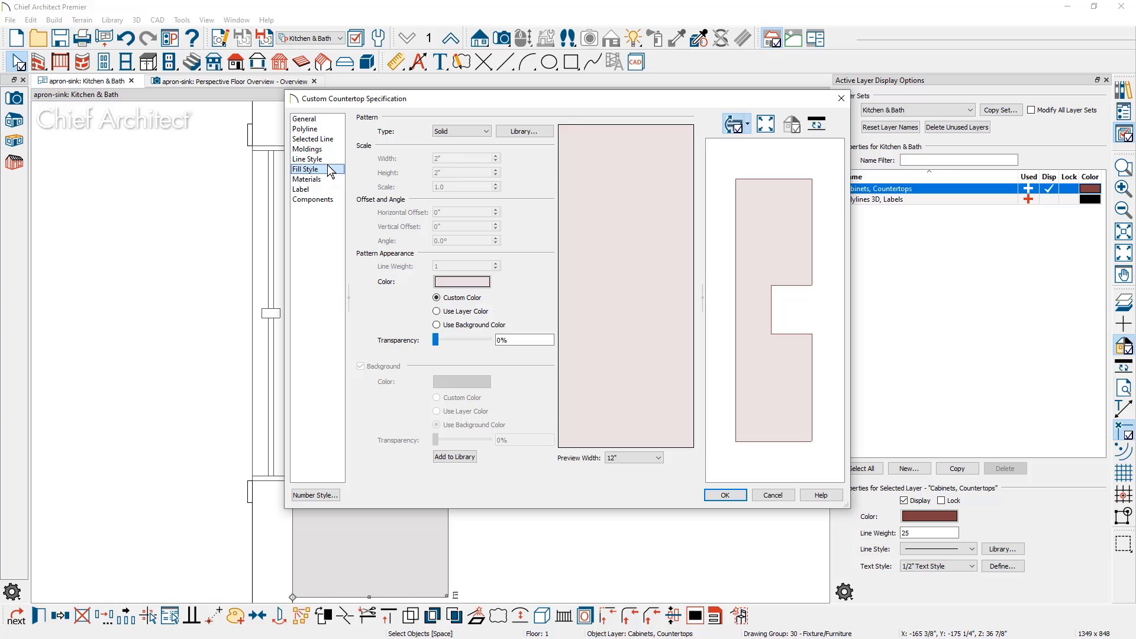
double_click(504, 340)
type("25")
left_click(726, 494)
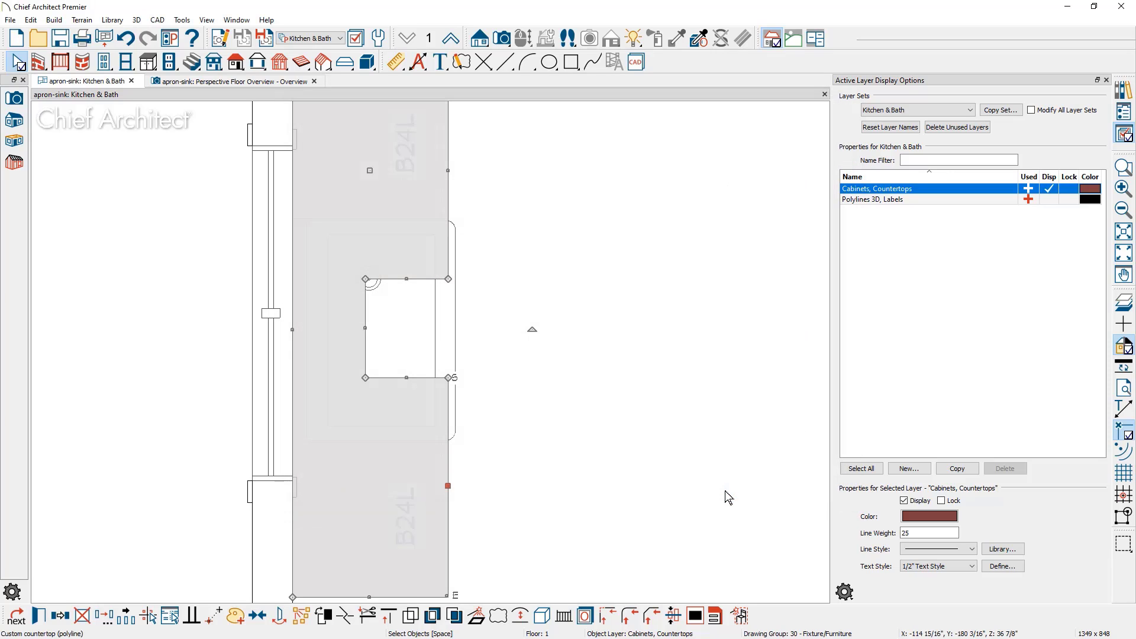
left_click(726, 491)
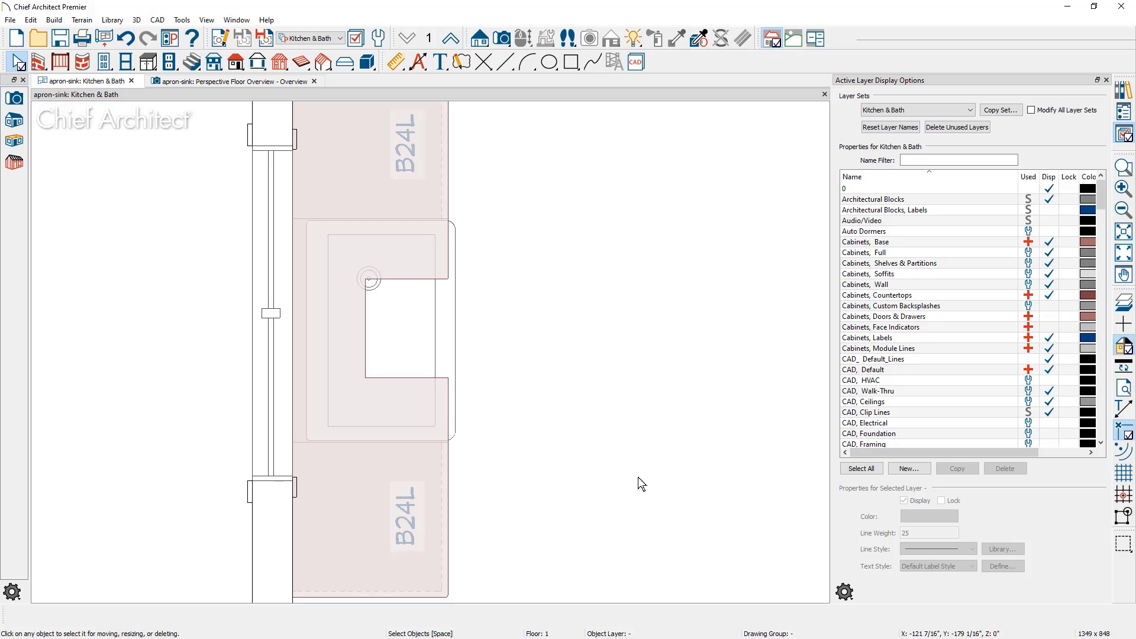
- Turn on the crosshairs and stretch the countertop cutout's two side edges and back edge outward to just inside the sink's outer rim
left_click(413, 382)
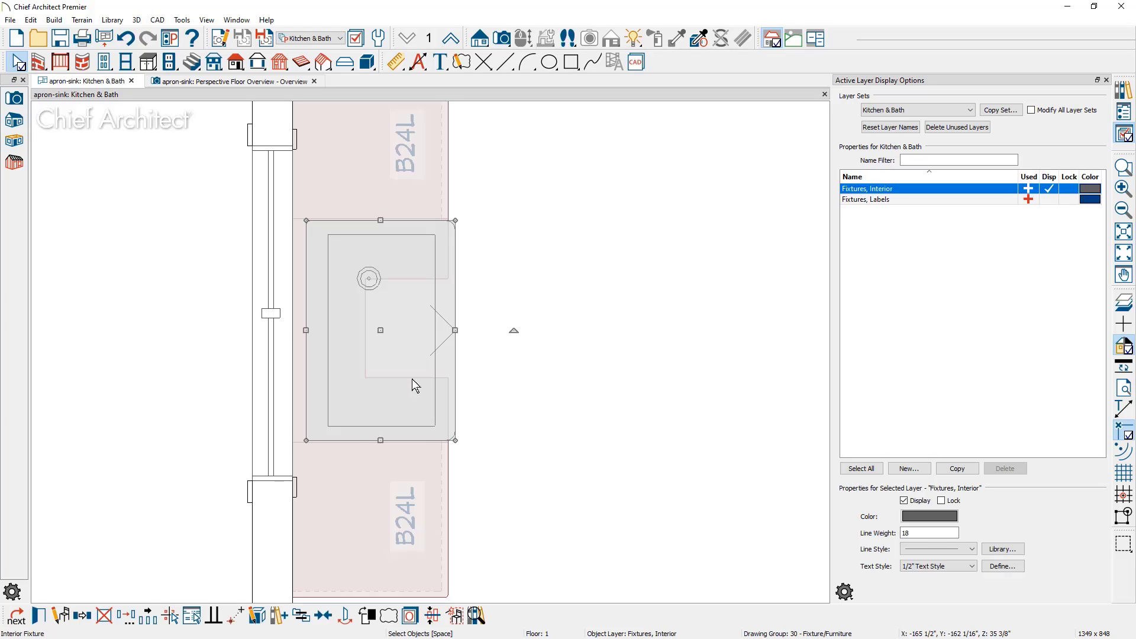
left_click(413, 380)
left_click(412, 380)
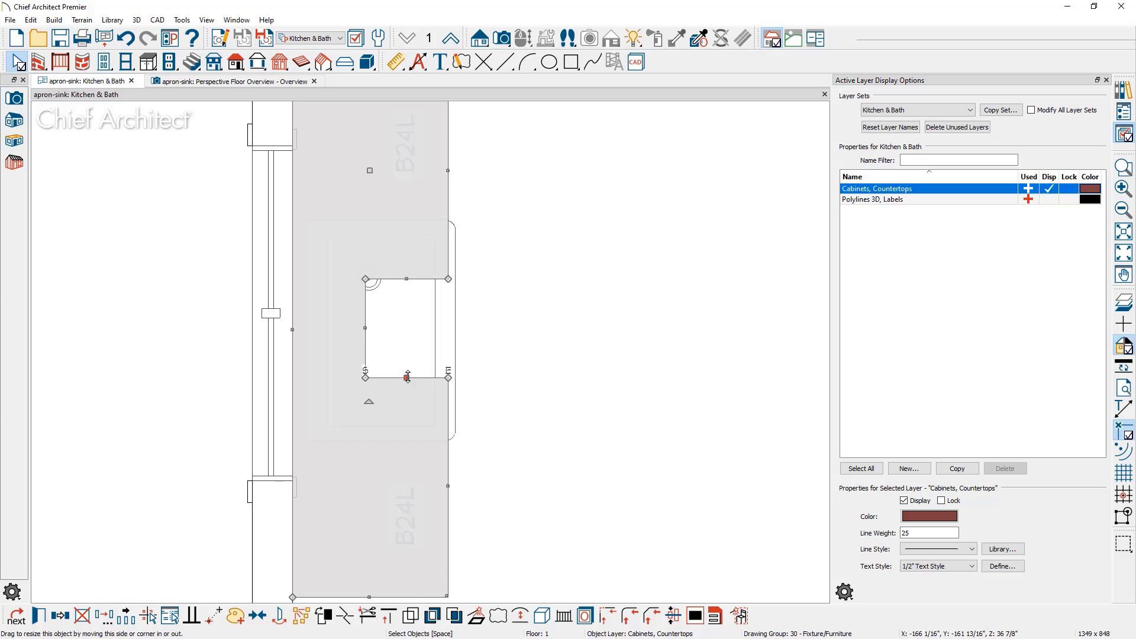
left_click(1117, 325)
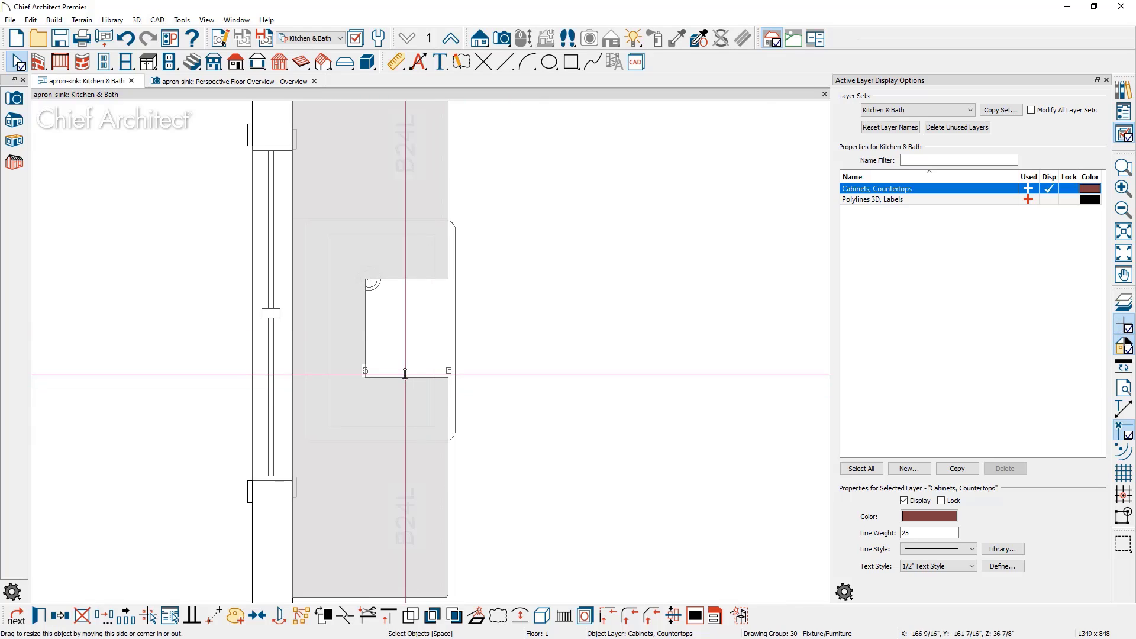
left_click_drag(405, 374, 401, 431)
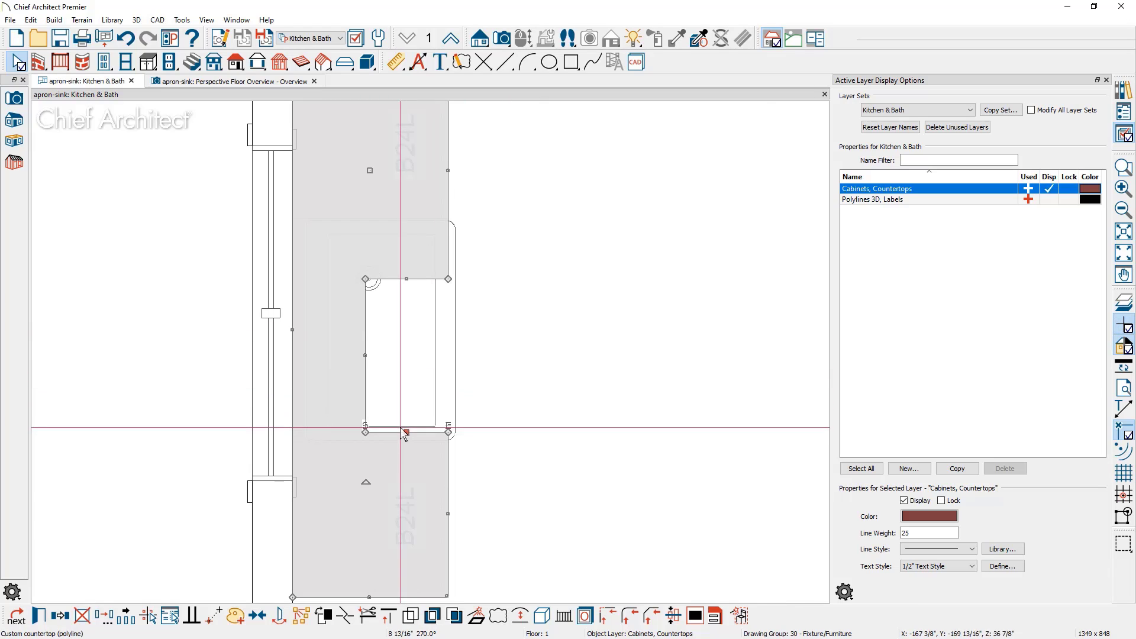
left_click_drag(406, 276, 406, 229)
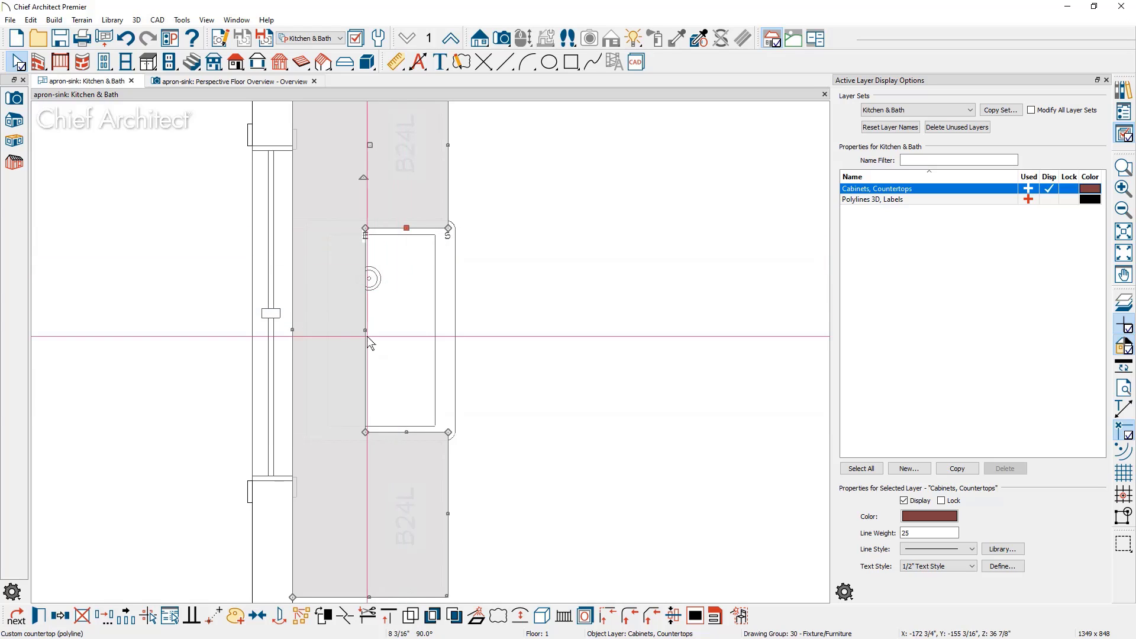
left_click_drag(367, 335, 316, 332)
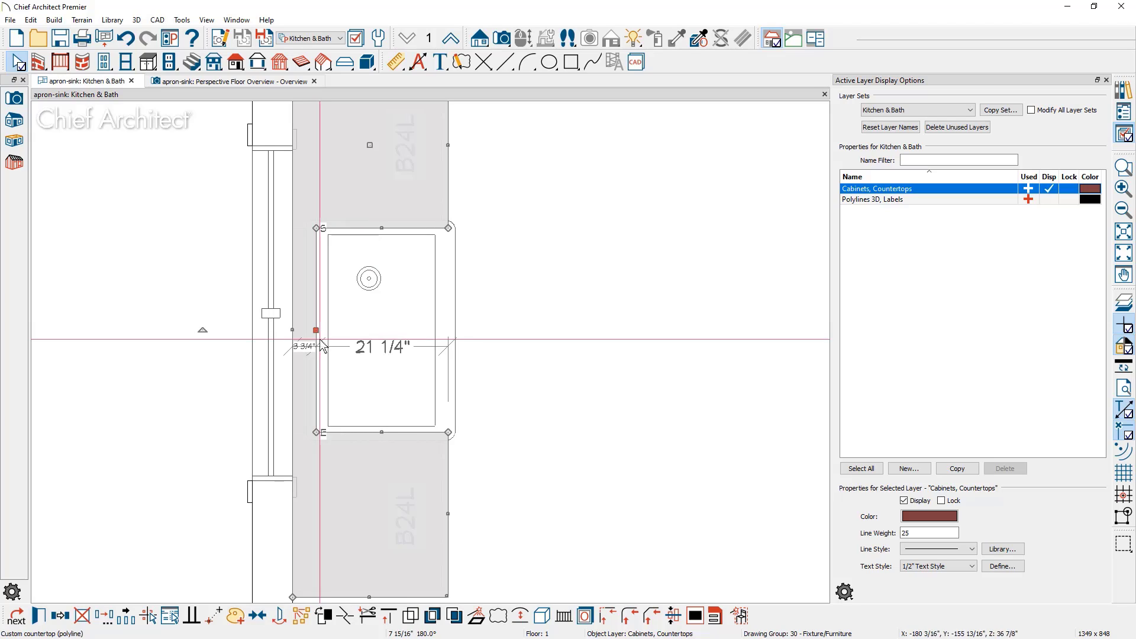
- Set the distance from the cutout's back edge to the countertop's front edge to 21.25 inches
left_click(364, 351)
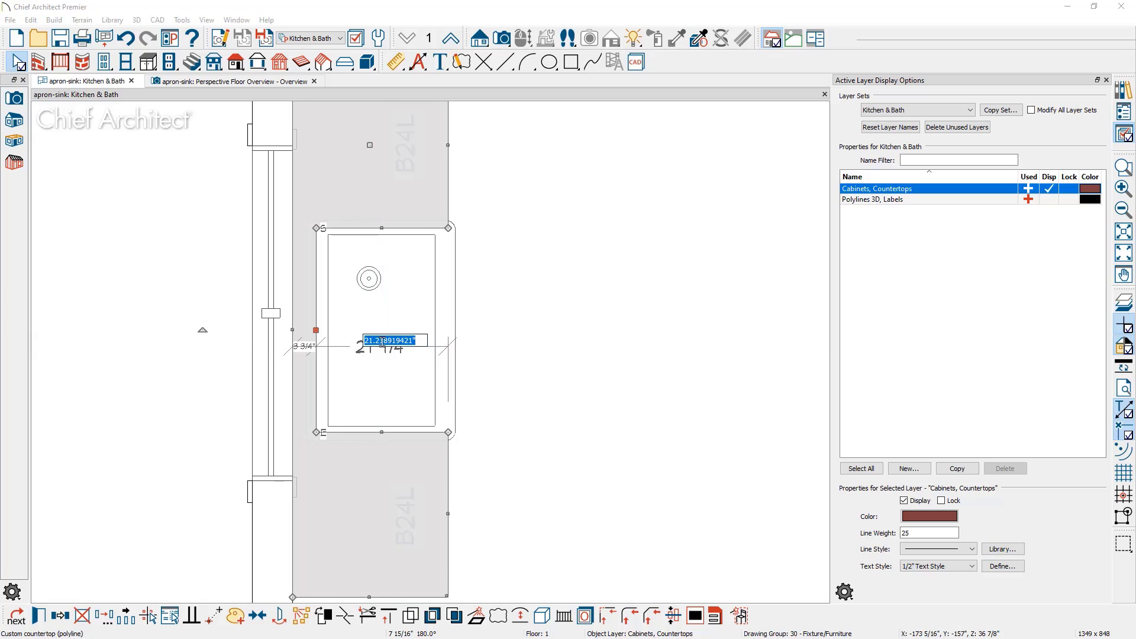
type("21.25")
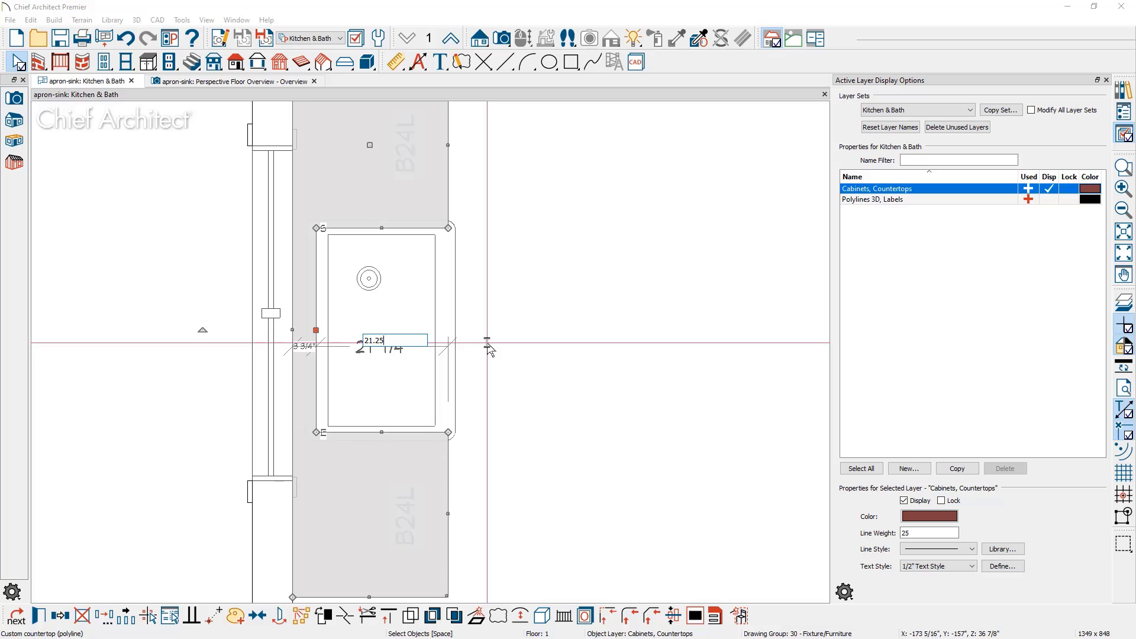
left_click(488, 342)
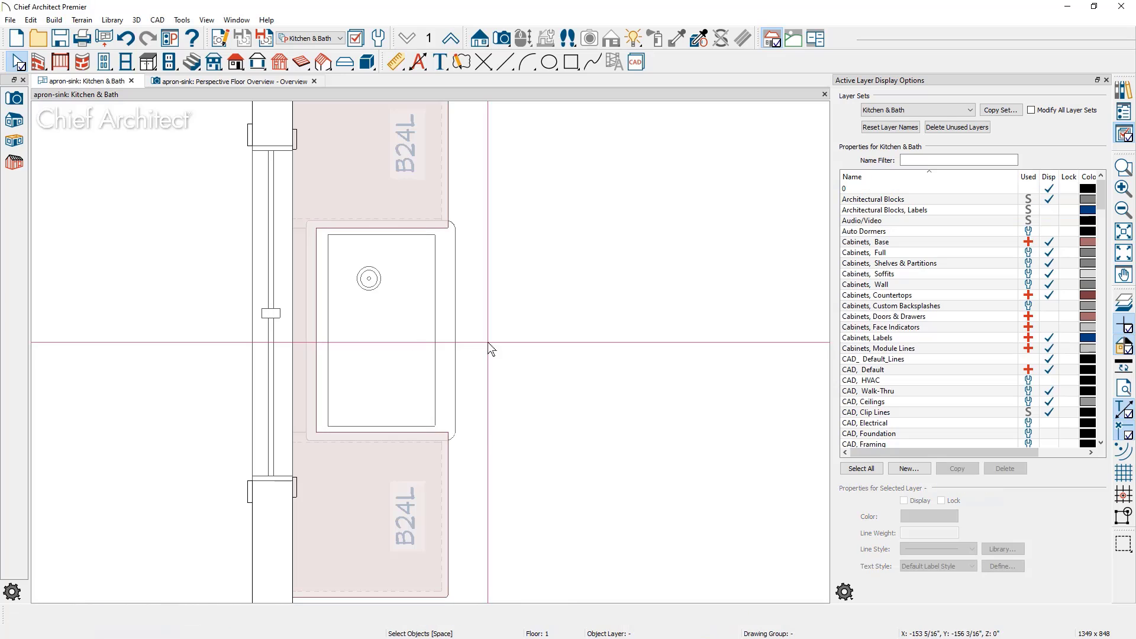
- In the Perspective Floor Overview, fillet the front left corner of the countertop cutout with a 1/2" radius
left_click(271, 83)
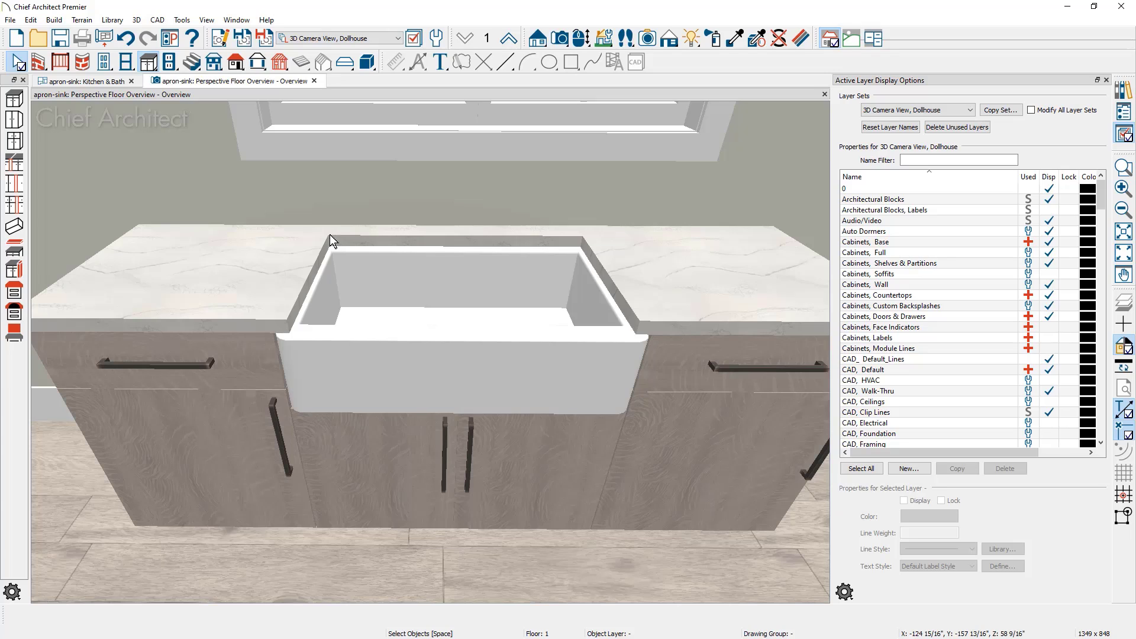
left_click(253, 319)
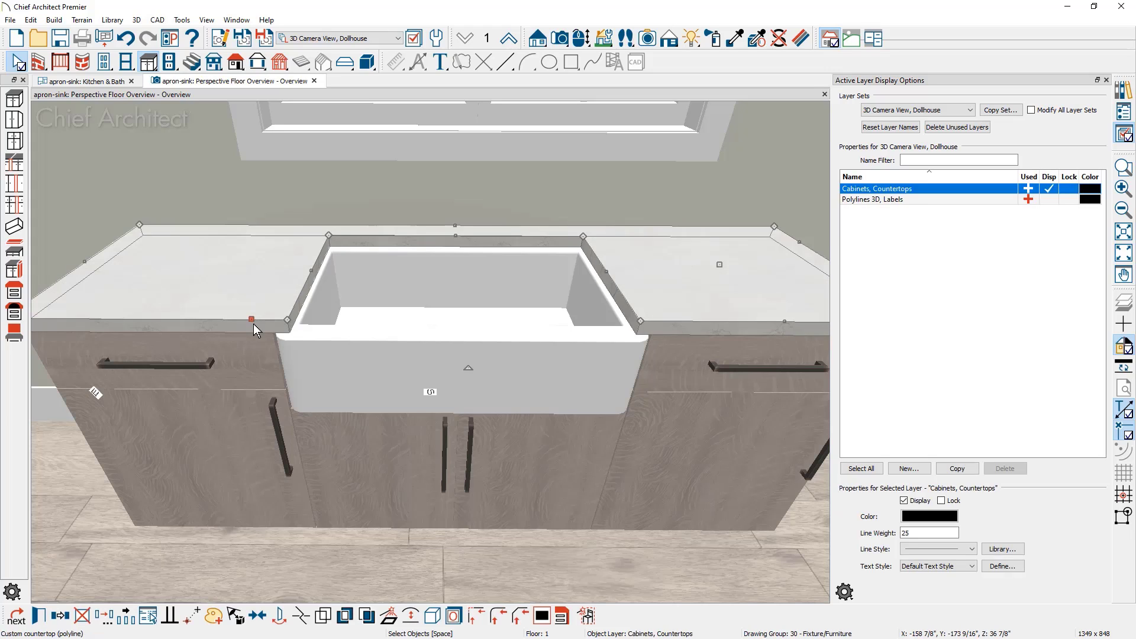
left_click(496, 615)
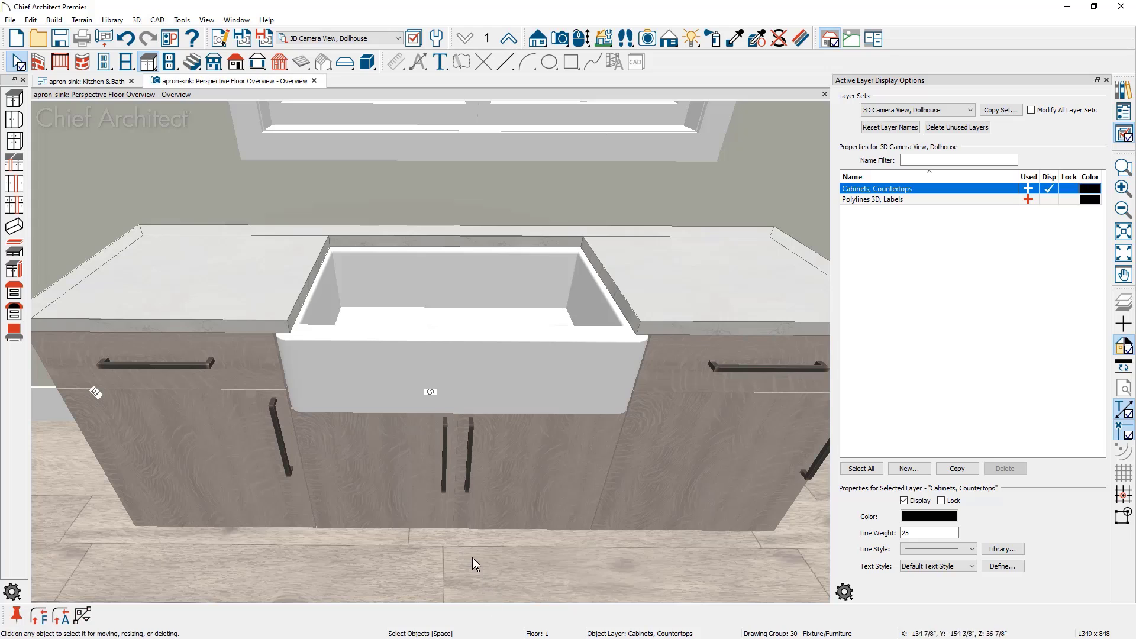
left_click(40, 613)
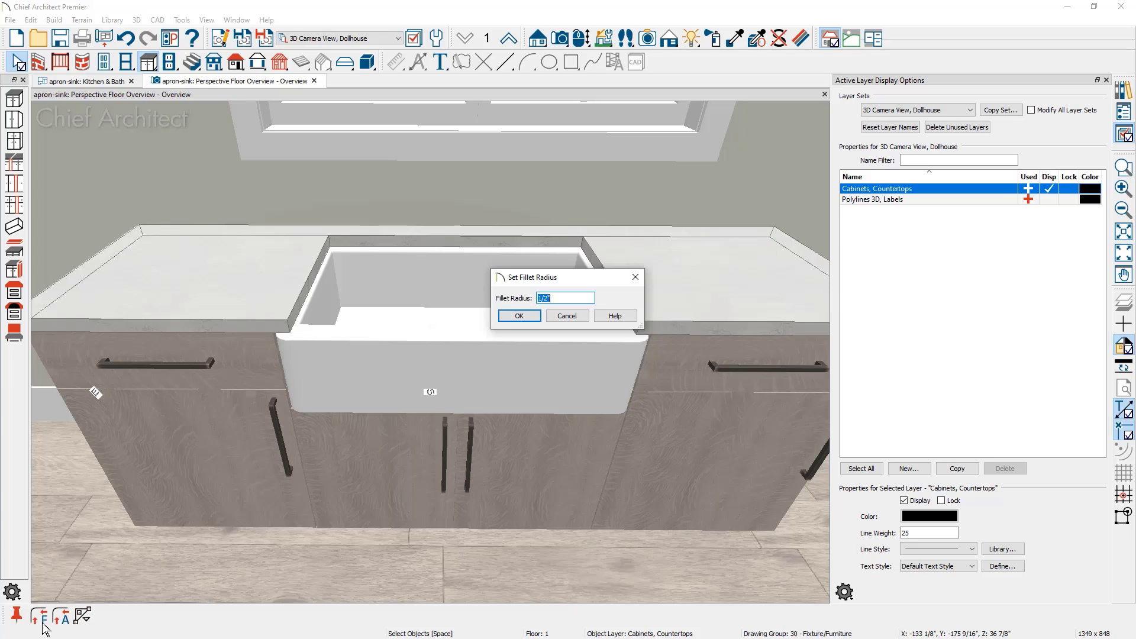
left_click(512, 316)
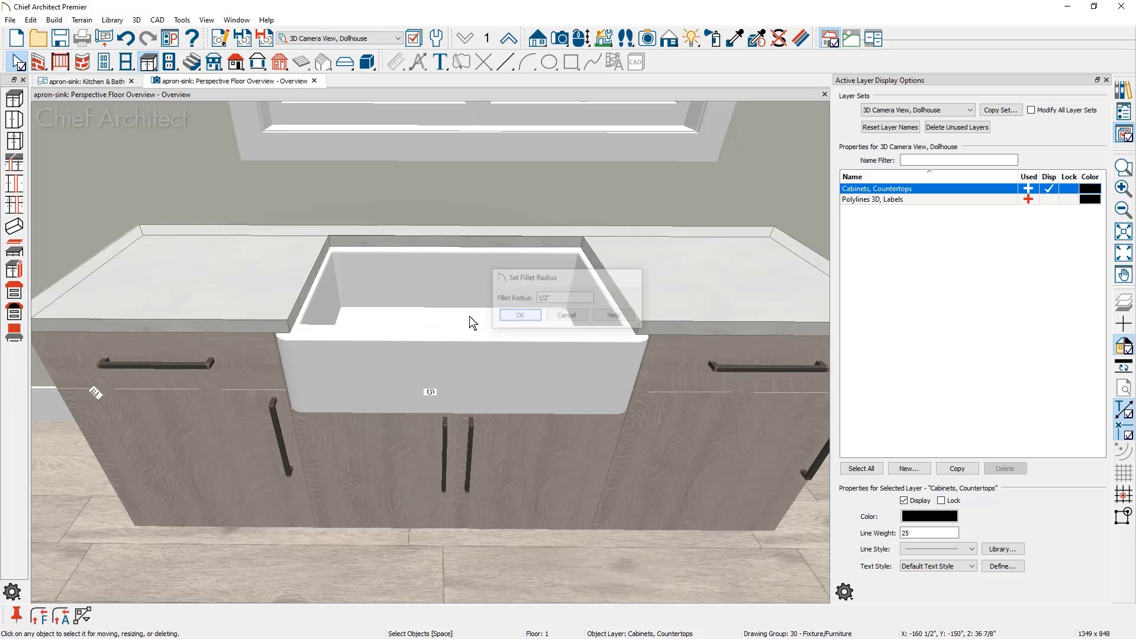
left_click(293, 314)
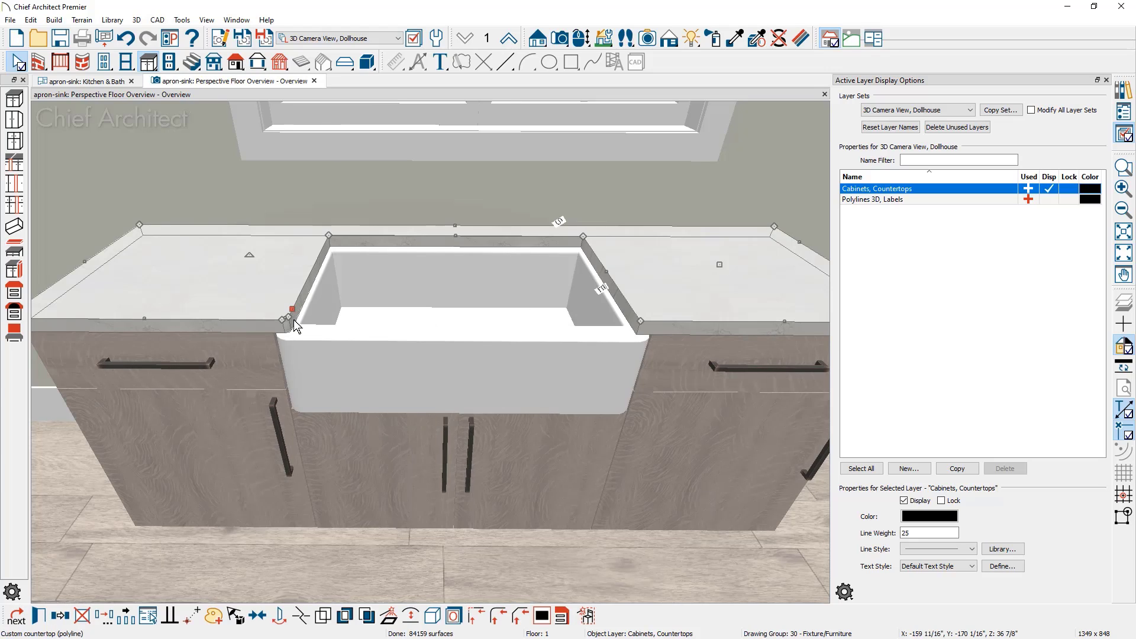
- Fillet the front right corner of the countertop cutout and return to the Kitchen & Bath plan view
left_click(604, 273)
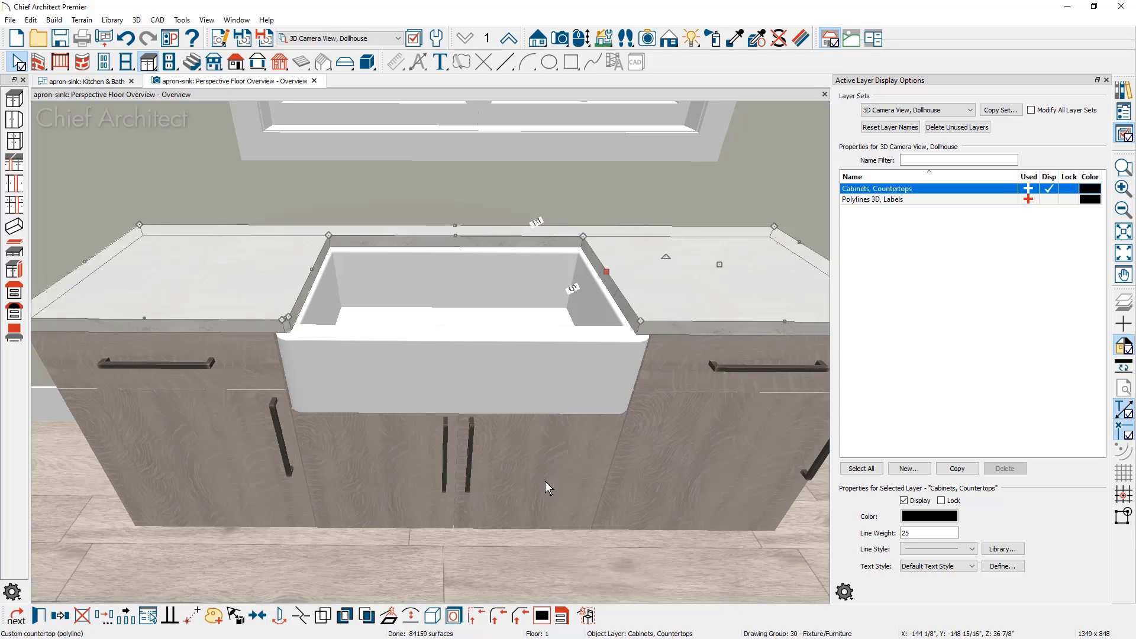
left_click(498, 616)
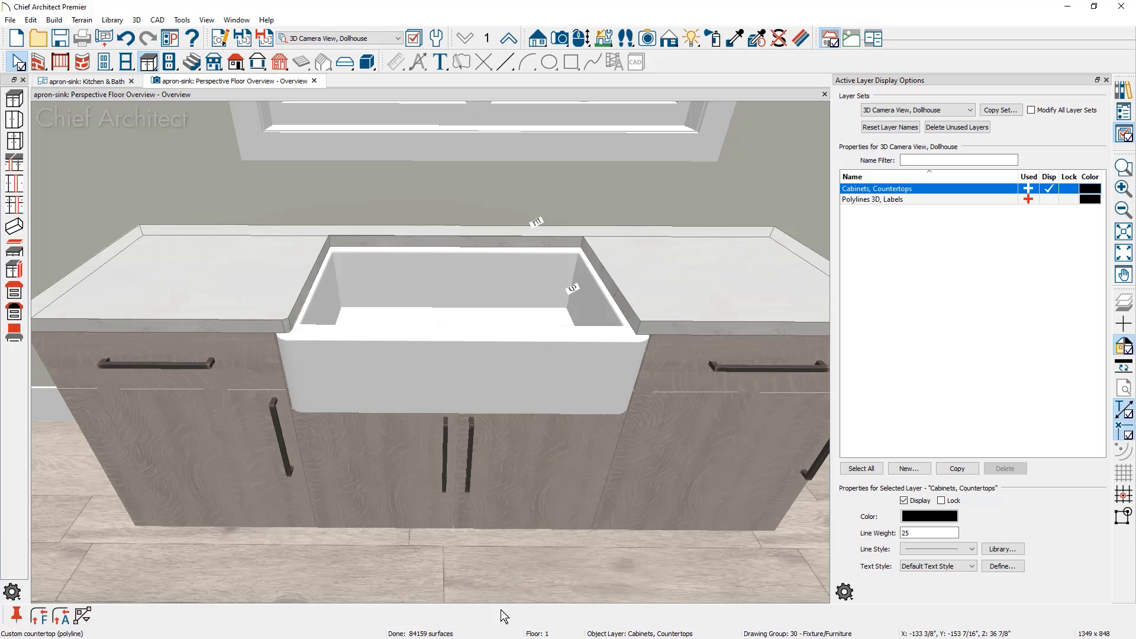
left_click(667, 326)
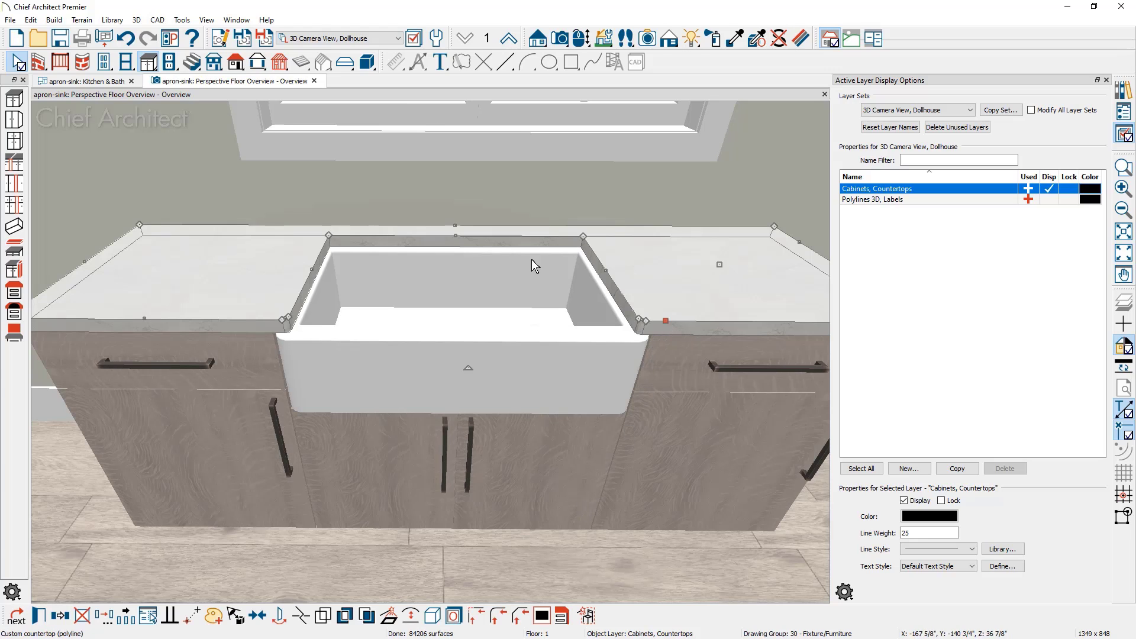
left_click(87, 82)
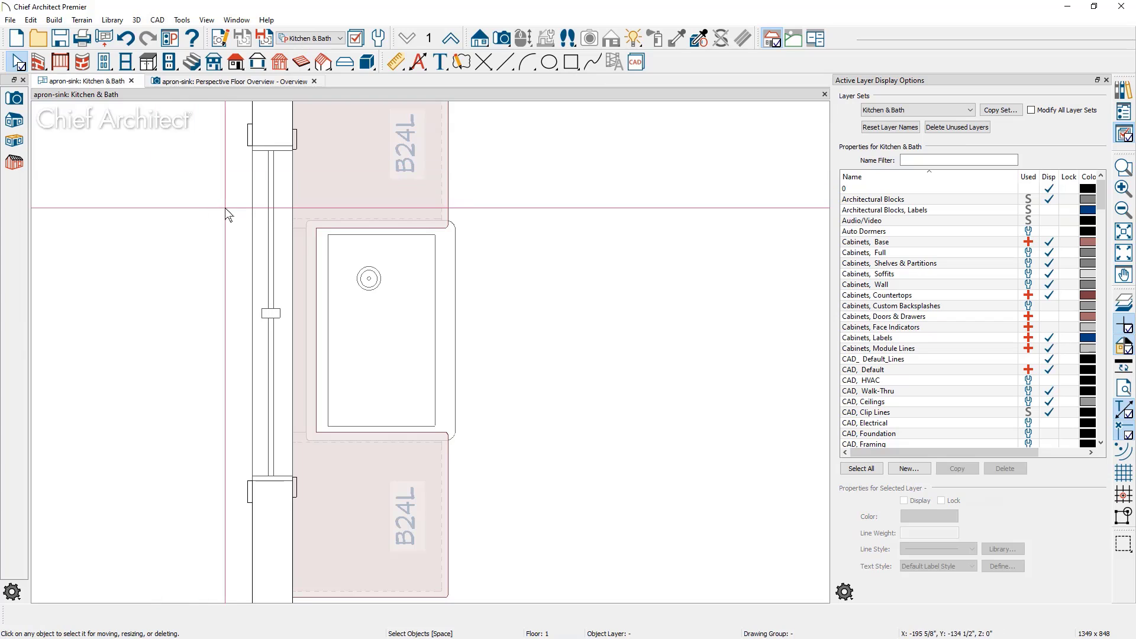
- Fillet the countertop cutout's back corner nearest the sink drain in the Kitchen & Bath plan view
scroll(225, 207, "up", 2)
scroll(395, 246, "up", 2)
scroll(395, 246, "up", 3)
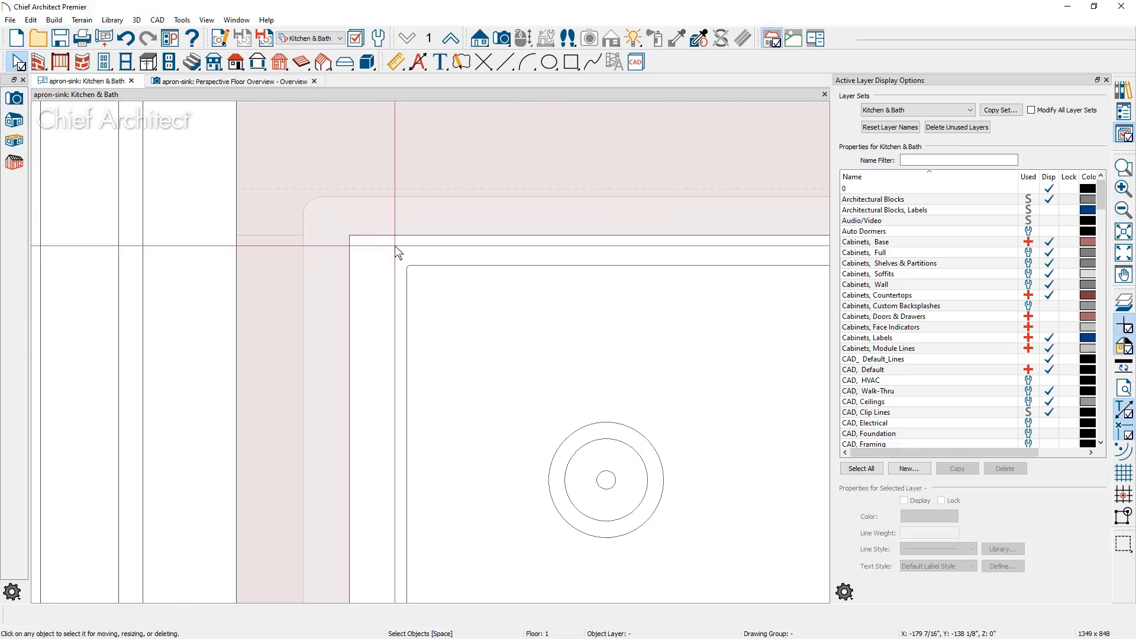
left_click(401, 240)
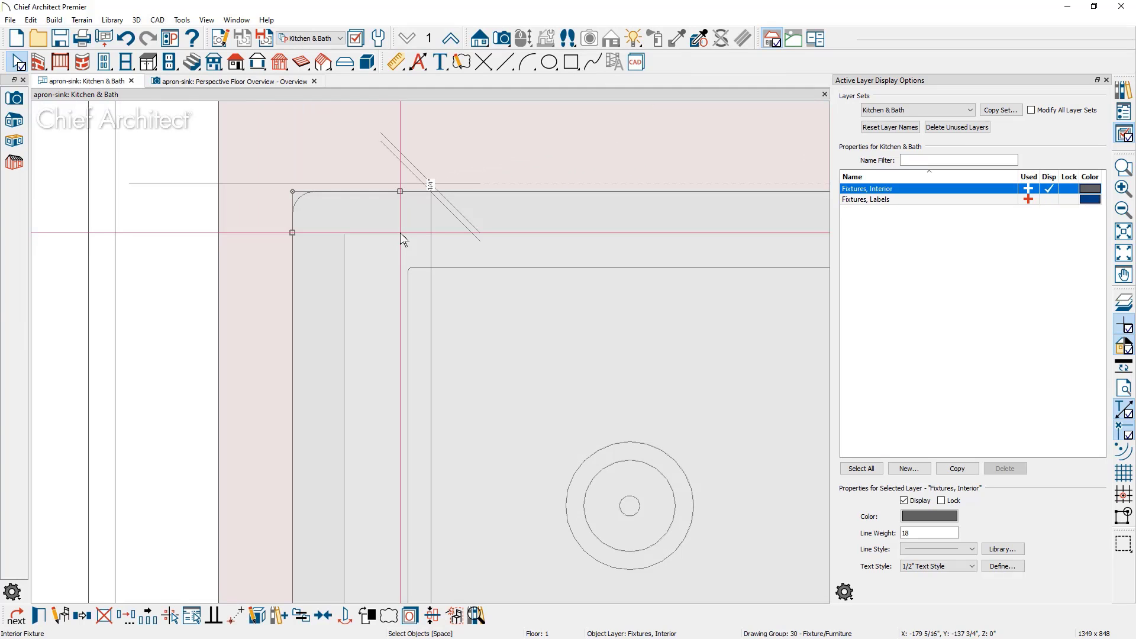
left_click(401, 238)
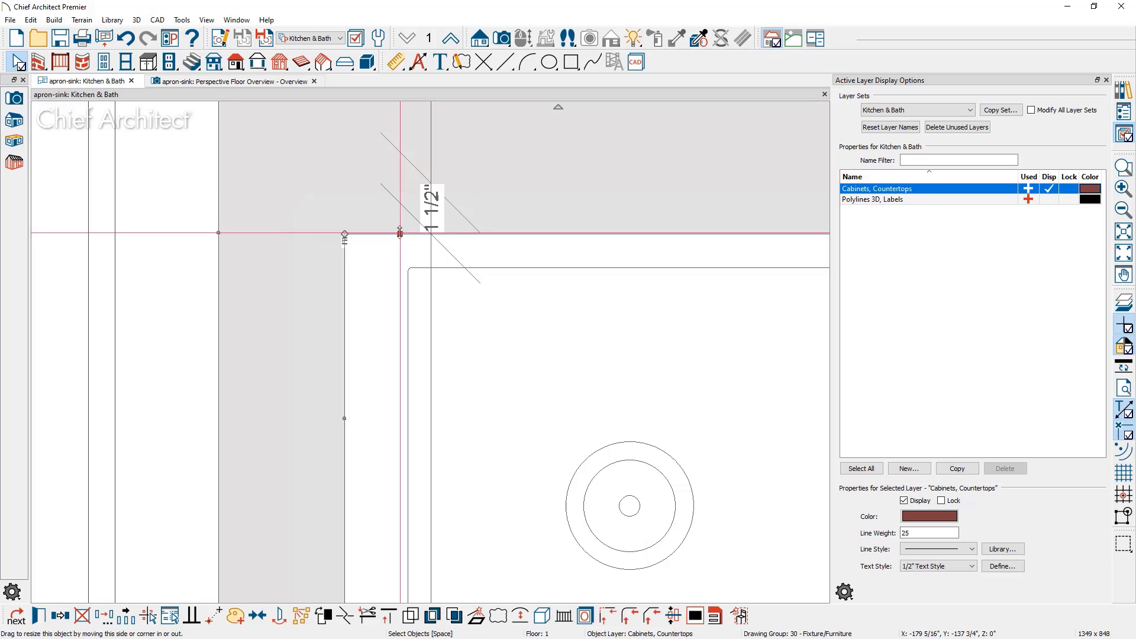
left_click_drag(400, 233, 397, 248)
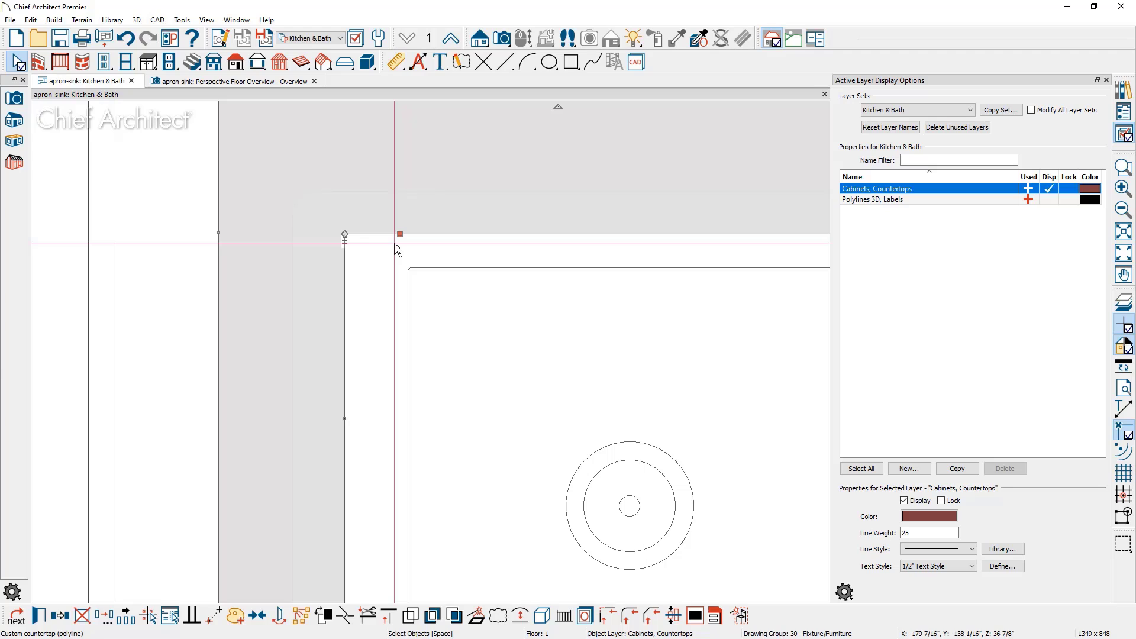
left_click(631, 618)
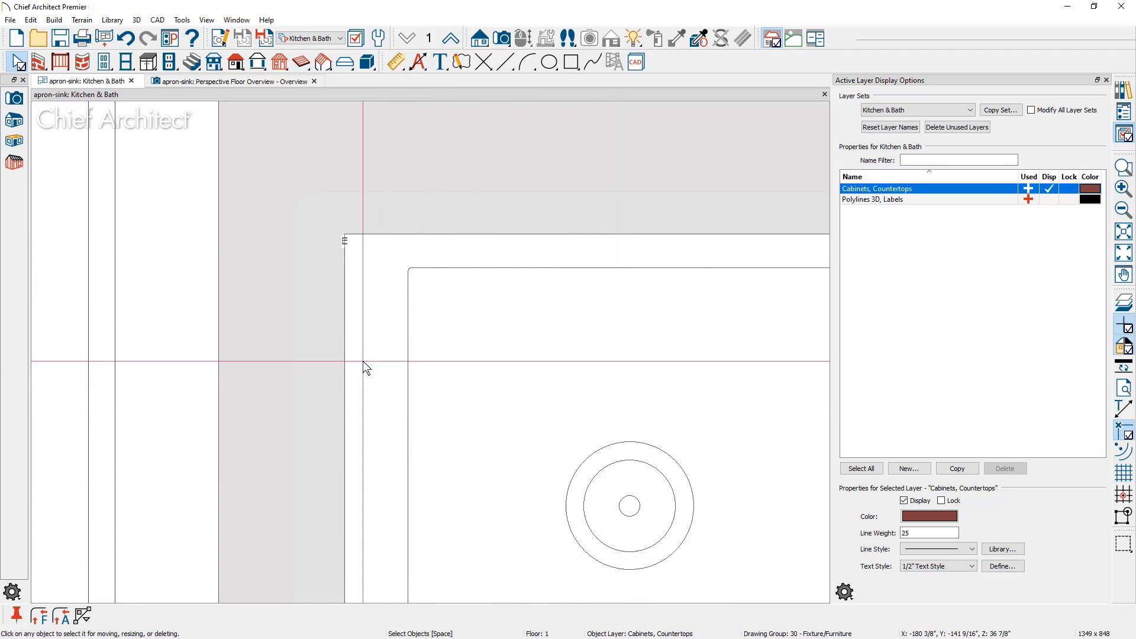
left_click(346, 356)
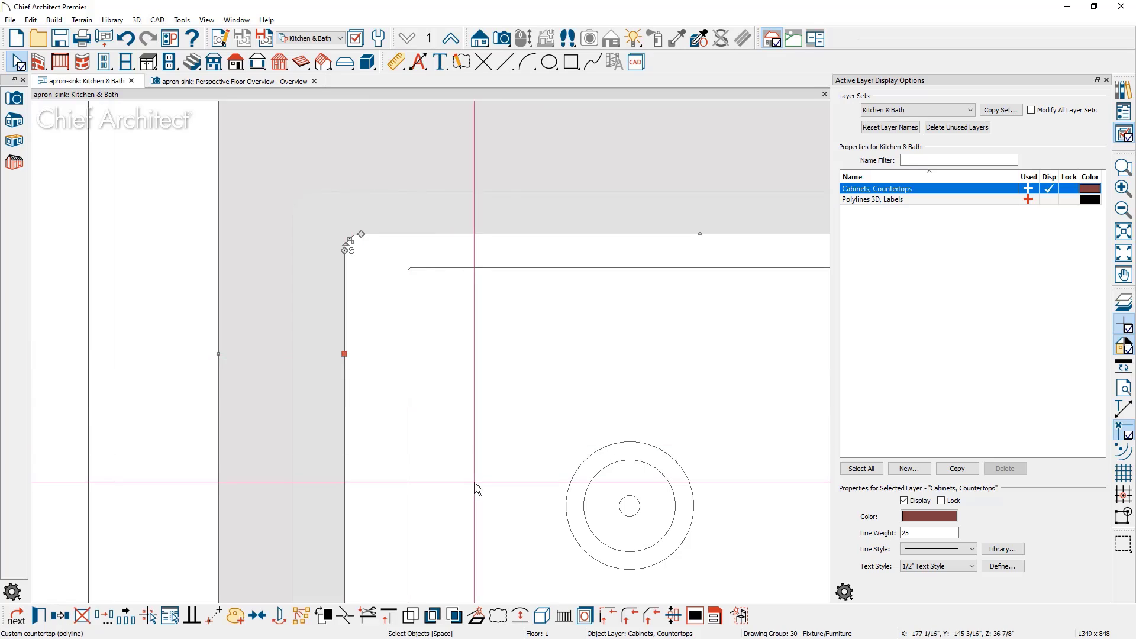
- Fillet the countertop cutout's other back corner, at the end away from the sink drain
scroll(495, 310, "down", 5)
middle_click_drag(508, 465, 495, 121)
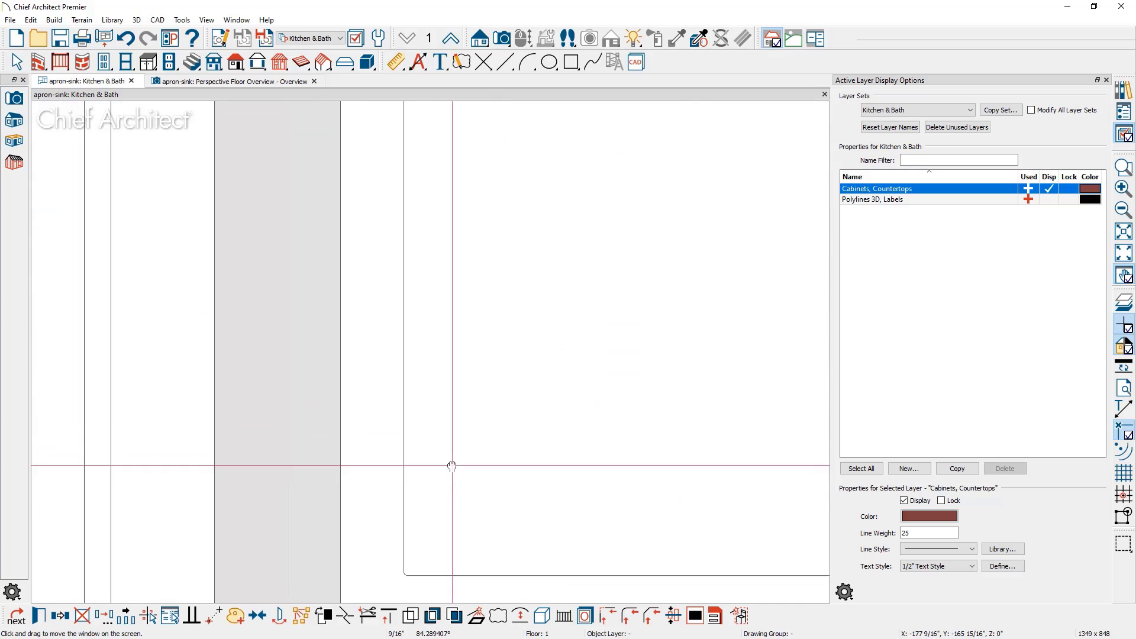
mouse_move(451, 462)
middle_mouse_down()
mouse_move(456, 122)
mouse_move(460, 150)
middle_mouse_up()
scroll(370, 239, "up", 2)
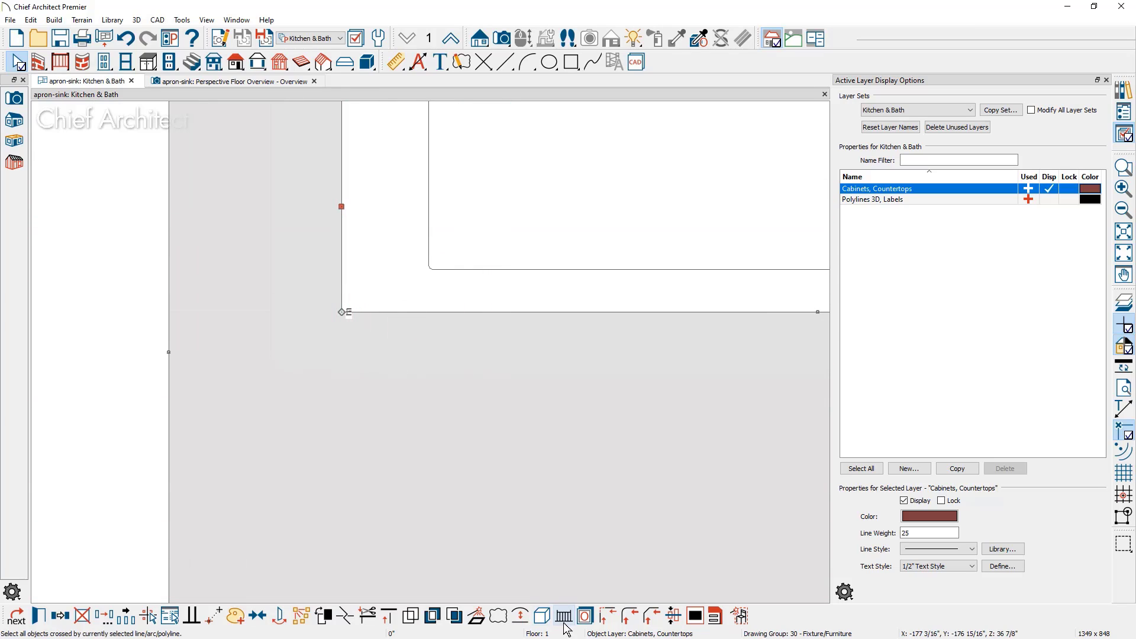
left_click(627, 617)
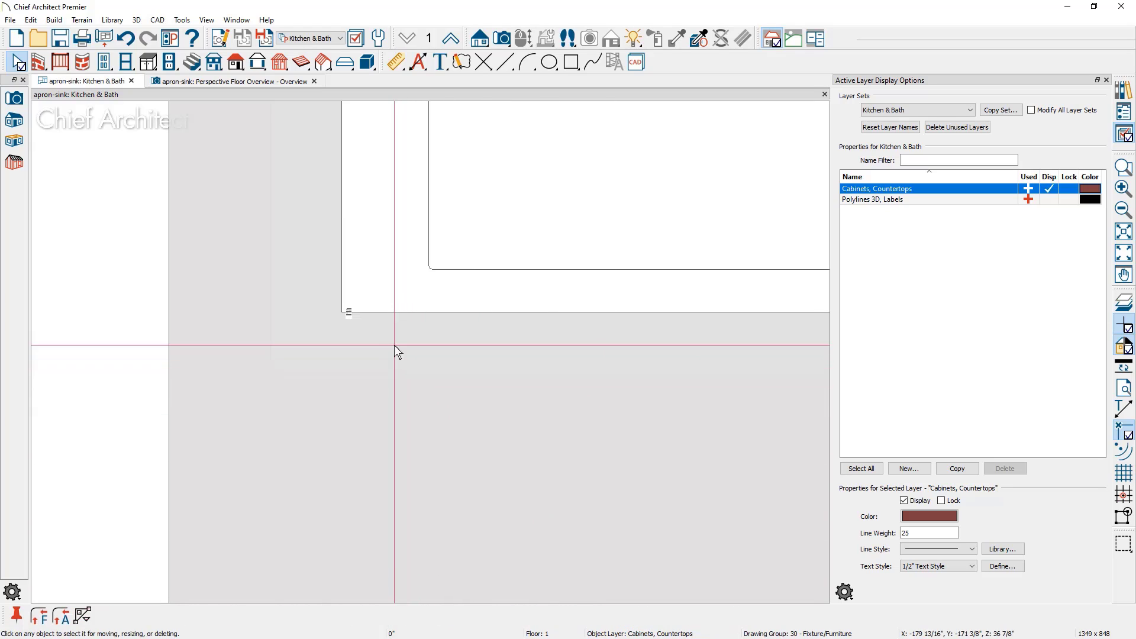
left_click(403, 314)
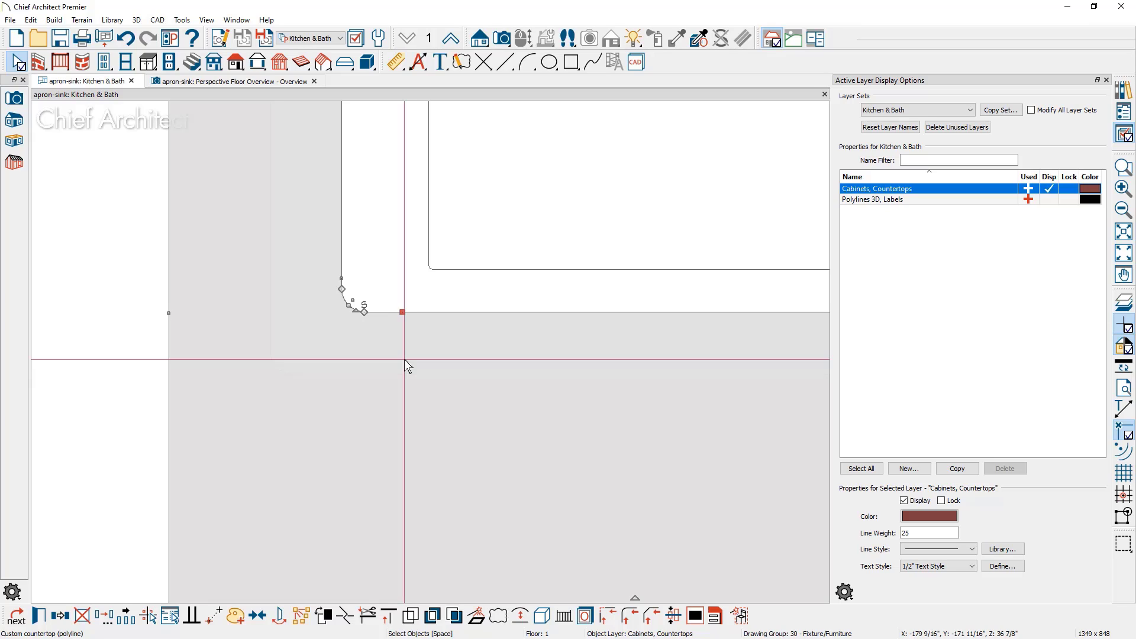
- Try joining the back and side edges of the cutout across the last filleted corner, and undo the join
left_click(603, 619)
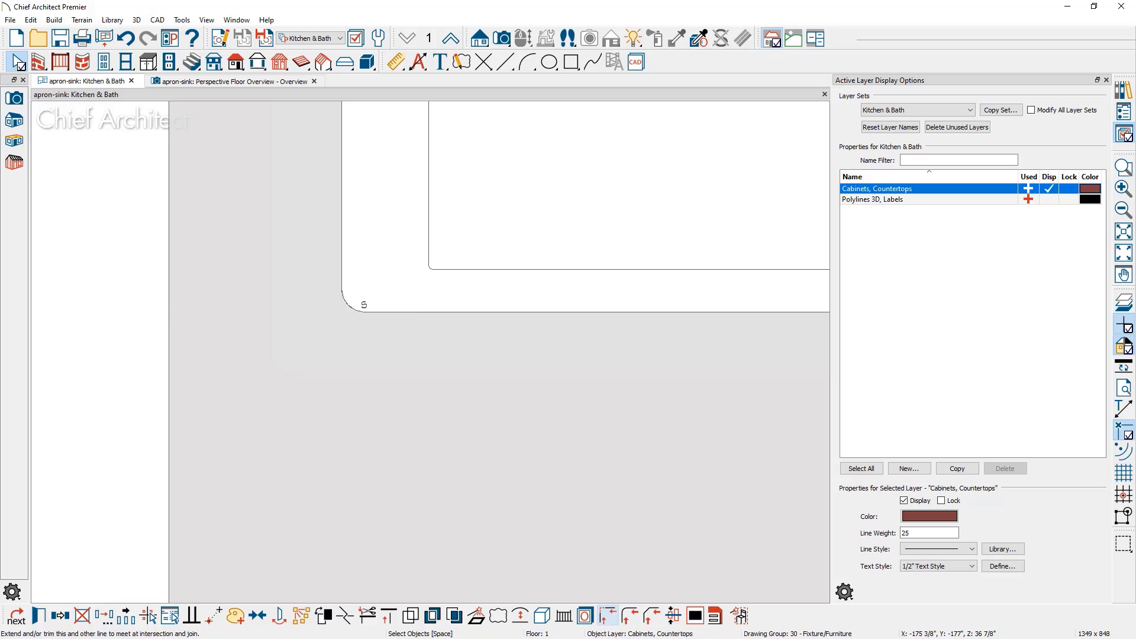
left_click(340, 253)
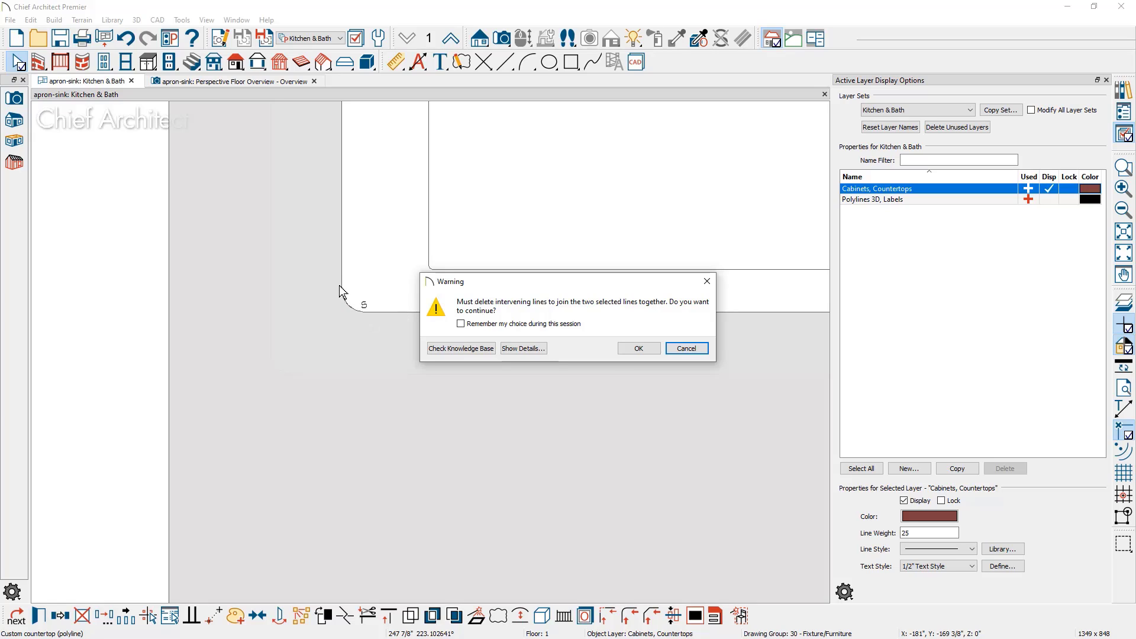
left_click(651, 347)
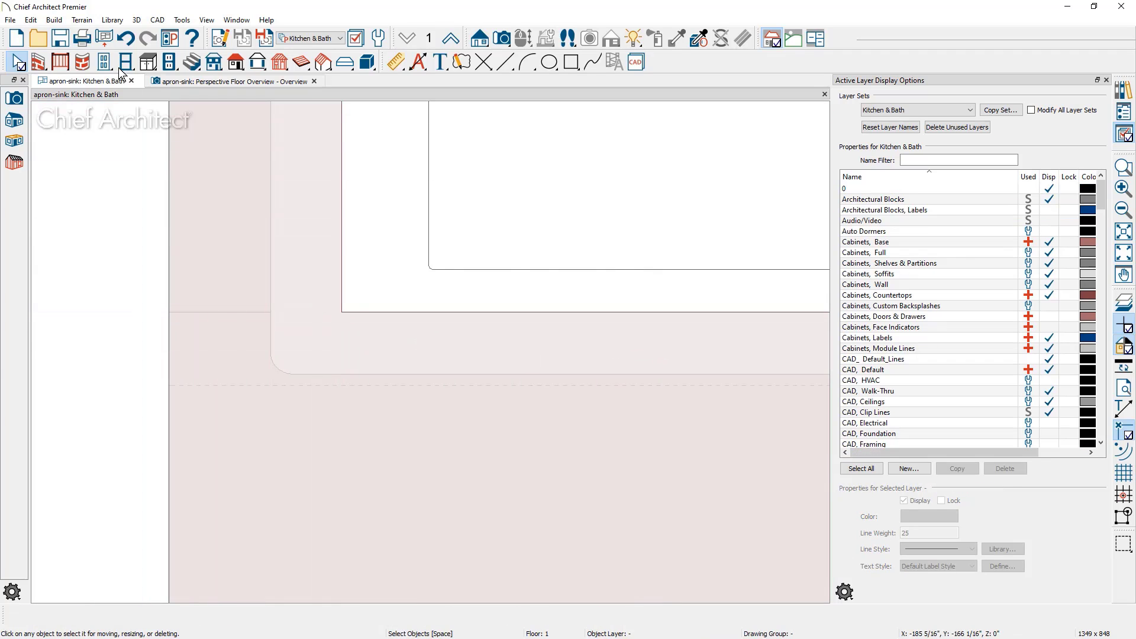
left_click(127, 43)
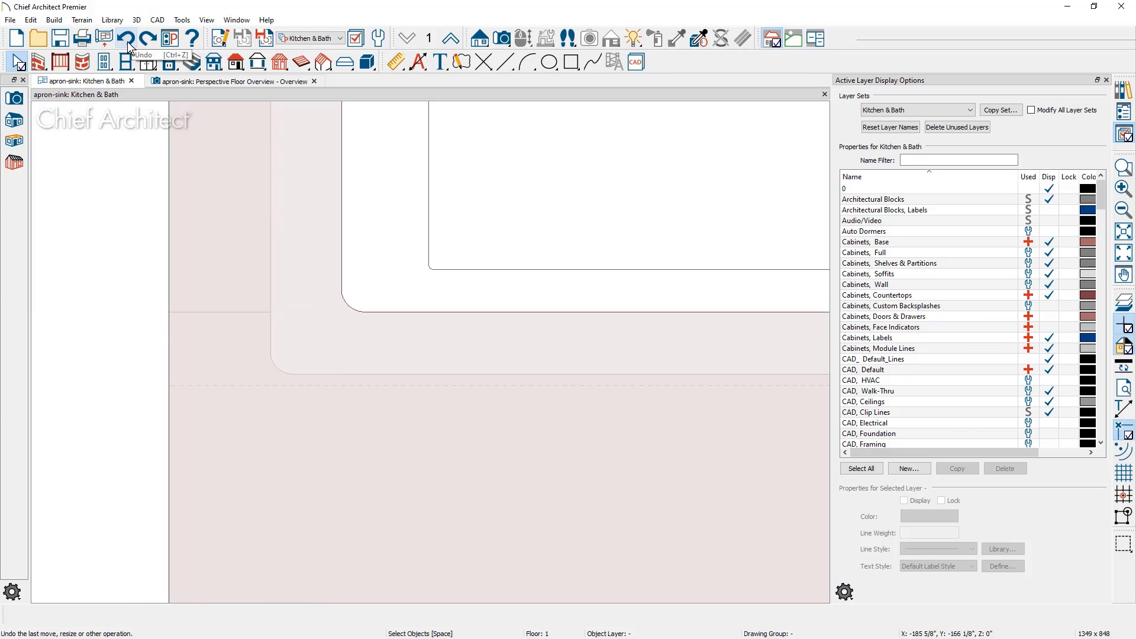
- In the Perspective Floor Overview, remove the sink base cabinet's own countertop and set the cabinet height to 34.5 inches
left_click(195, 84)
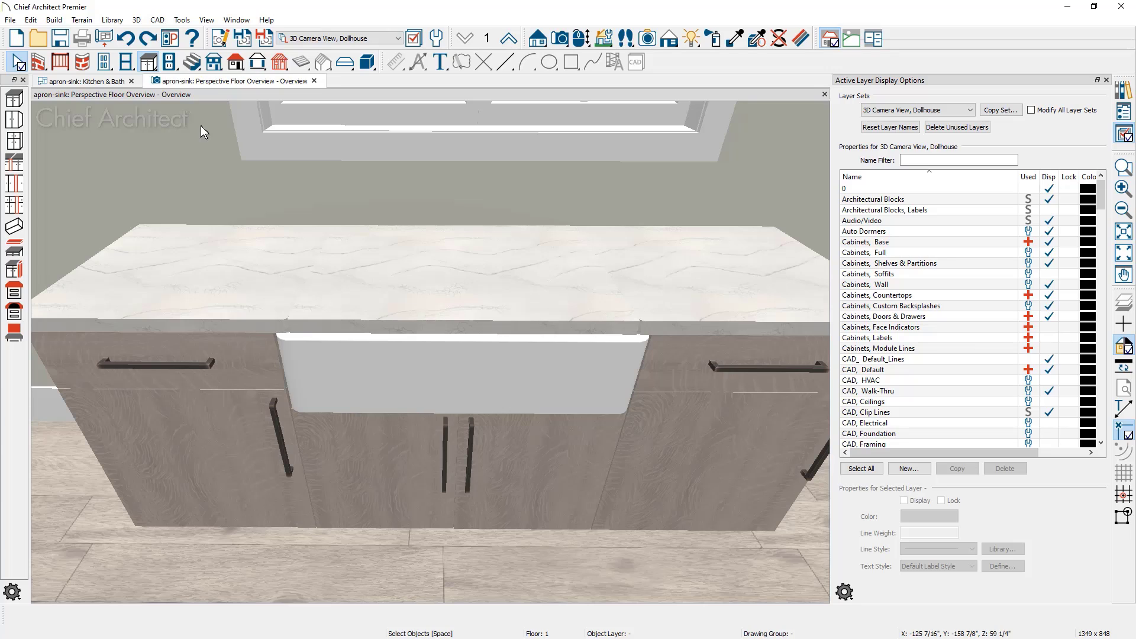
left_click(395, 453)
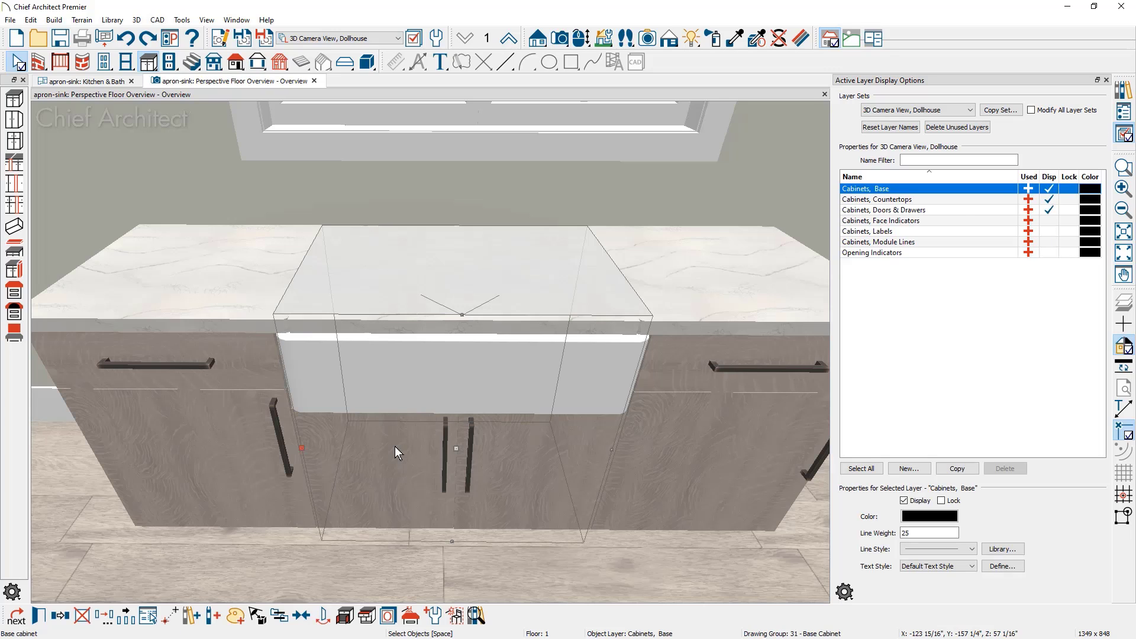
double_click(395, 447)
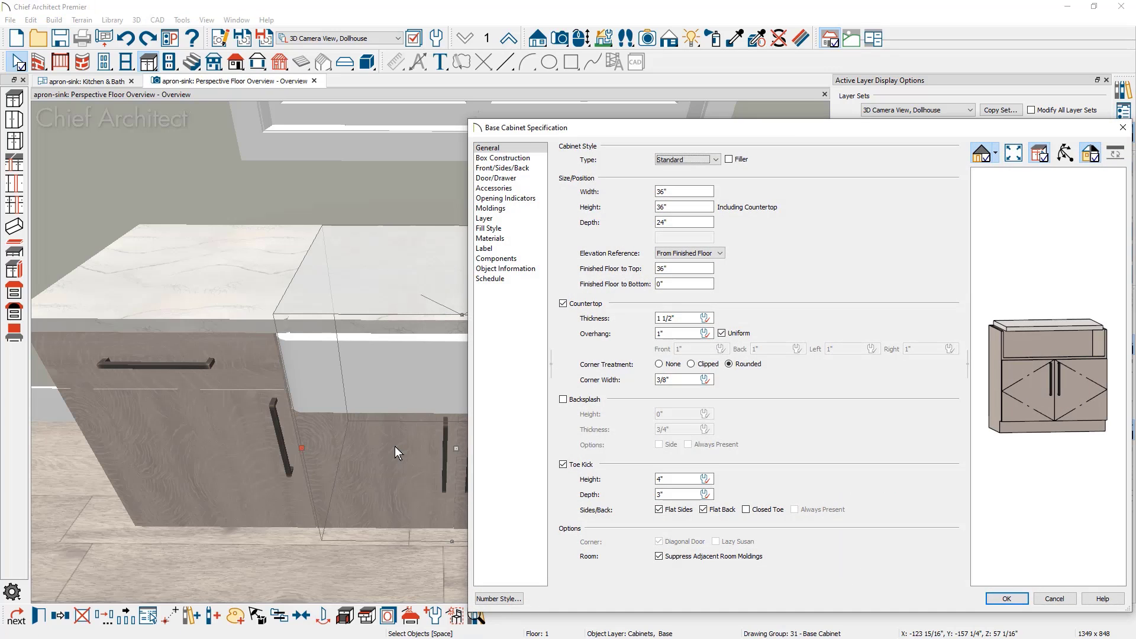
left_click(563, 303)
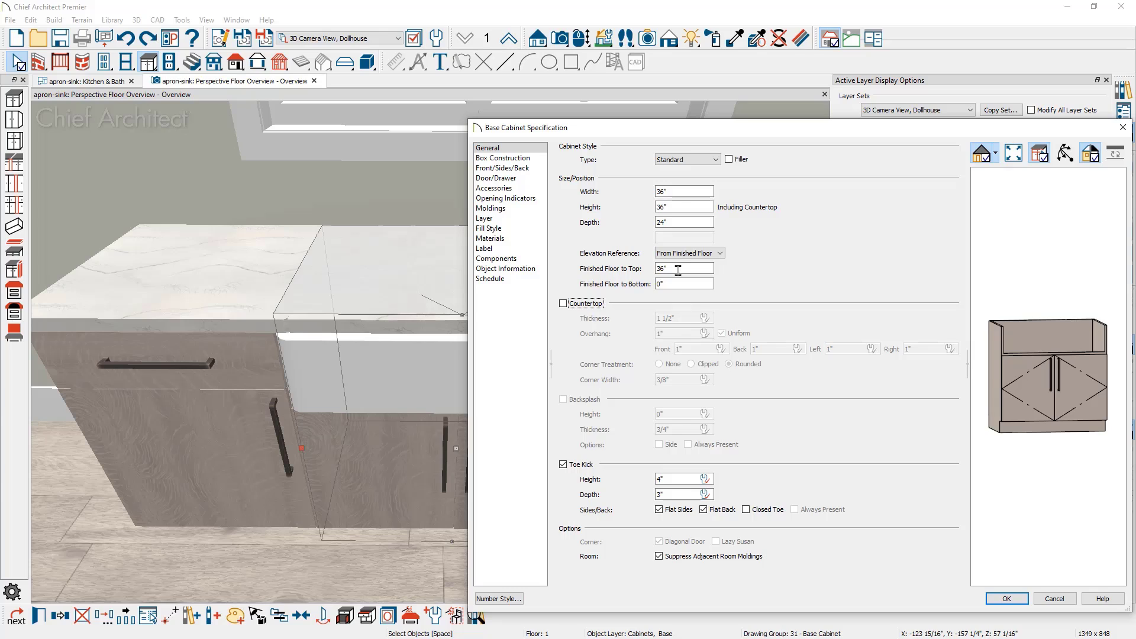
double_click(679, 207)
type("34.5")
key("Tab")
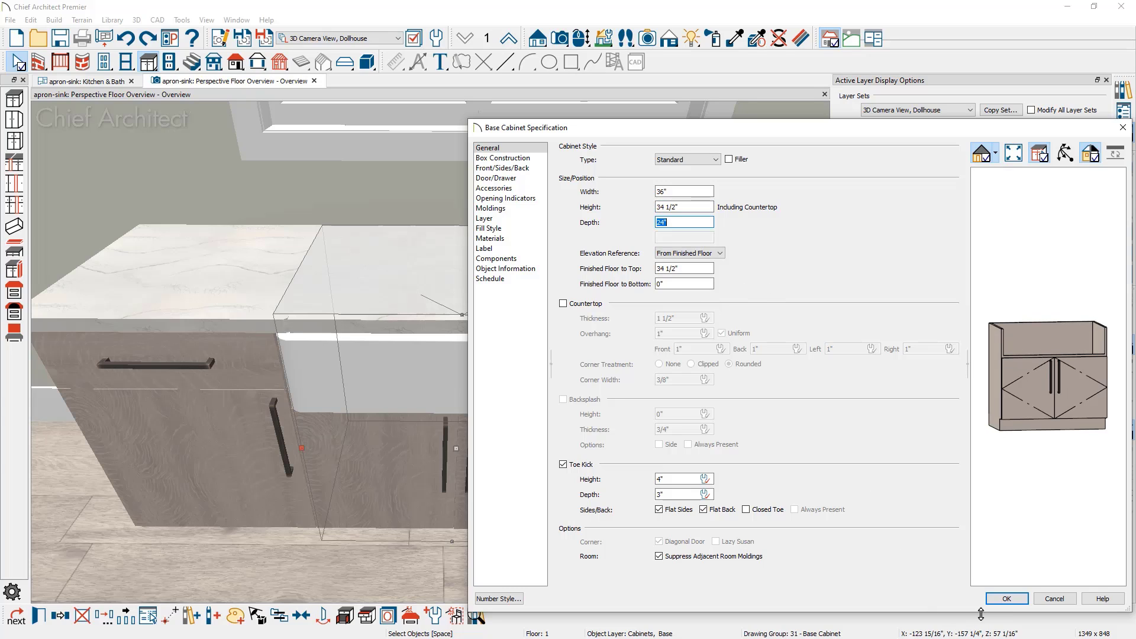
left_click(1002, 599)
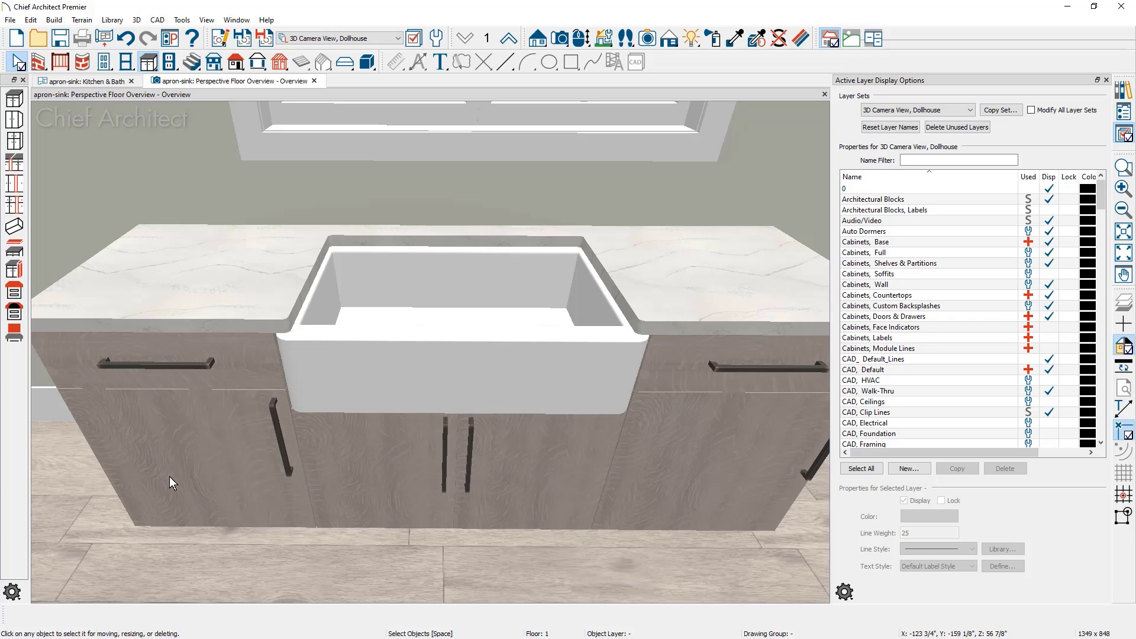
- Select the free-standing apron sink beside the cabinets and close the Active Layer Display Options
middle_click_drag(169, 477, 766, 457)
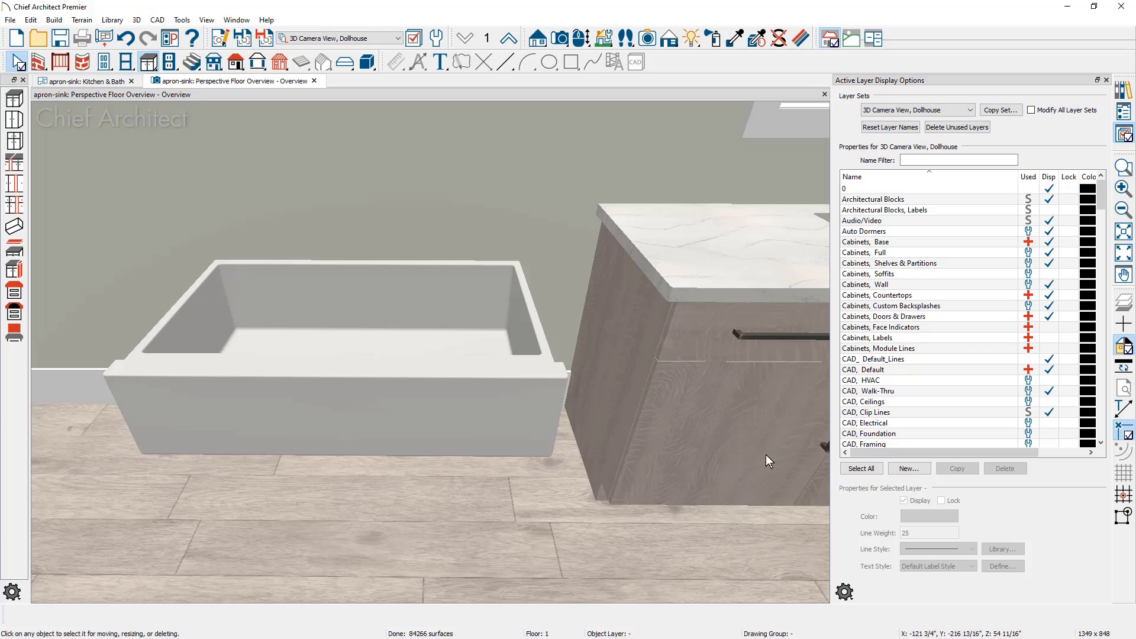
left_click(532, 442)
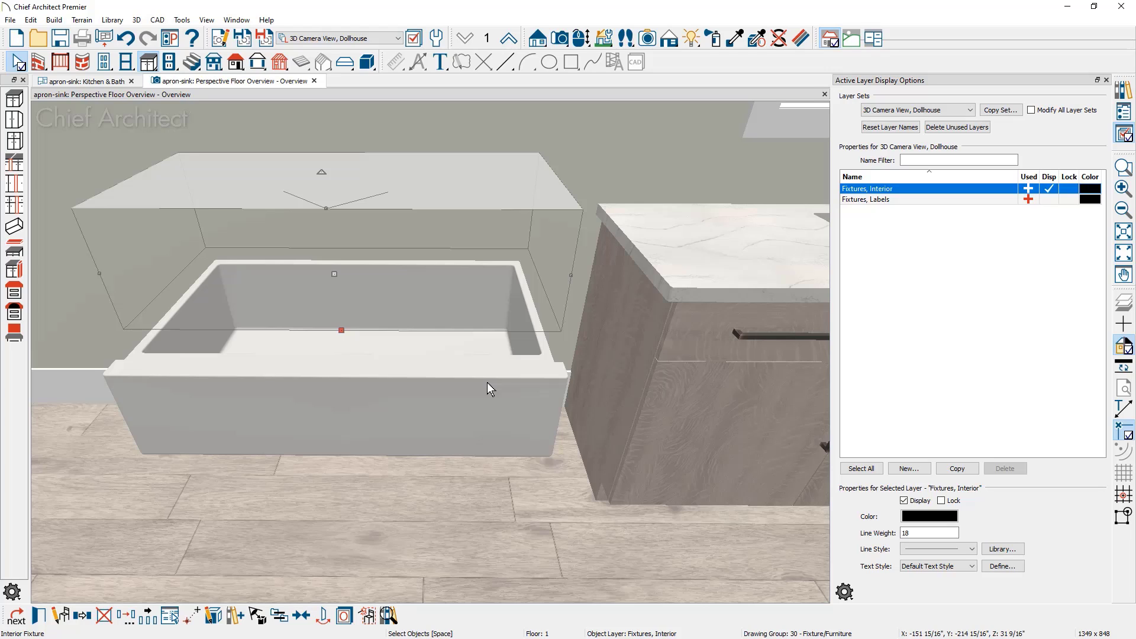
scroll(445, 364, "down", 3)
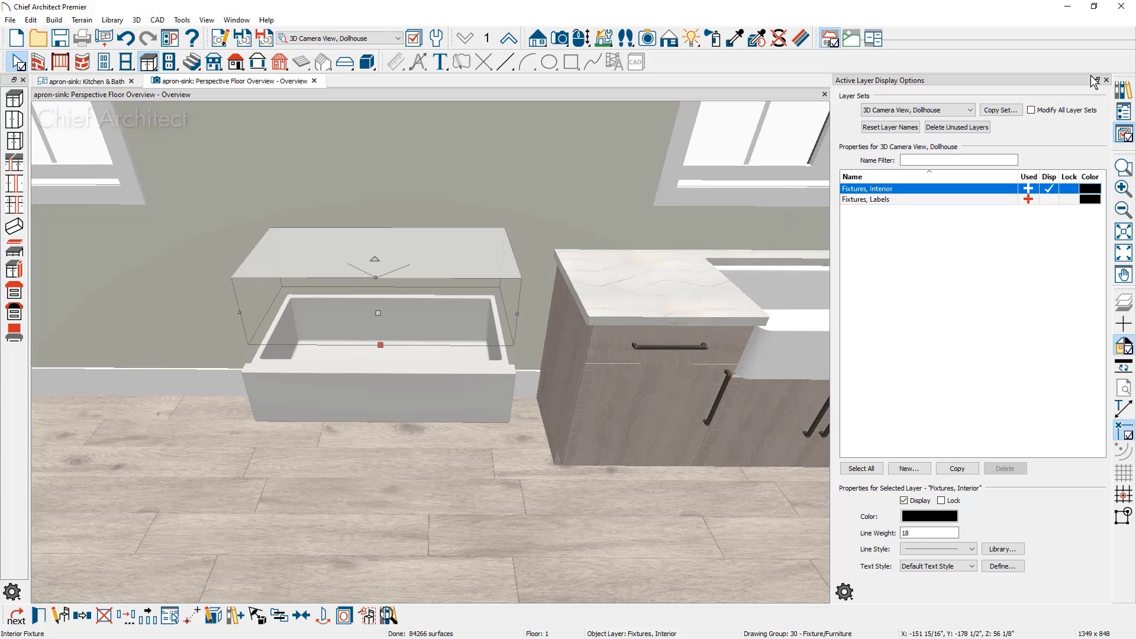
left_click(1106, 79)
left_click(1124, 275)
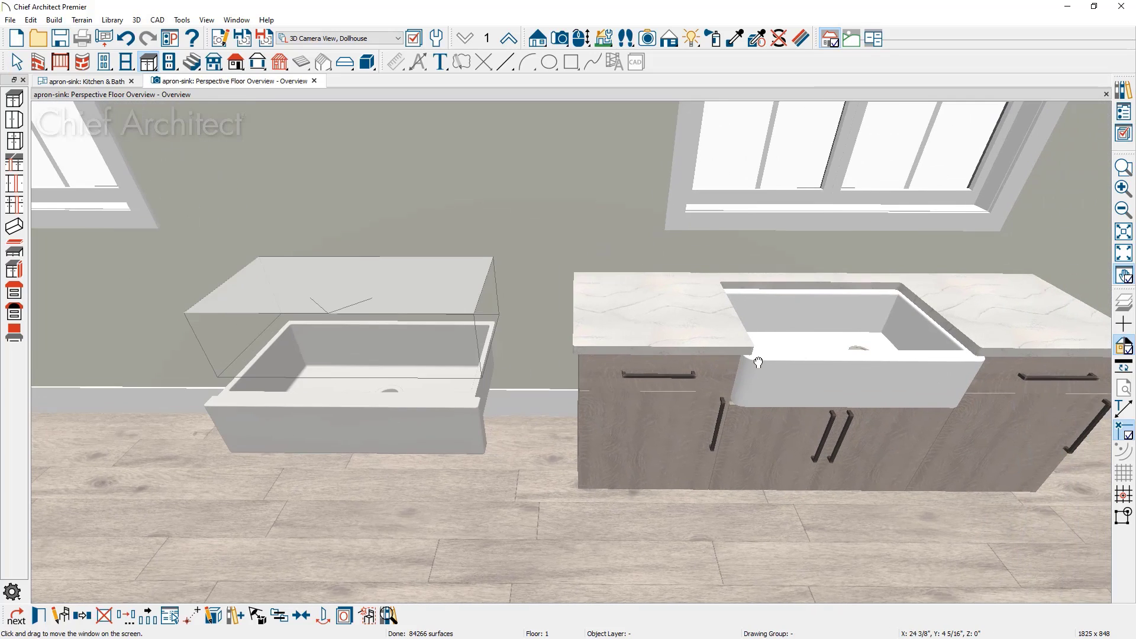
key("space")
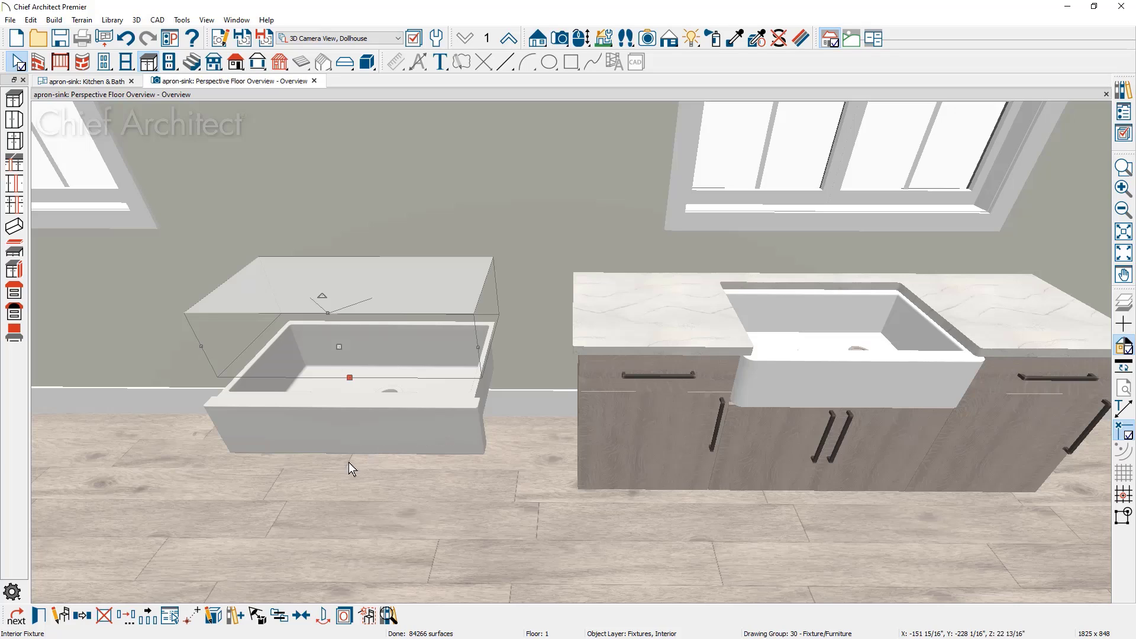
- Set the free-standing sink symbol's Z origin offset to 0 inches
left_click(58, 622)
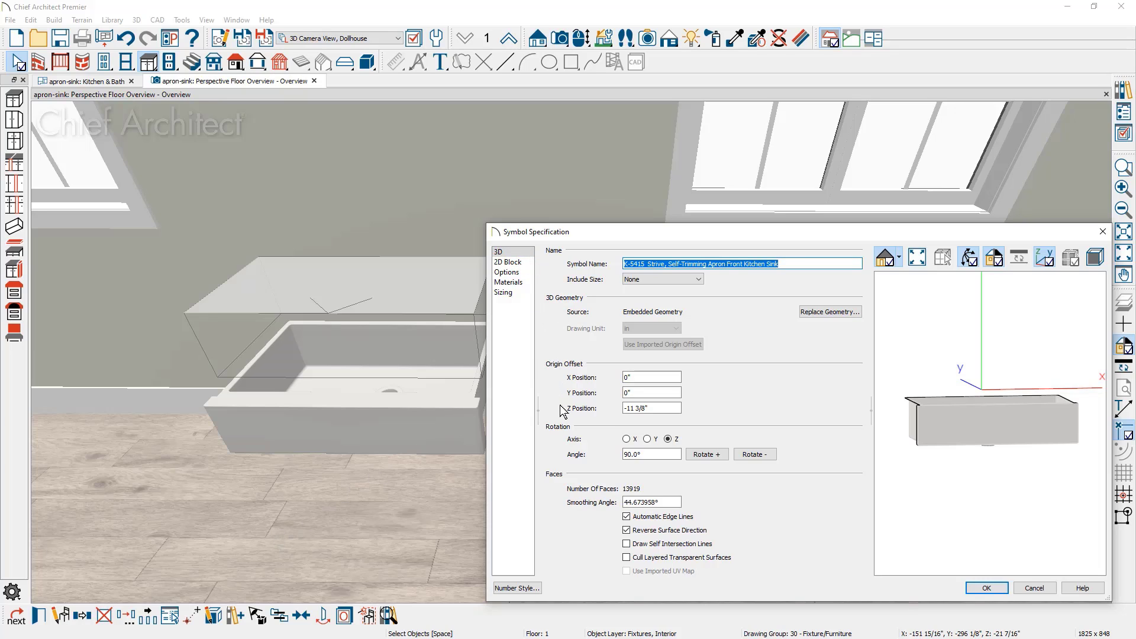
left_click(656, 409)
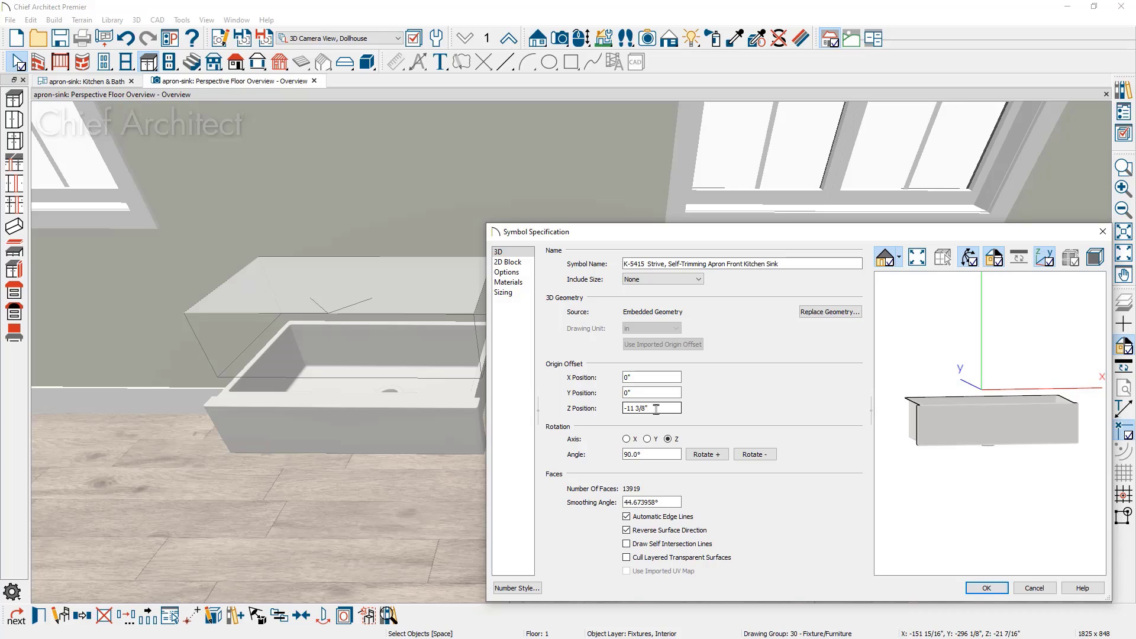
key("BackSpace")
key("BackSpace")
key("BackSpace")
key("BackSpace")
key("BackSpace")
key("BackSpace")
key("BackSpace")
key("BackSpace")
key("Tab")
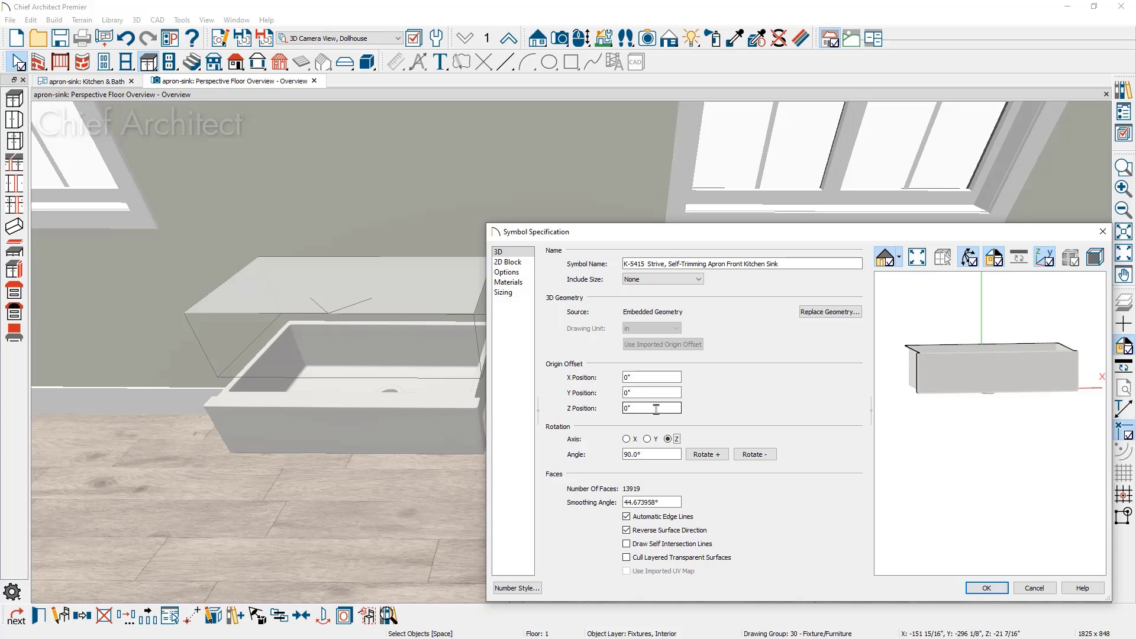
left_click(985, 587)
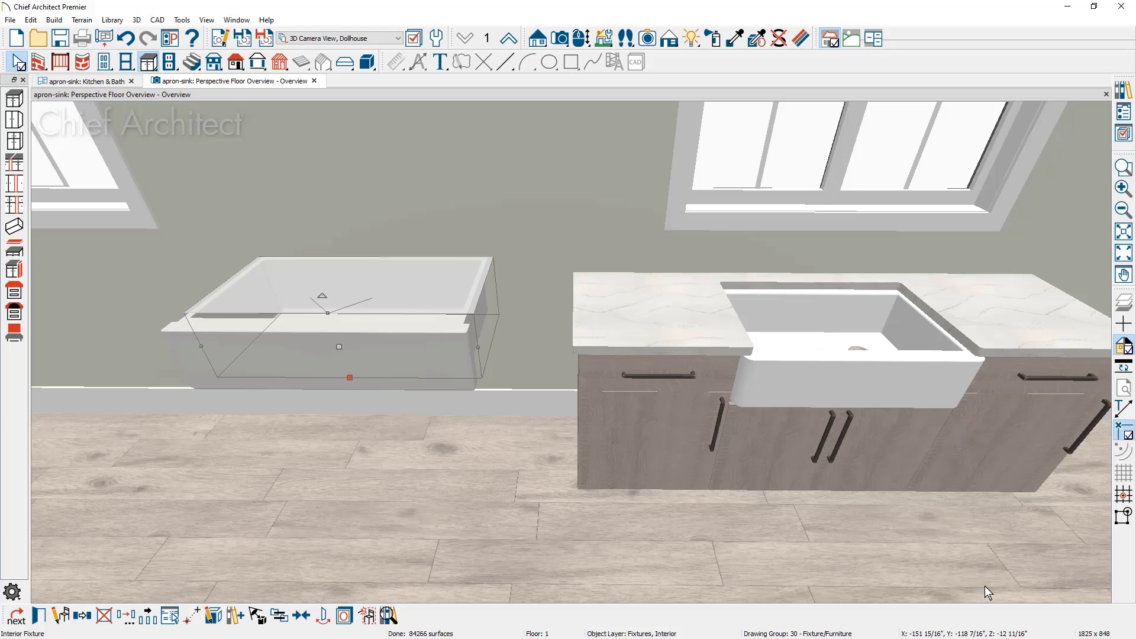
- Set the free-standing sink's finished floor to top height to 34.5 inches
key("ctrl+e")
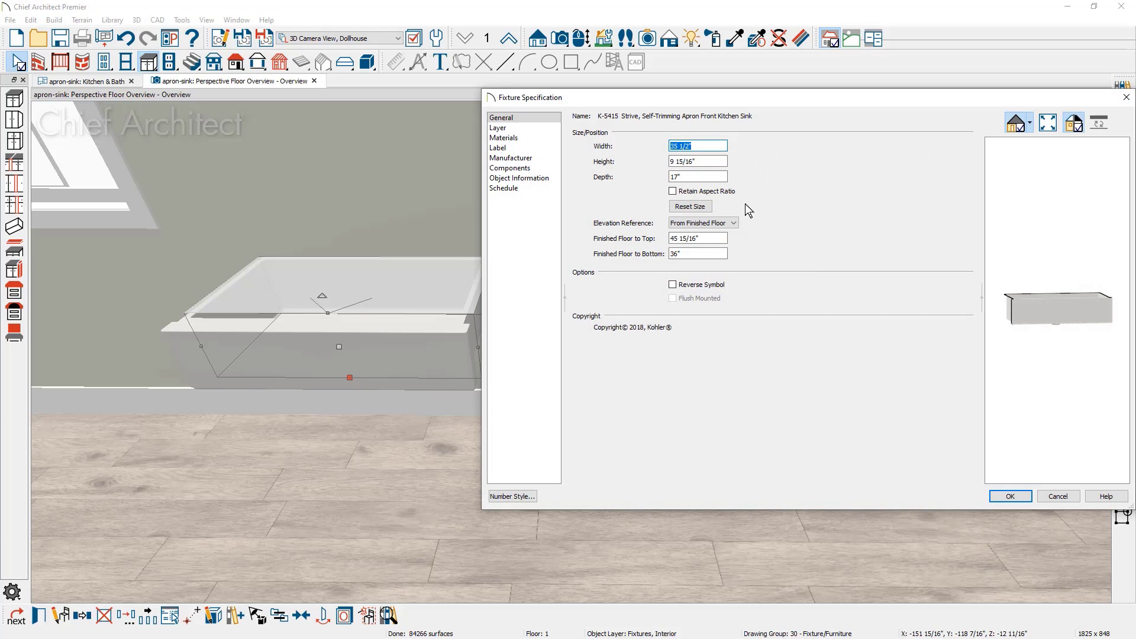
left_click(700, 253)
left_click_drag(705, 238, 656, 244)
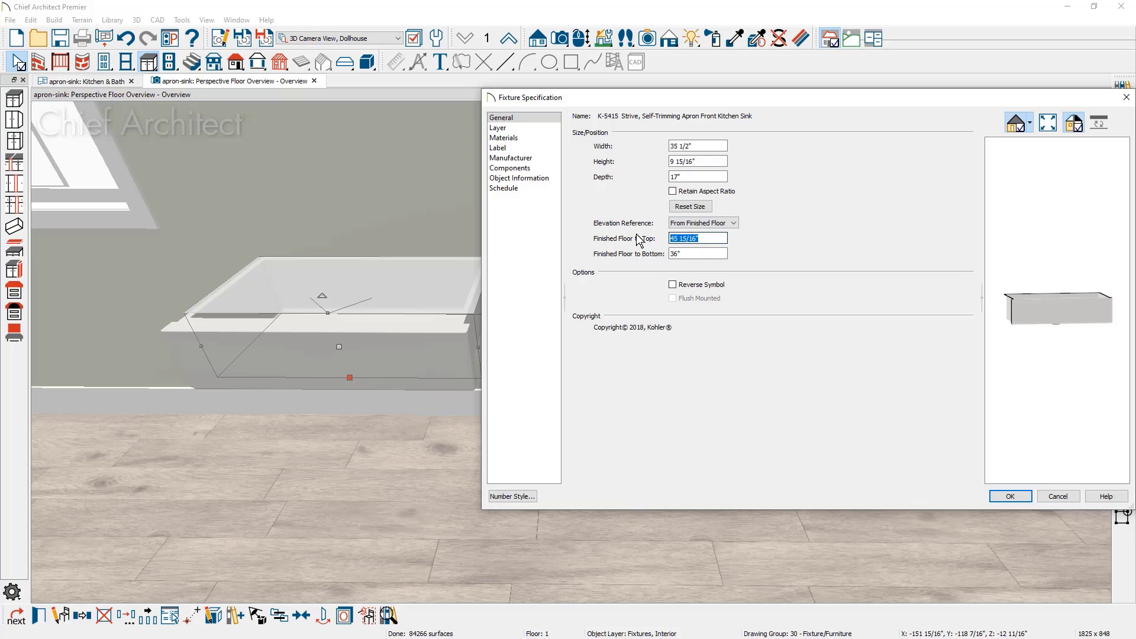
type("34.5")
key("Tab")
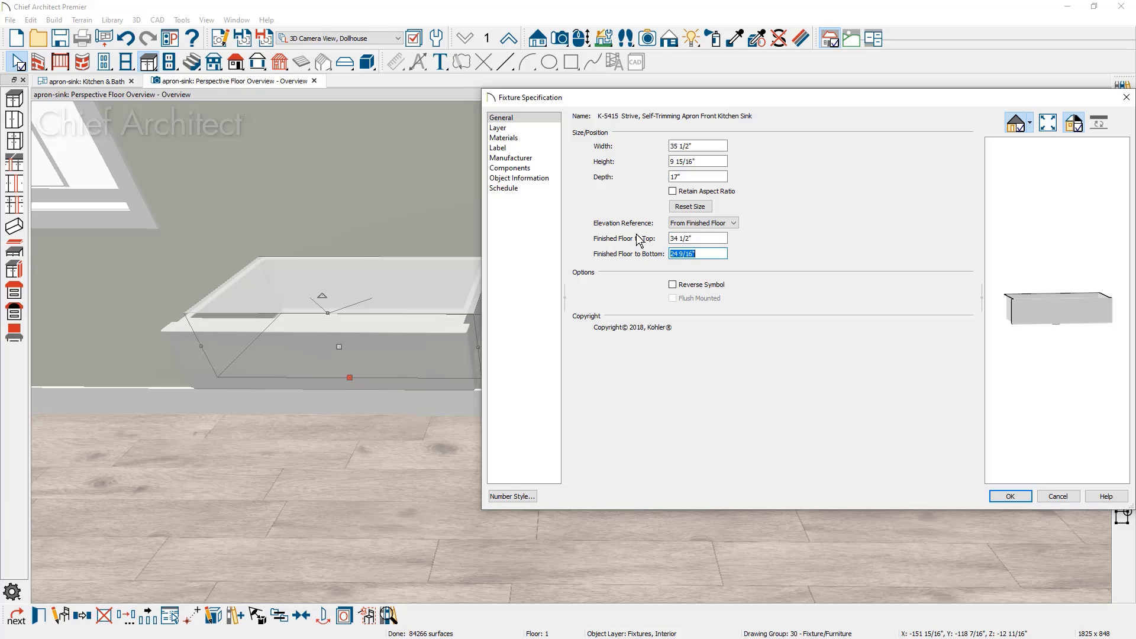
left_click(1007, 500)
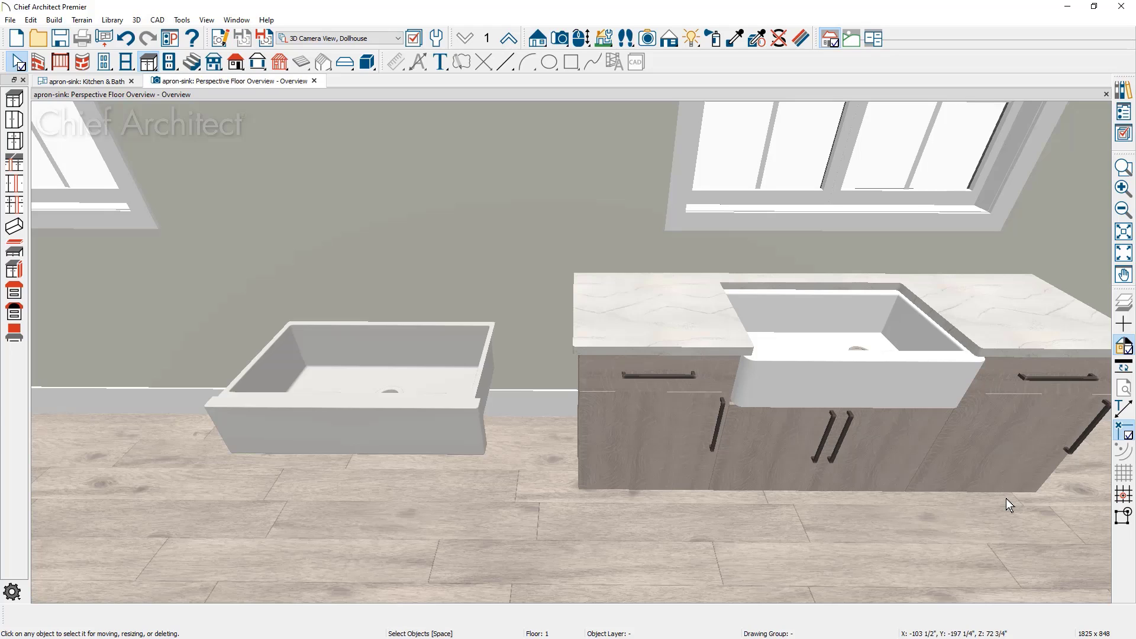
- Delete the free-standing sink beside the cabinets
left_click(416, 442)
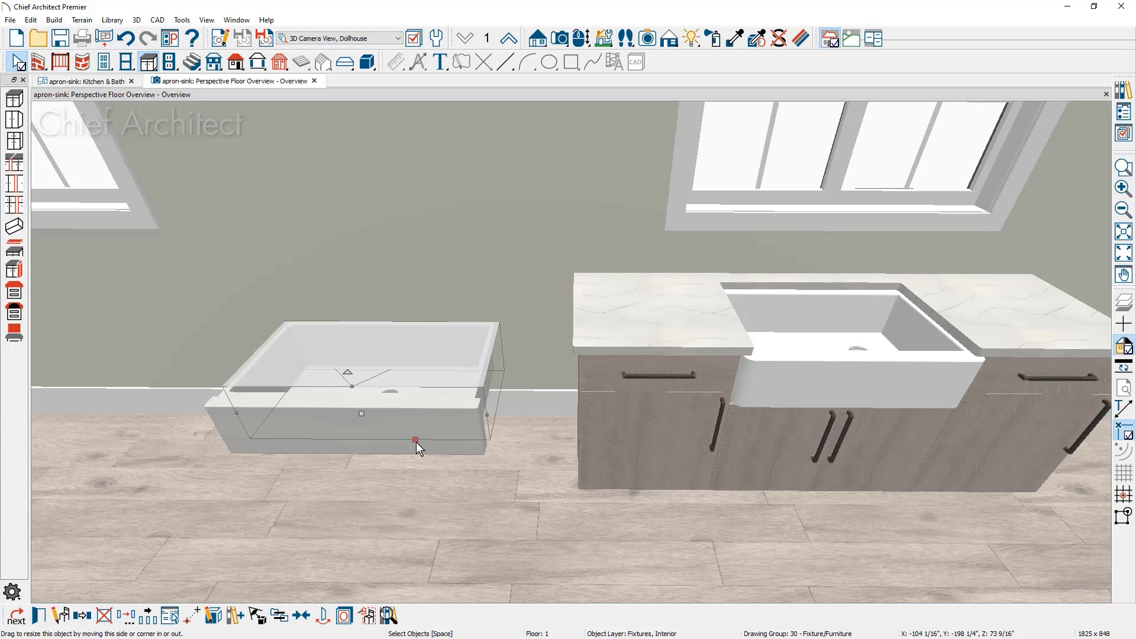
key("Delete")
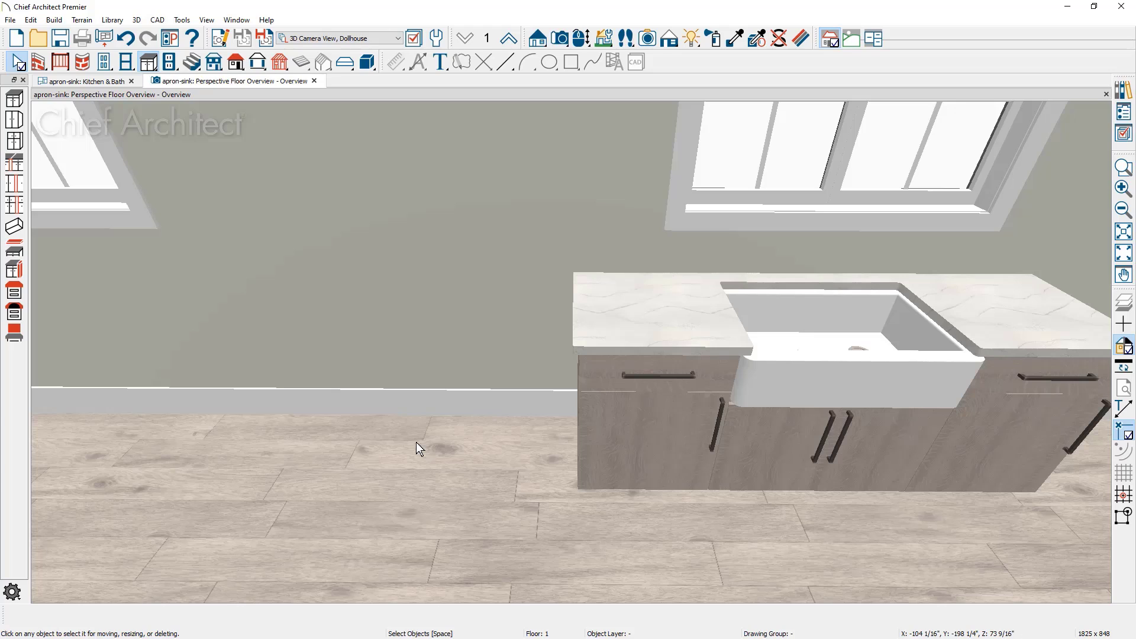
- Copy the apron sink base cabinet and paste the copy in the empty floor space beside the cabinet run
left_click(758, 451)
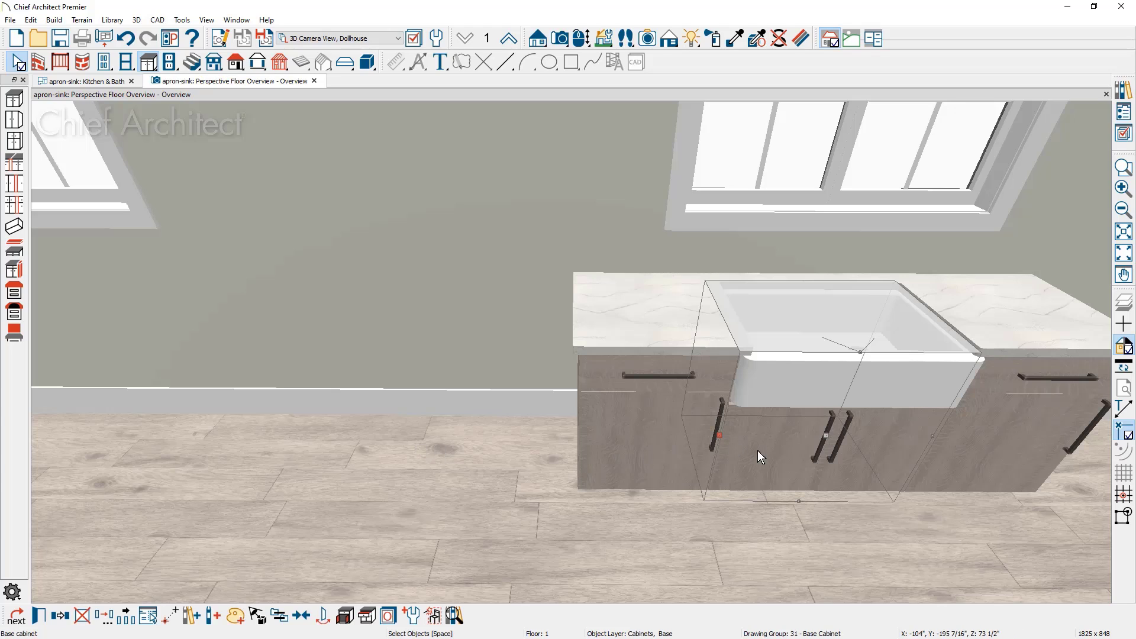
key("ctrl+v")
left_click(341, 423)
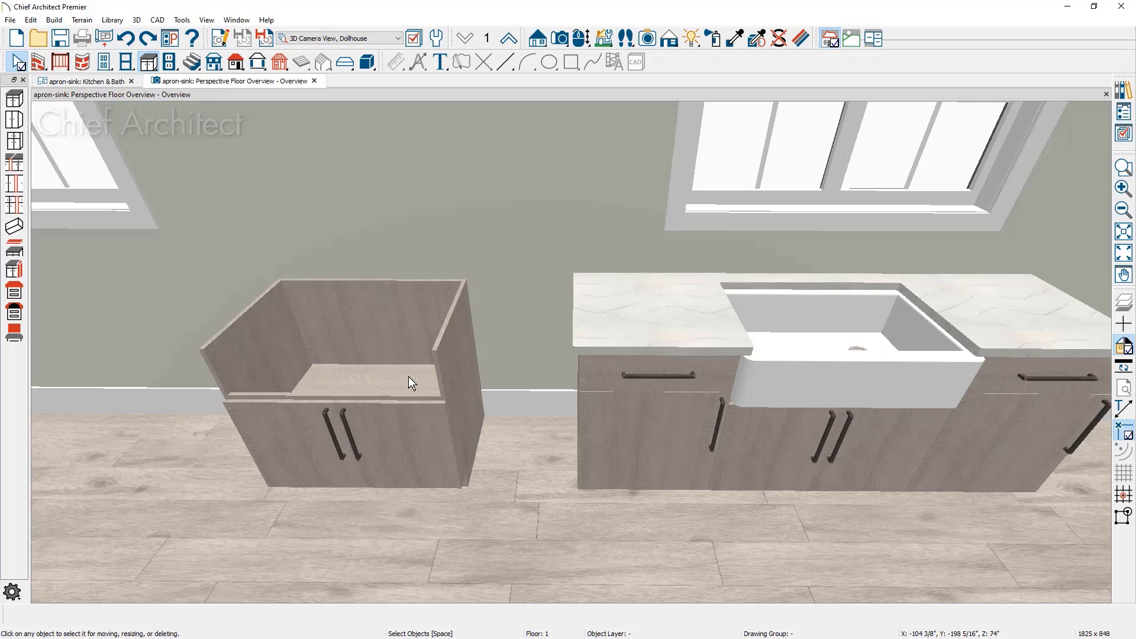
- Add a 1/4-inch horizontal separation directly below the opening in the copied cabinet's front face items
double_click(413, 415)
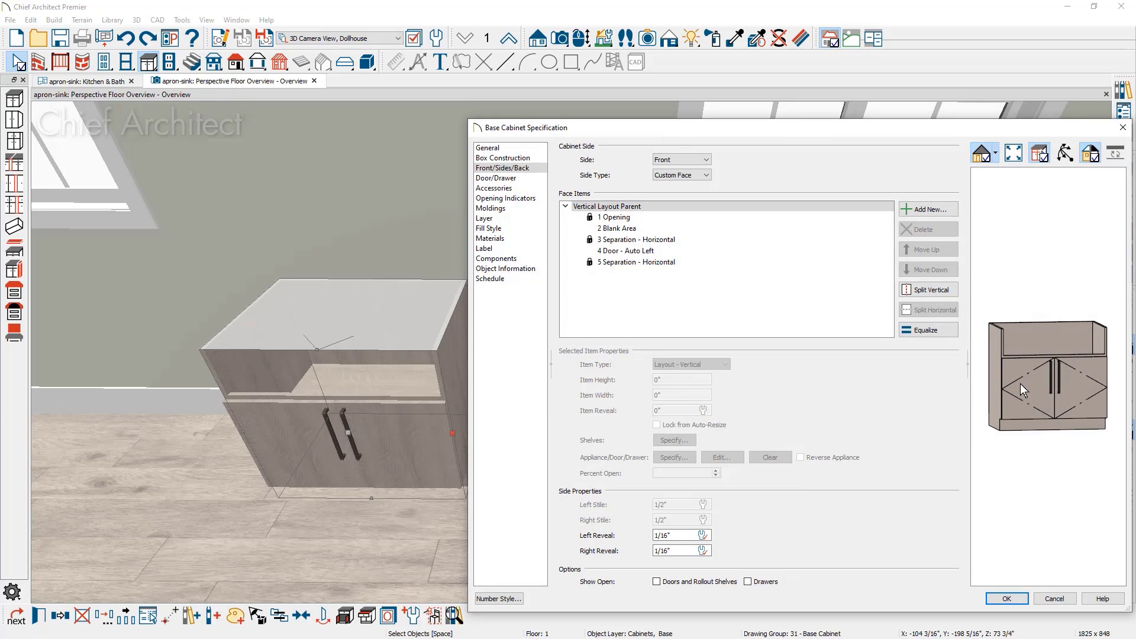
left_click(1020, 384)
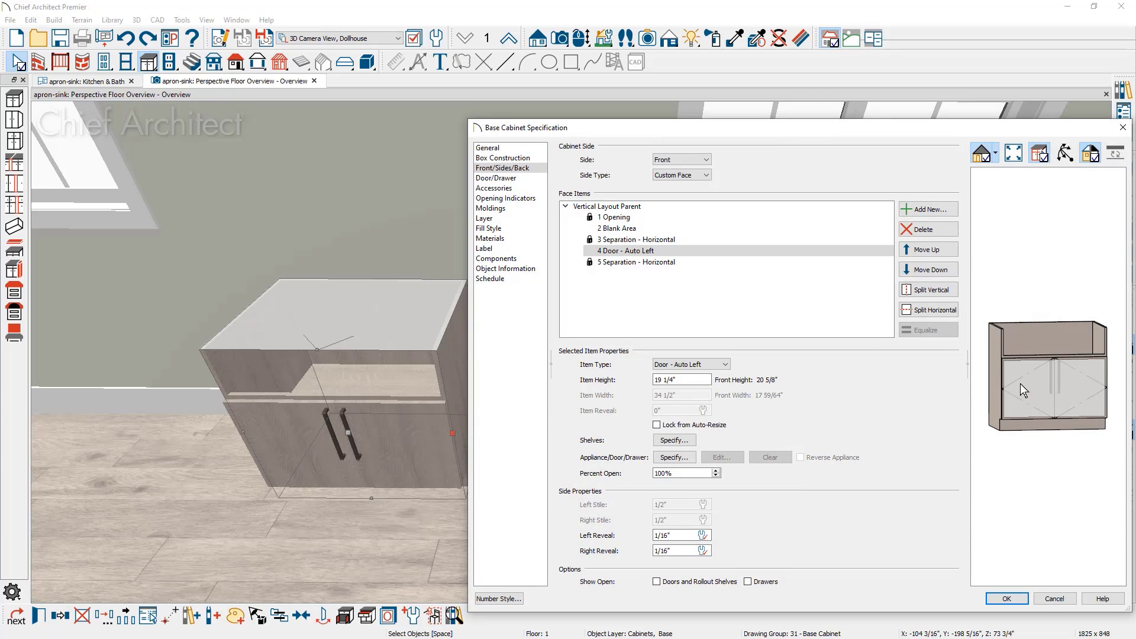
left_click(644, 219)
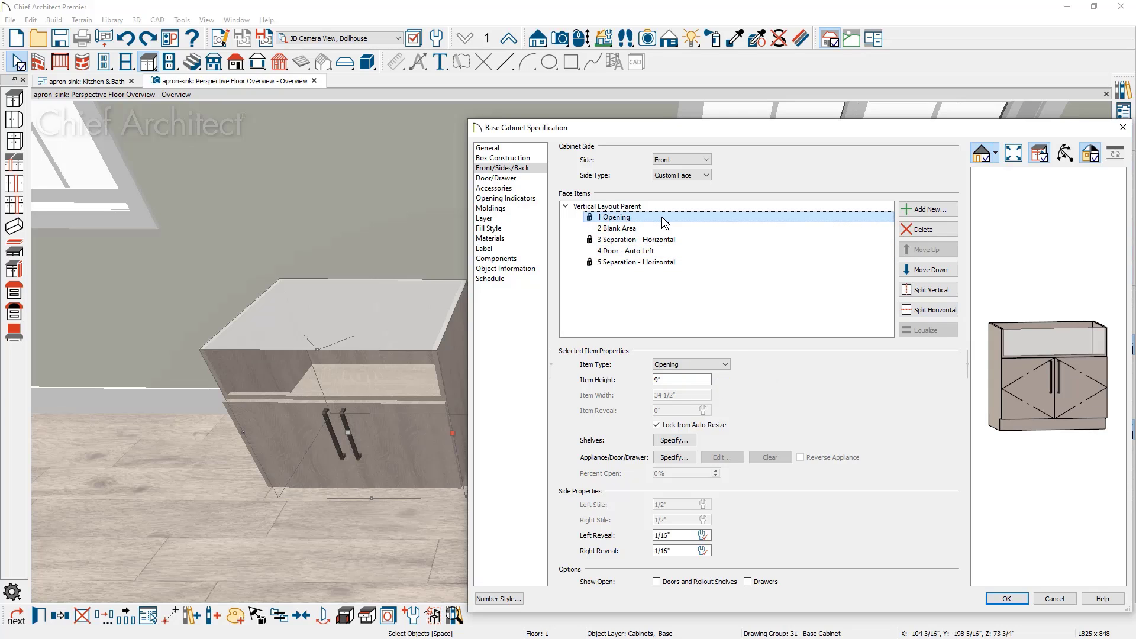
left_click(947, 210)
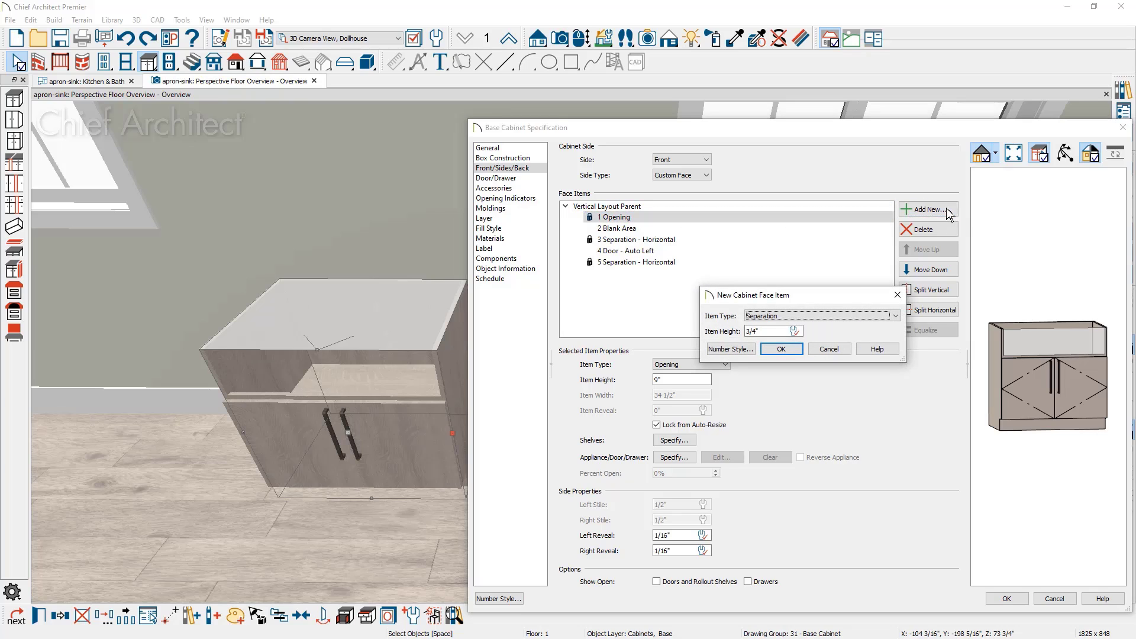
left_click(746, 331)
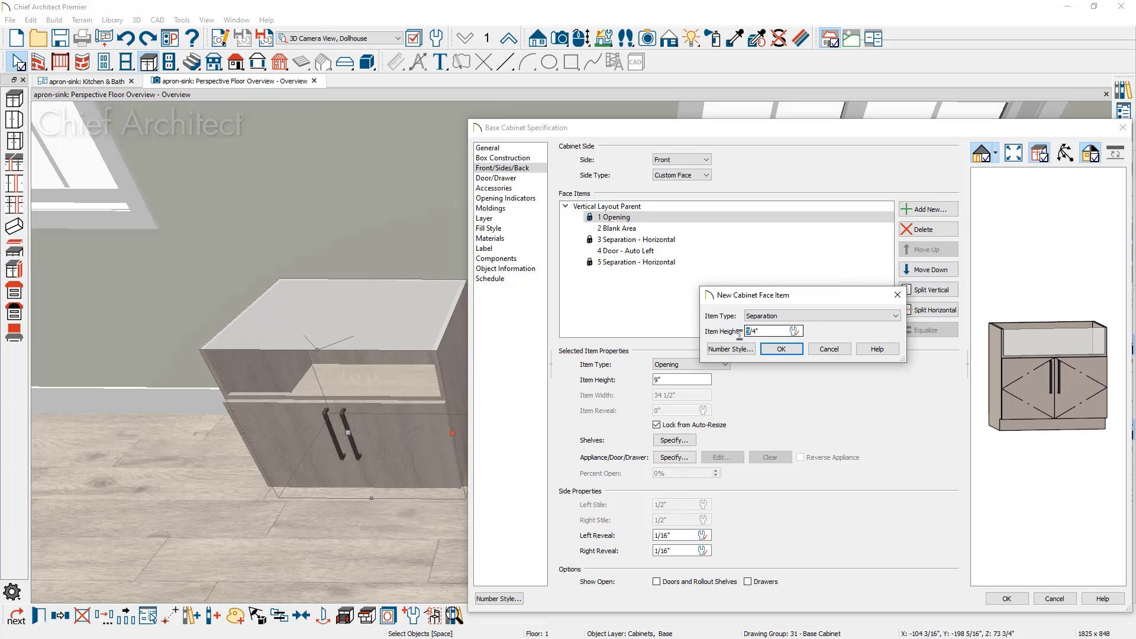
type("1")
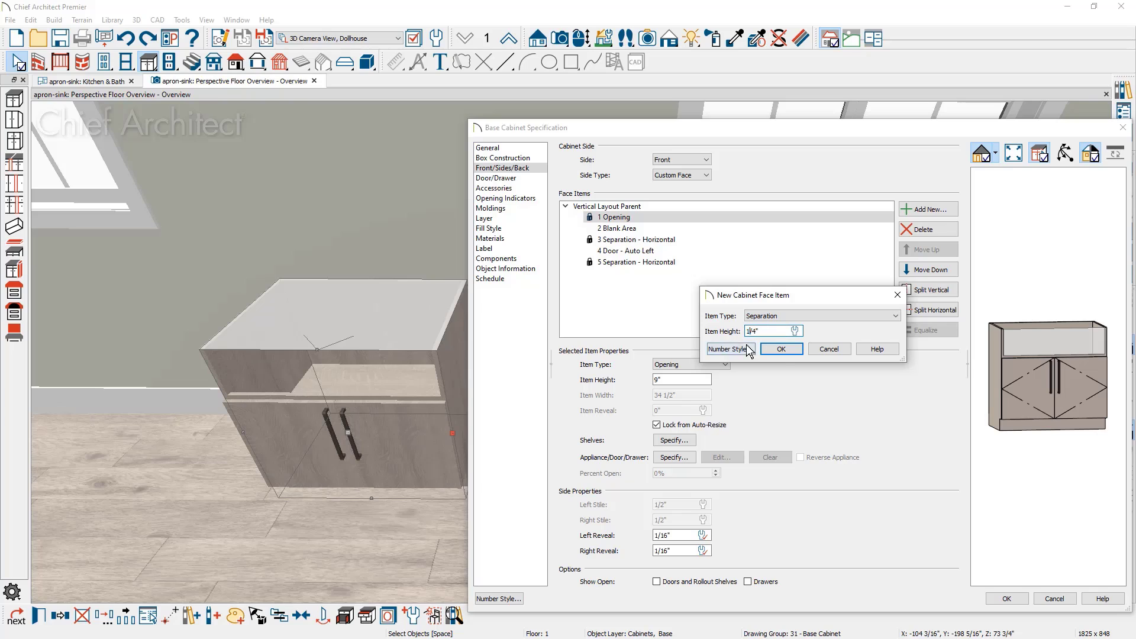
left_click(781, 349)
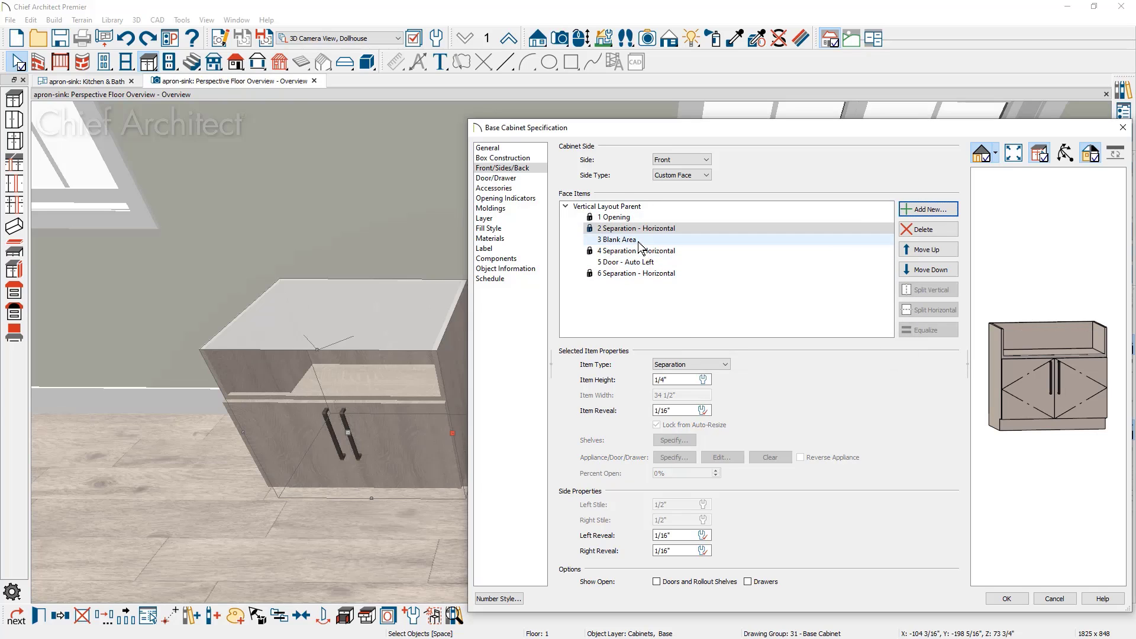
- Set the height of the copied cabinet's blank area to 1/2 inch and apply the specification
left_click(638, 243)
left_click(661, 380)
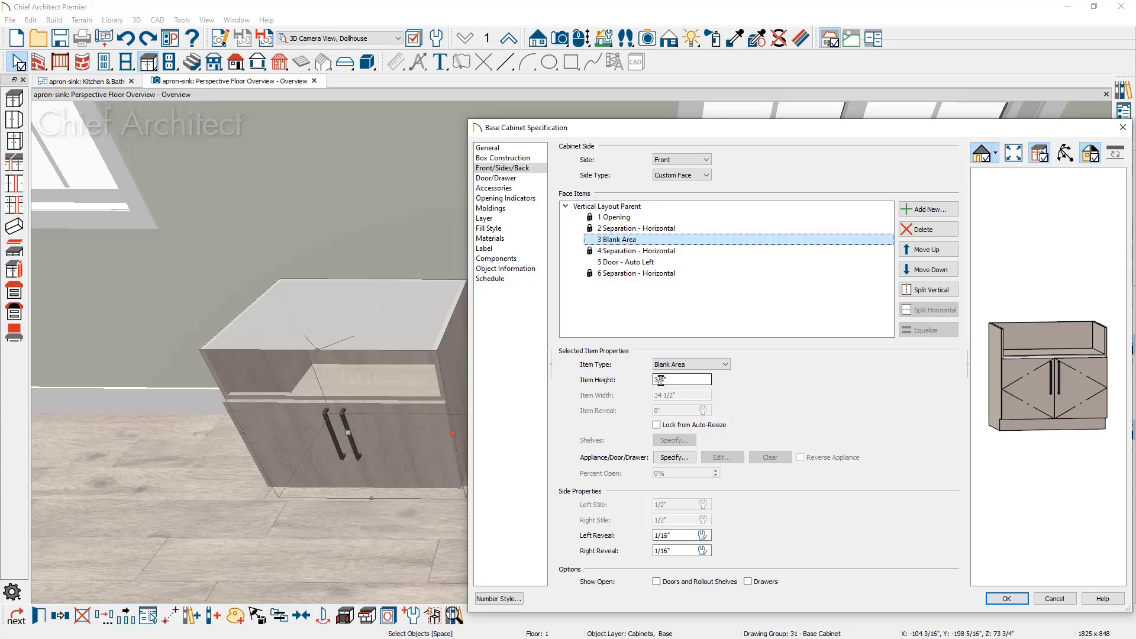
key("BackSpace")
type("2")
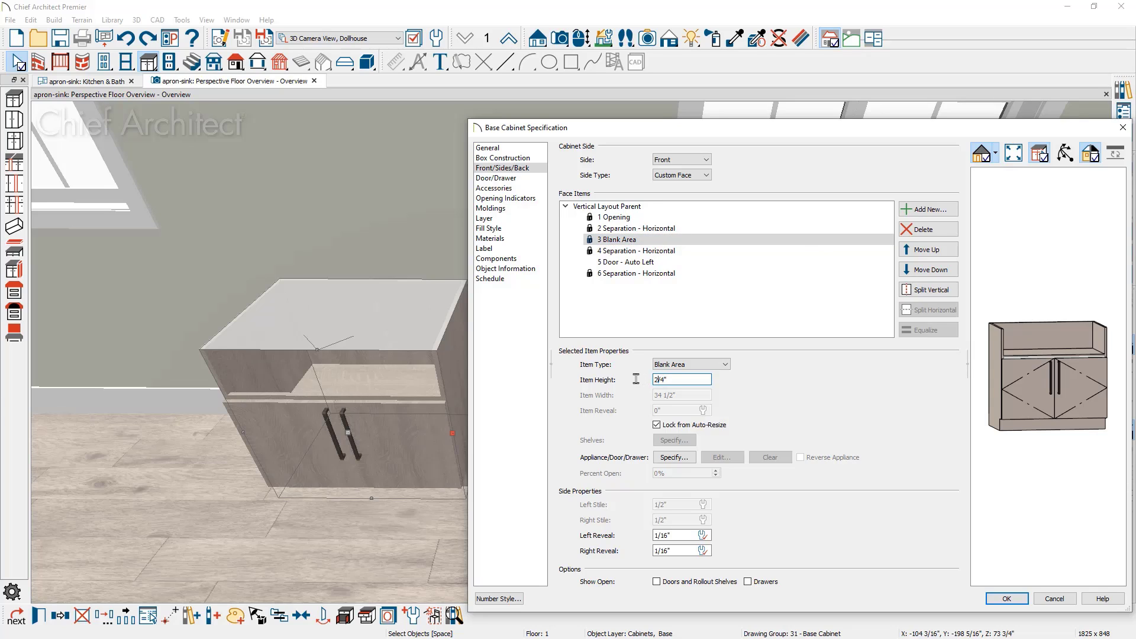
key("Tab")
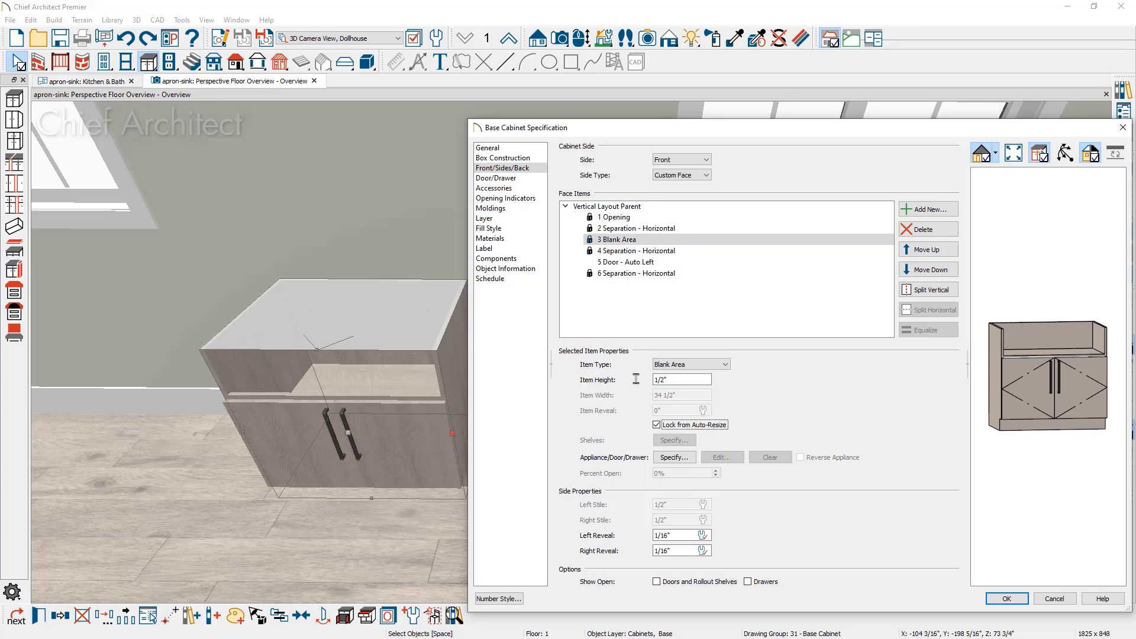
left_click(1013, 599)
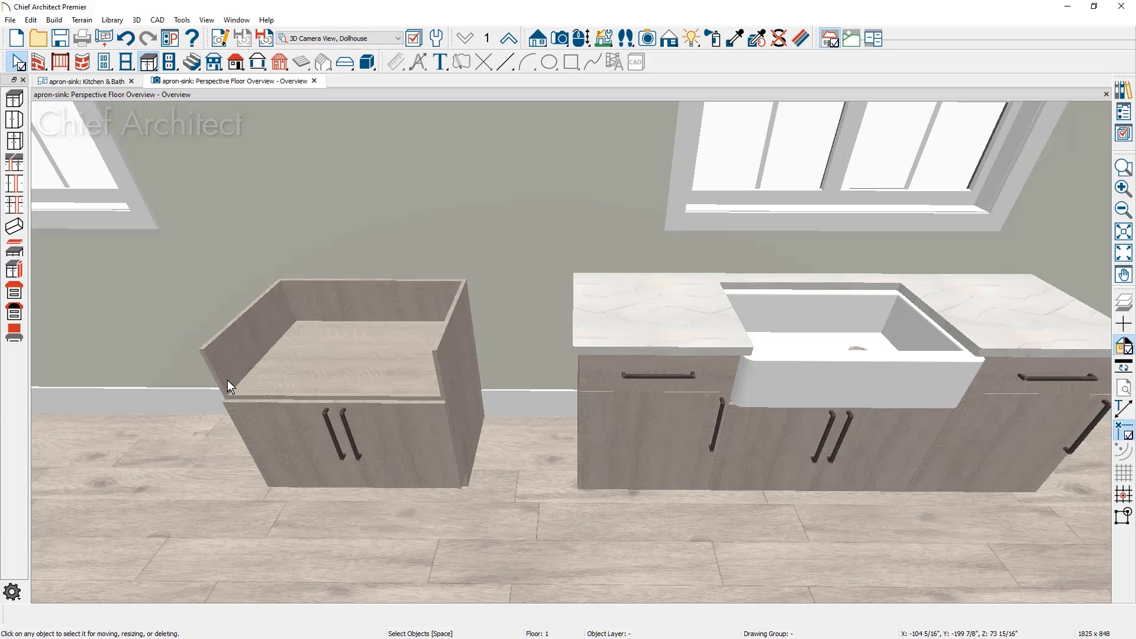
- Change the copied cabinet's box construction to Framed
double_click(251, 431)
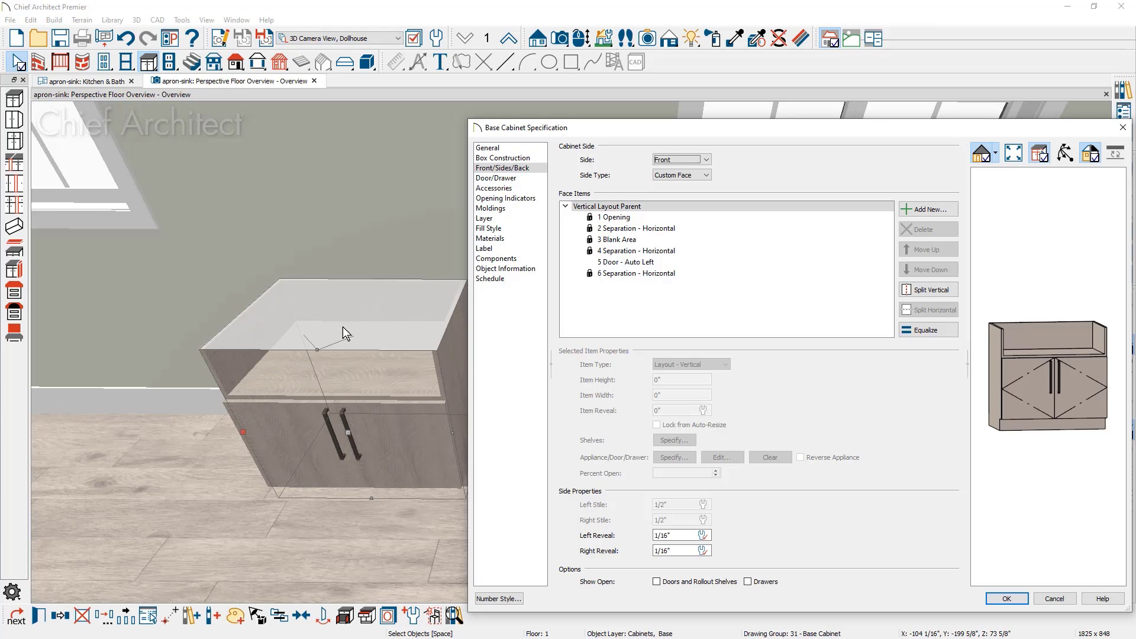
left_click(491, 158)
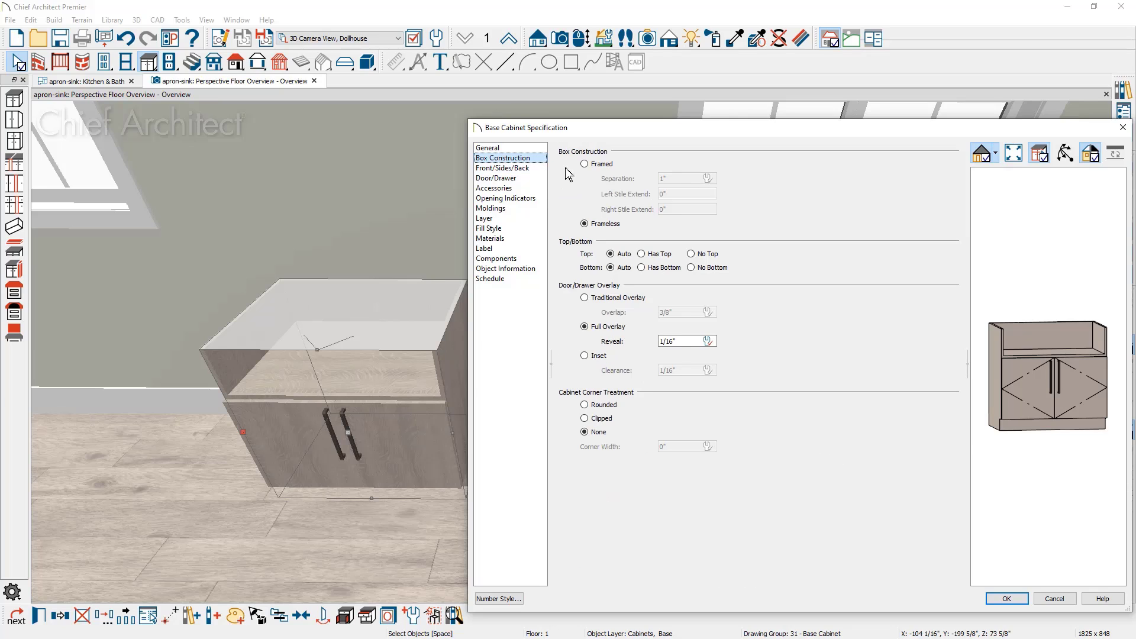
left_click(584, 164)
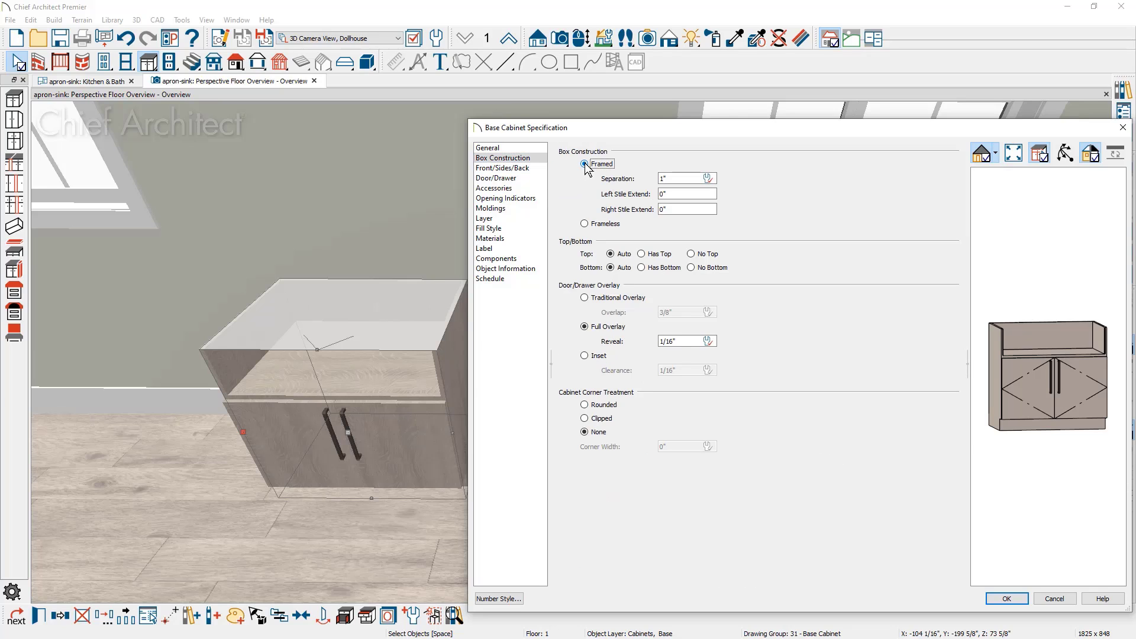
- Set the left and right stiles of the copied cabinet's opening to 3 inches and apply the specification
left_click(1021, 391)
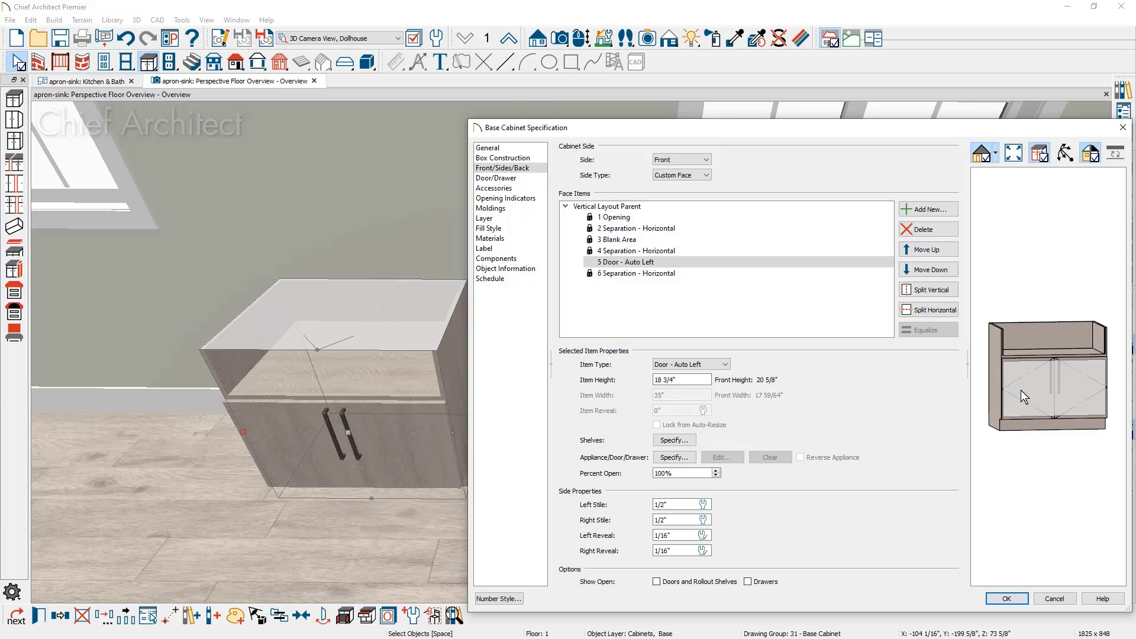
left_click(617, 217)
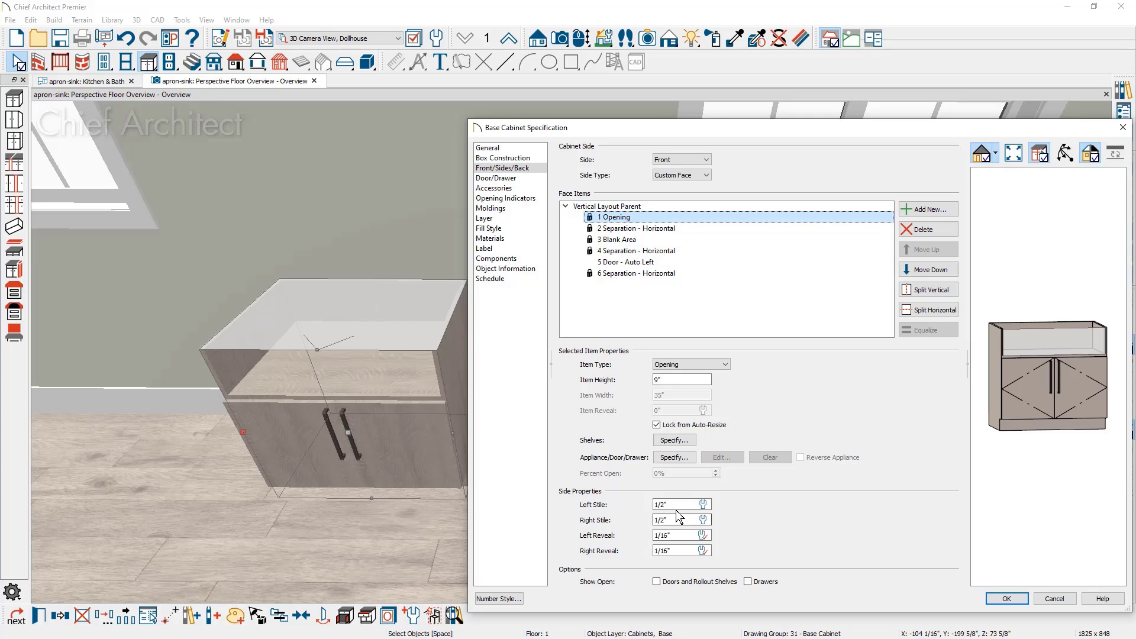
left_click_drag(680, 504, 634, 510)
type("3")
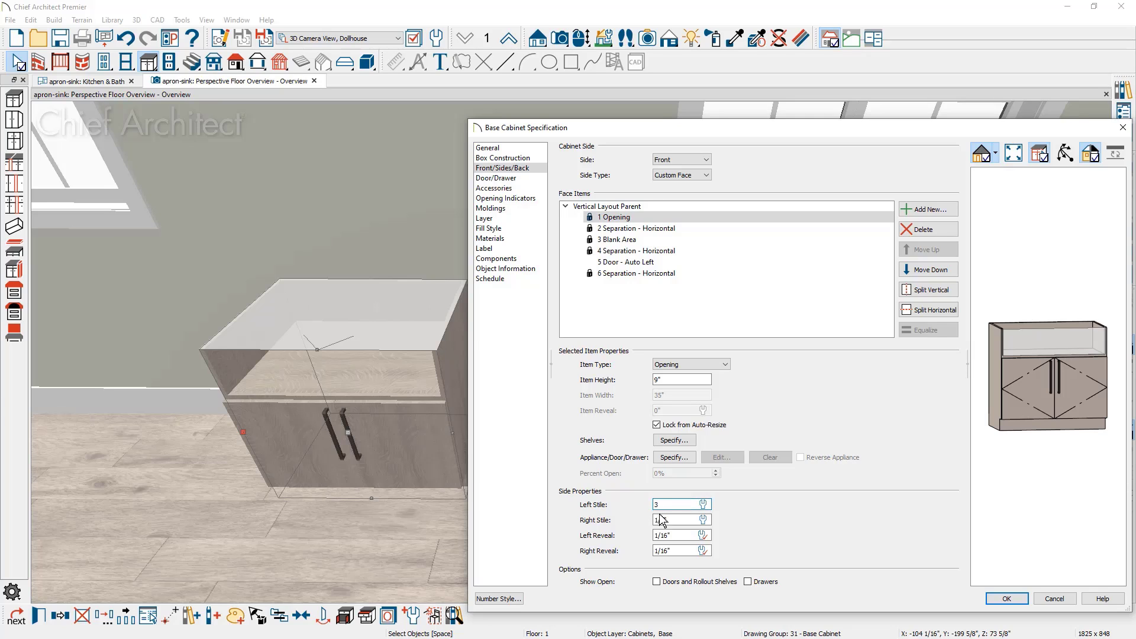
left_click_drag(676, 522, 623, 528)
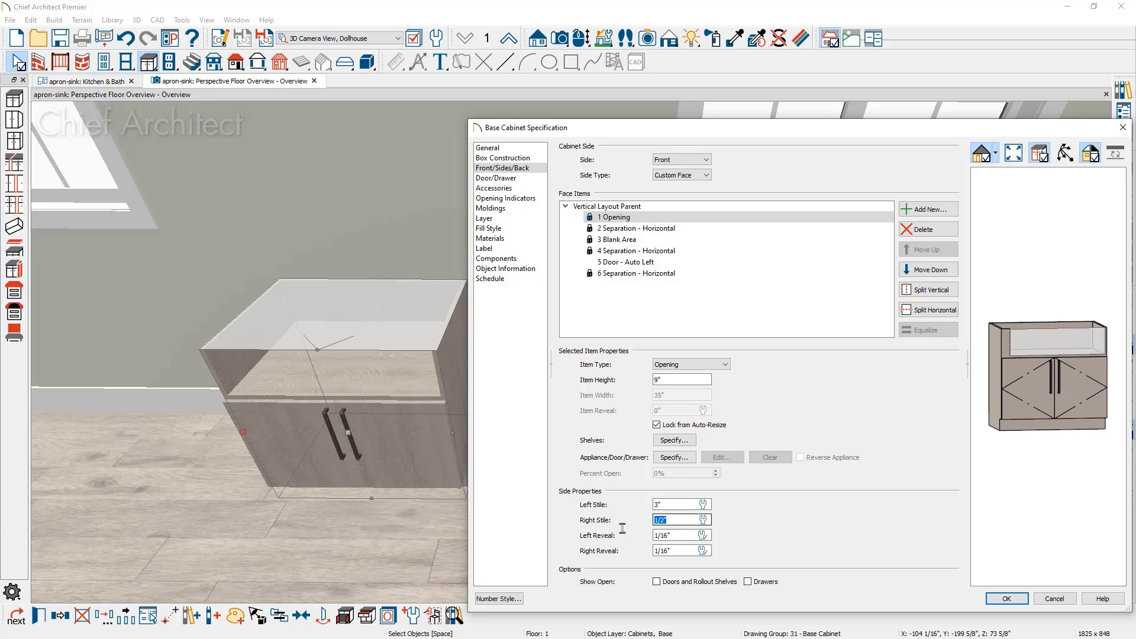
type("3")
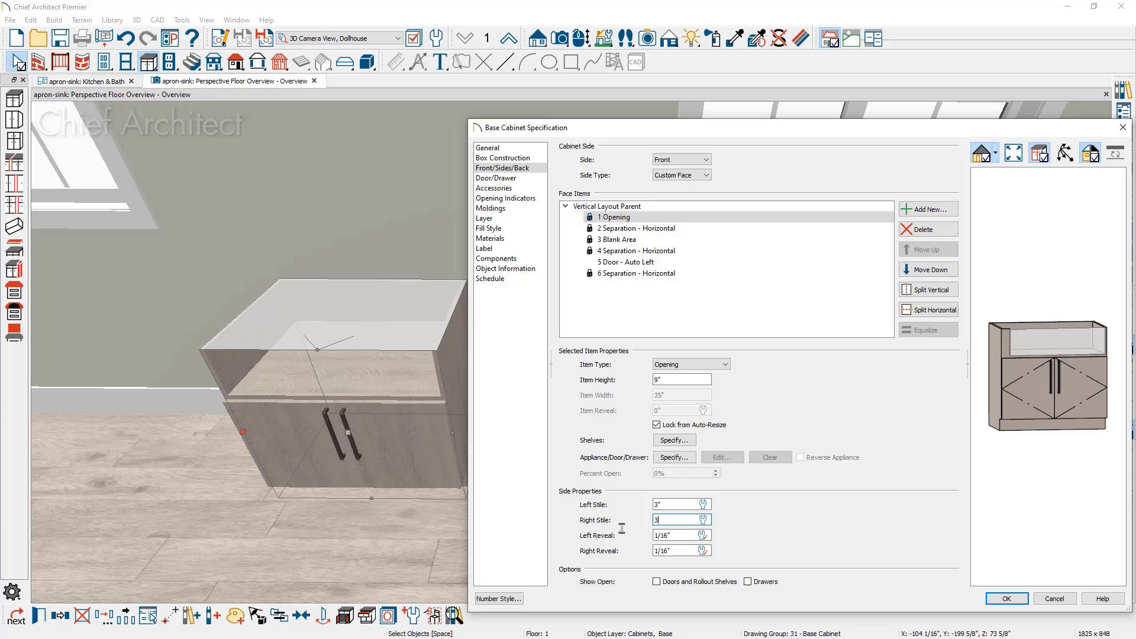
left_click(1005, 599)
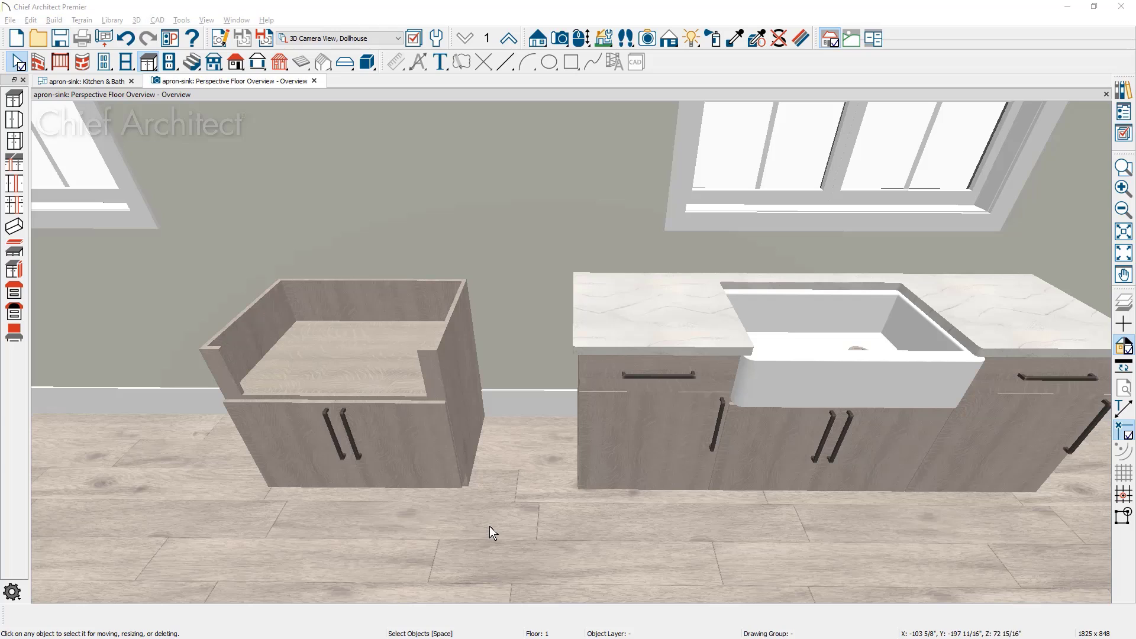
- Delete the copied base cabinet beside the cabinet run
left_click(444, 483)
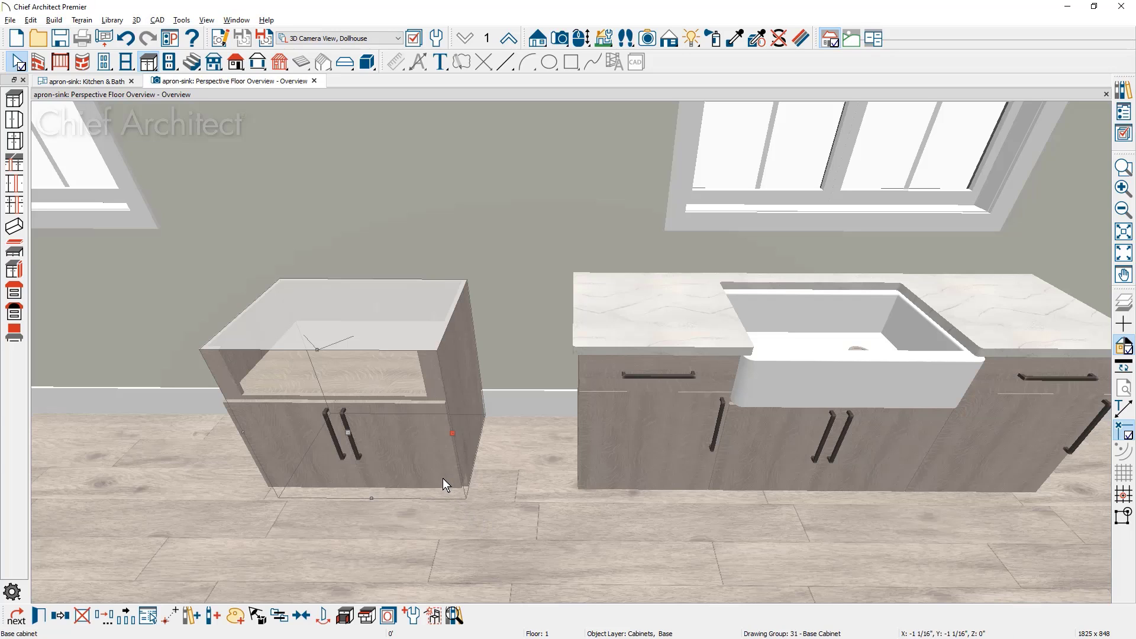
key("Delete")
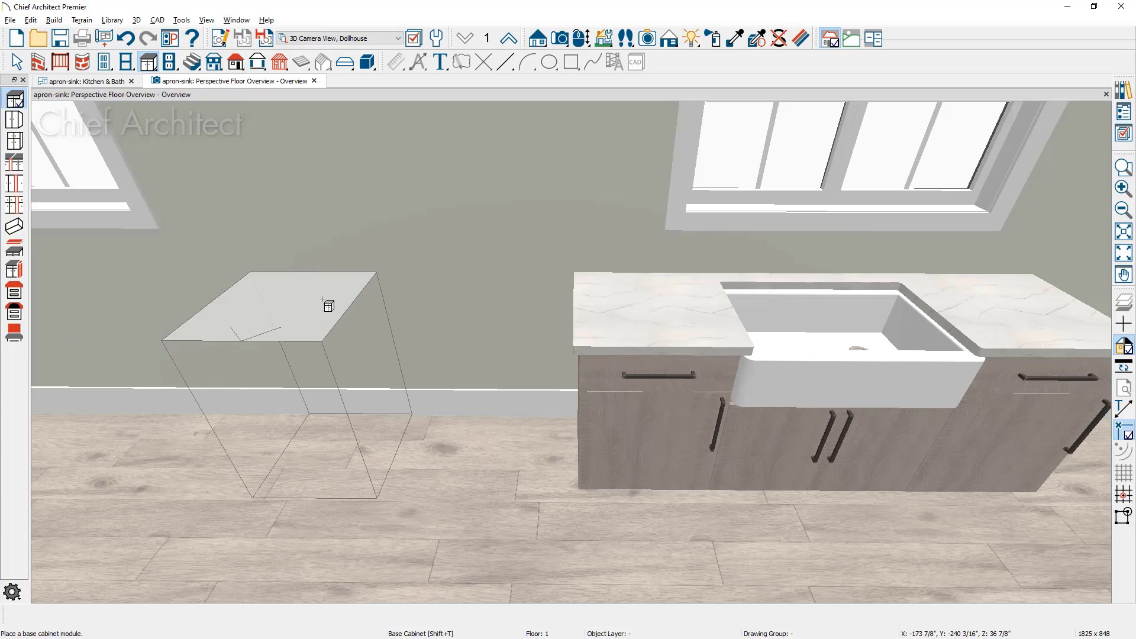
- Place a new base cabinet beside the cabinet run and resize it to 36 inches wide and 24 inches high
left_click(323, 300)
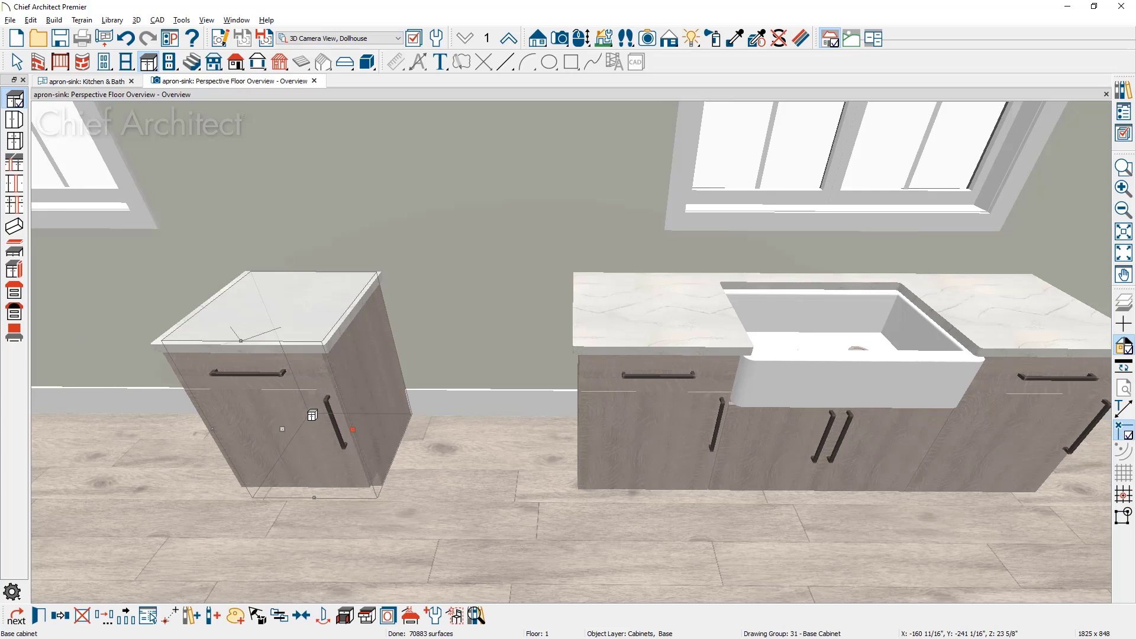
key("t")
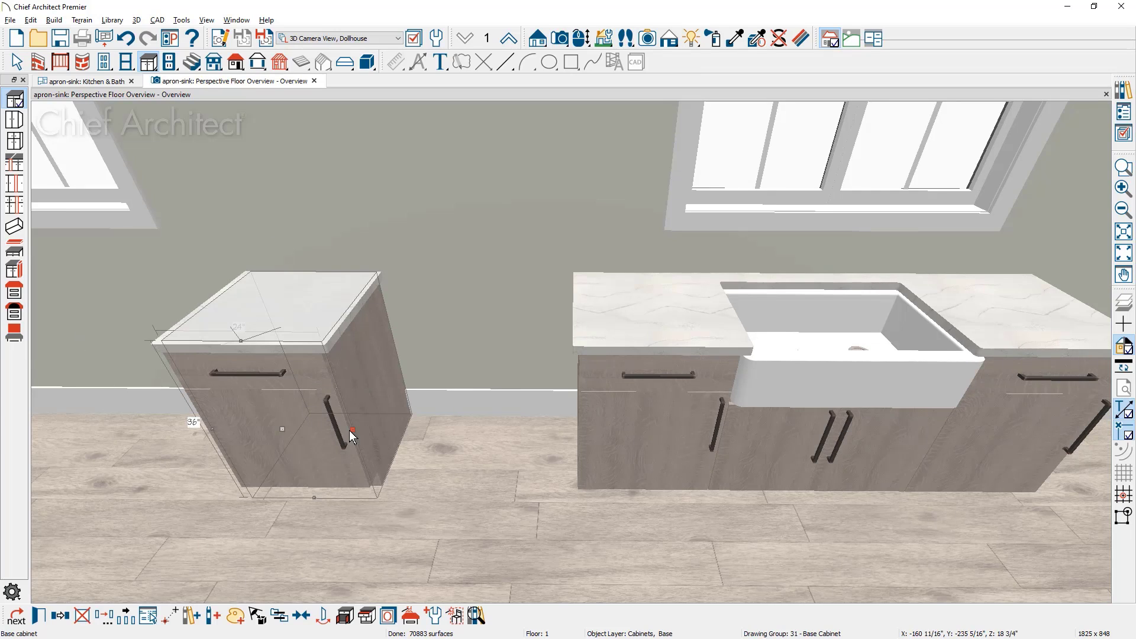
left_click_drag(350, 431, 424, 434)
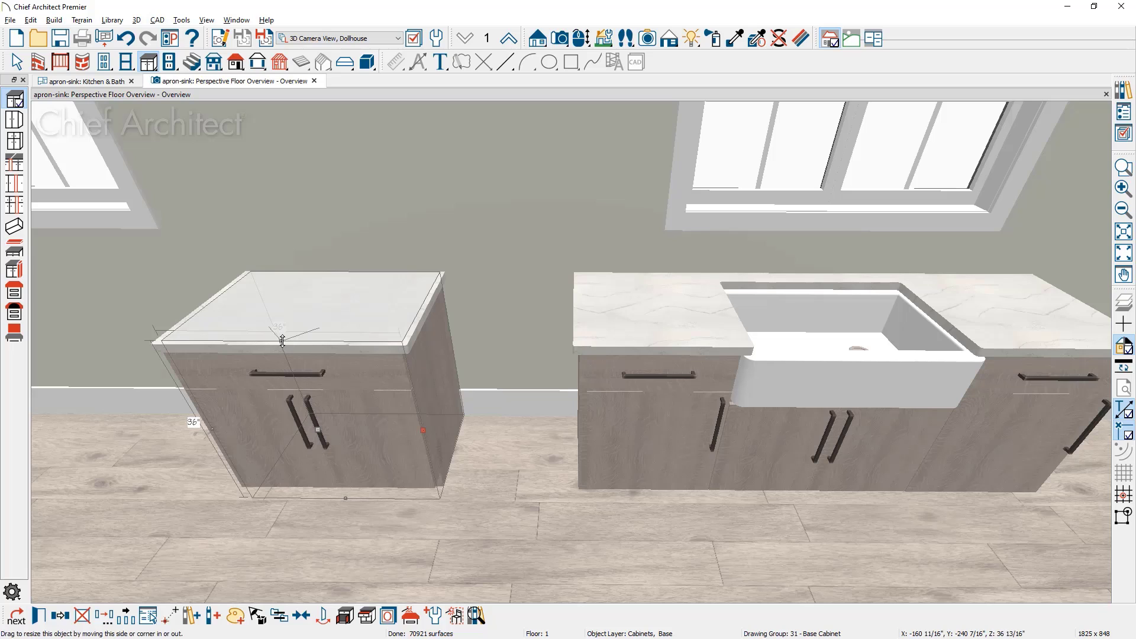
left_click_drag(282, 341, 298, 398)
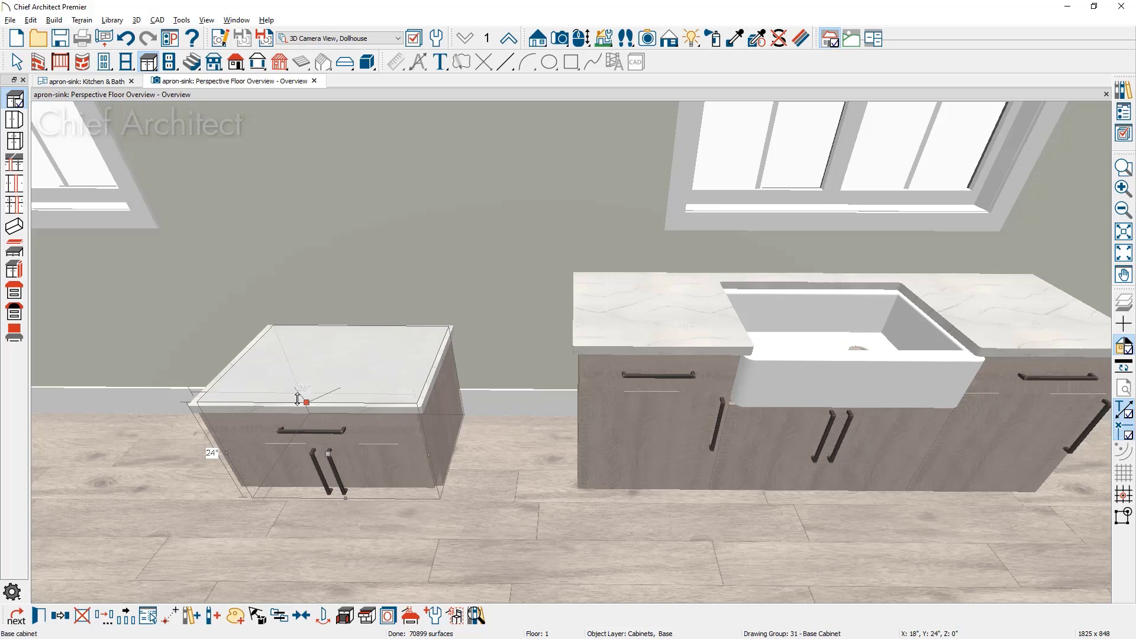
- Remove the drawer from the new base cabinet's front face items
double_click(298, 399)
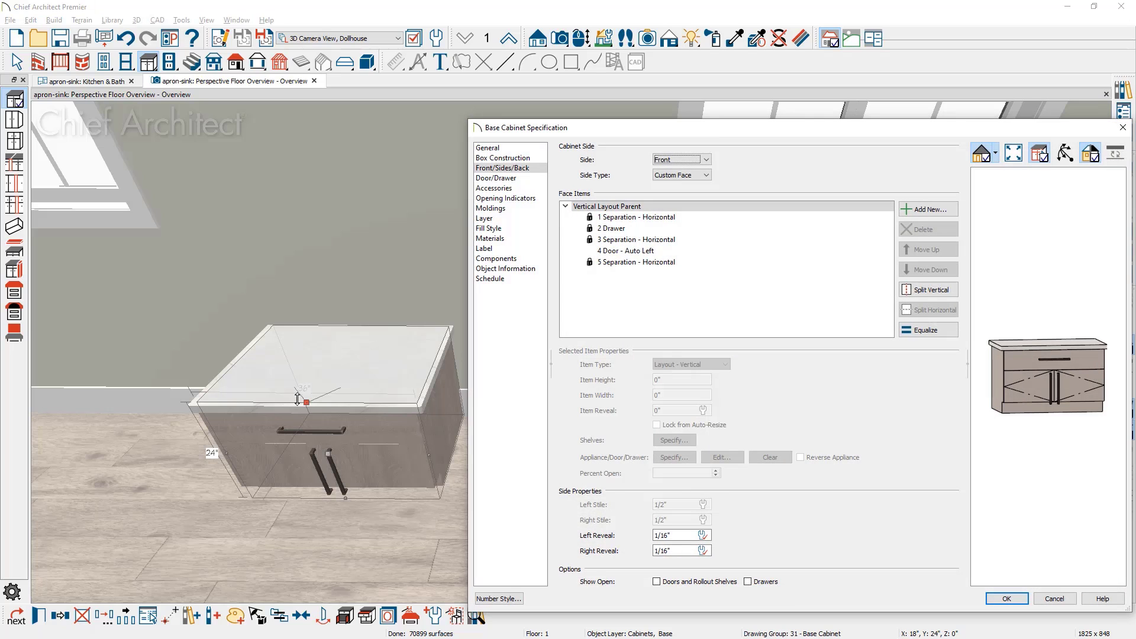
left_click(1031, 352)
left_click(1011, 356)
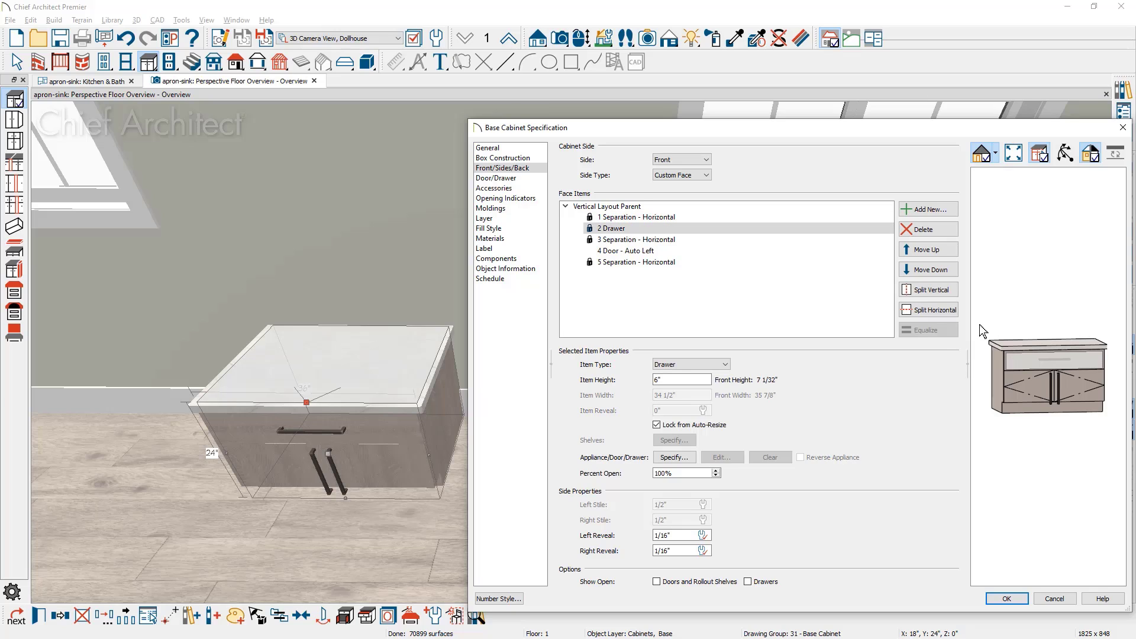
left_click(919, 230)
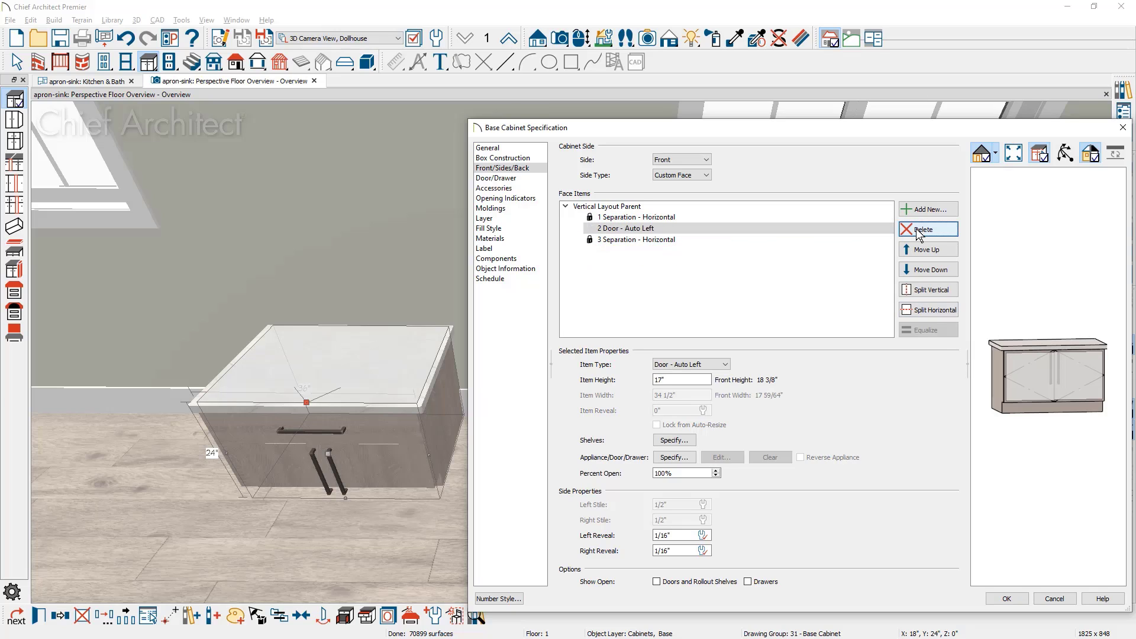
left_click(761, 232)
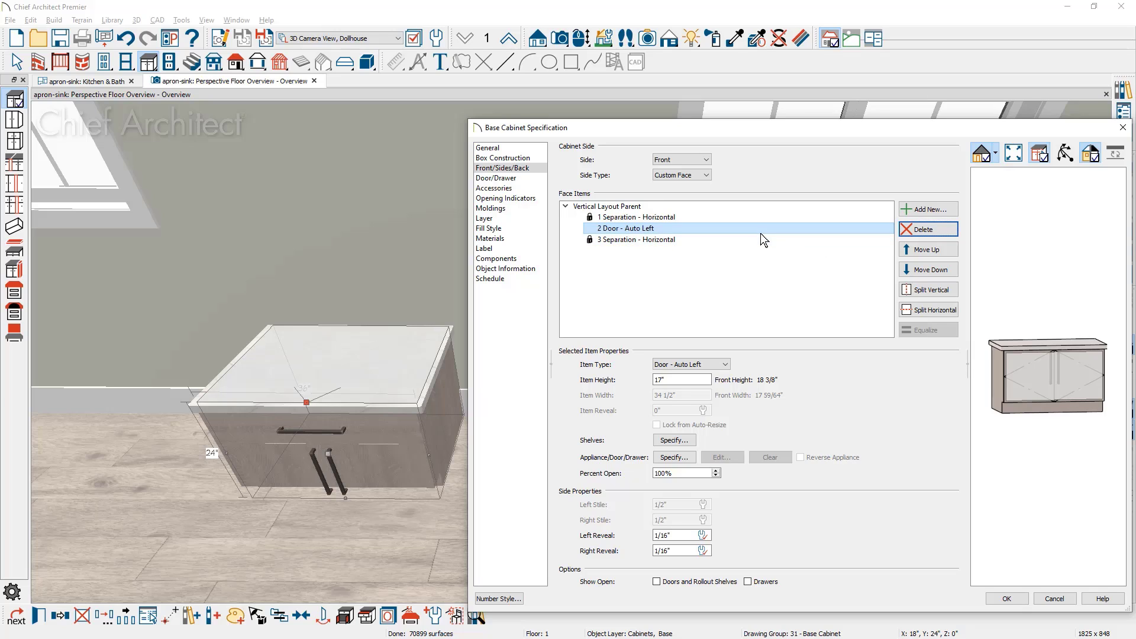
- Make the new base cabinet's countertop overhang non-uniform, with 3/4 inch at the front and 0 at the back, left and right
left_click(1065, 153)
left_click_drag(1027, 233, 1042, 359)
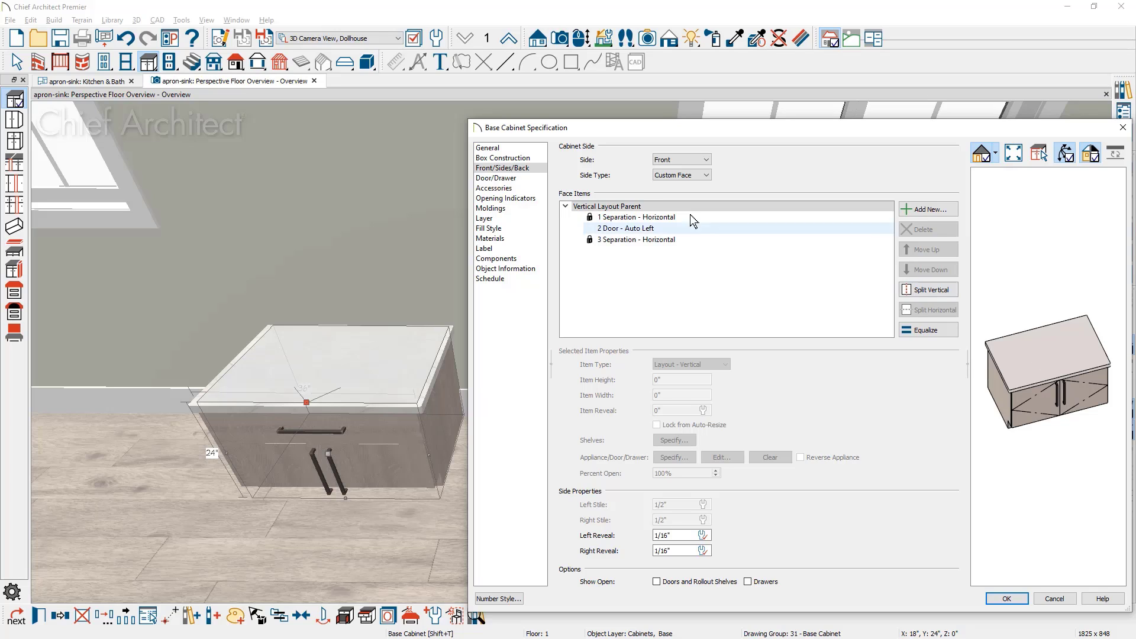
left_click(504, 148)
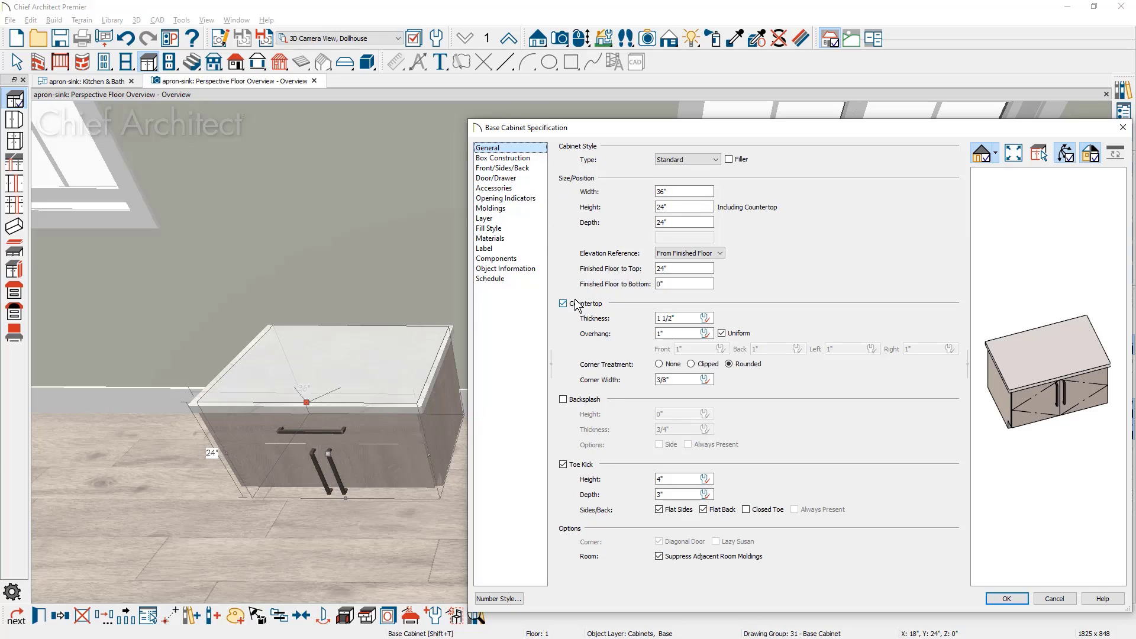
left_click(721, 333)
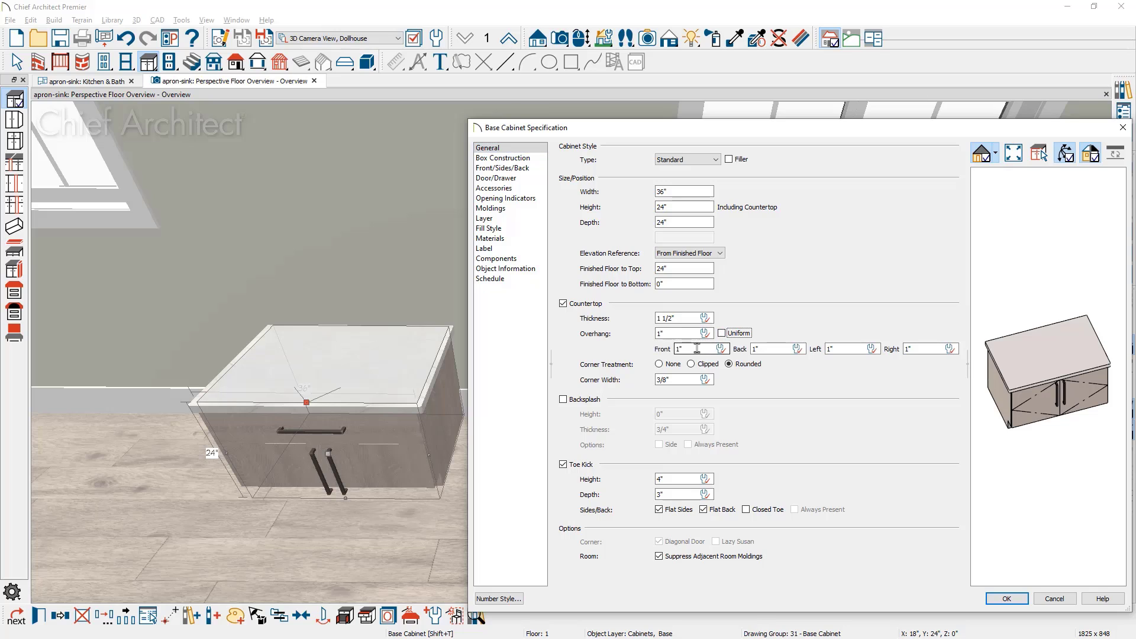
double_click(697, 349)
scroll(1028, 385, "up", 3)
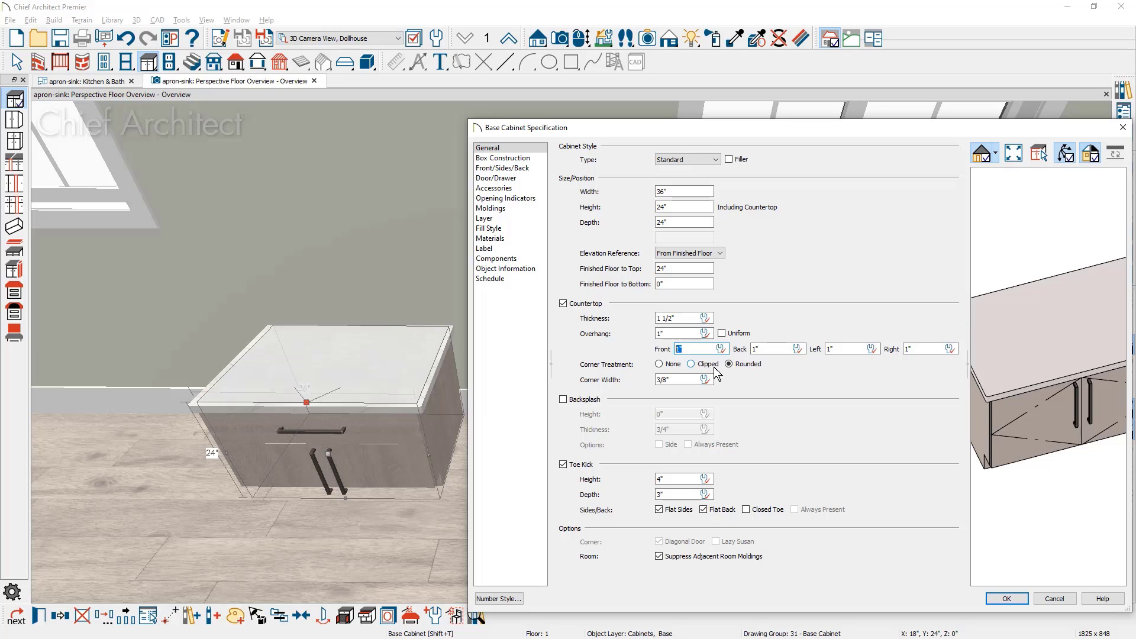
type("3/4")
key("Tab")
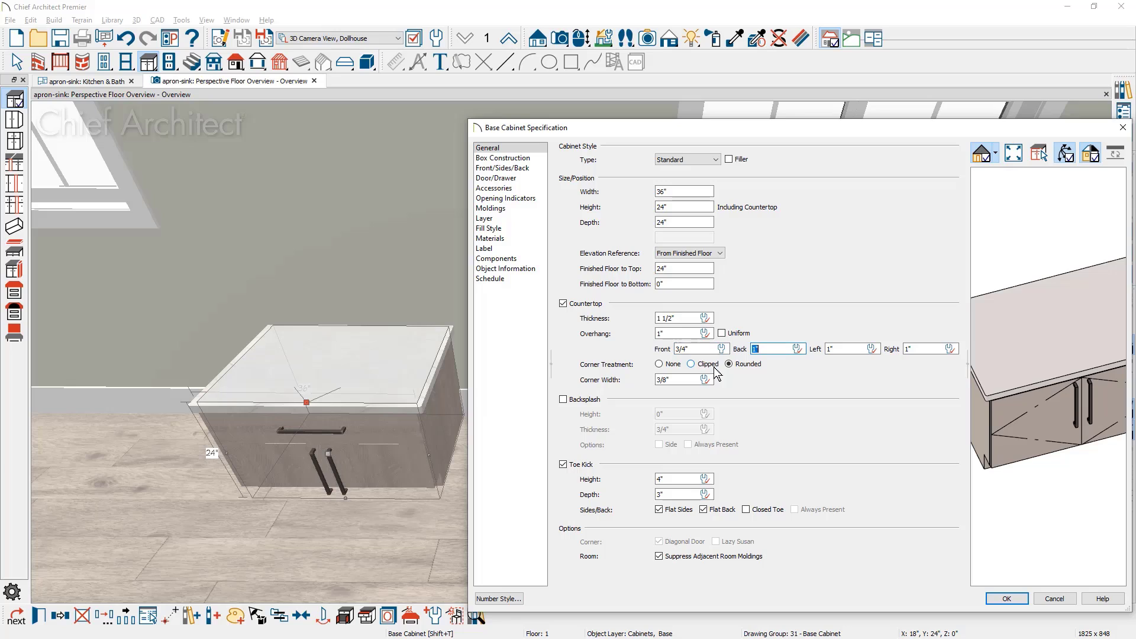
type("0")
key("Tab")
type("0")
key("Tab")
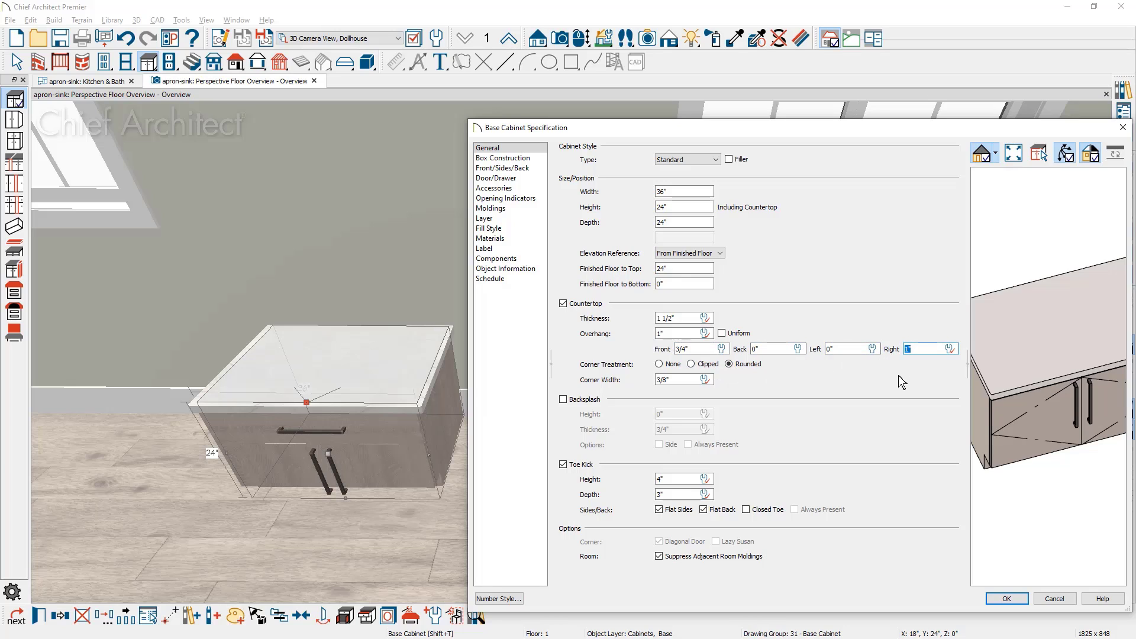
type("0")
- Set the low cabinet's countertop thickness to 3/4 inch and apply the specification
triple_click(691, 320)
type("3/4")
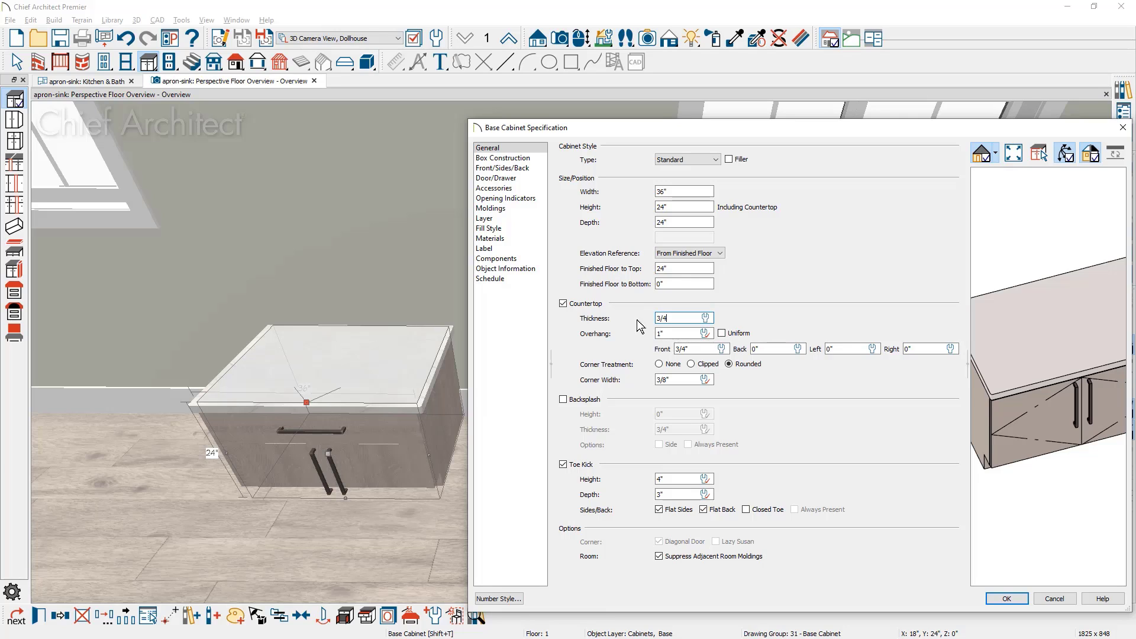
key("Tab")
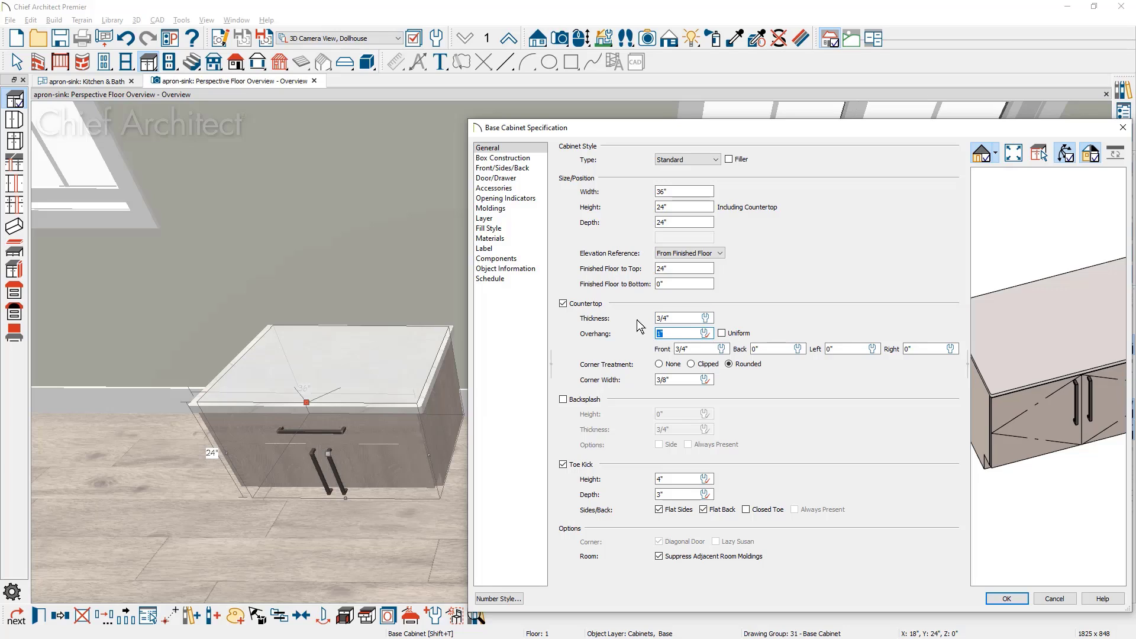
left_click(1006, 598)
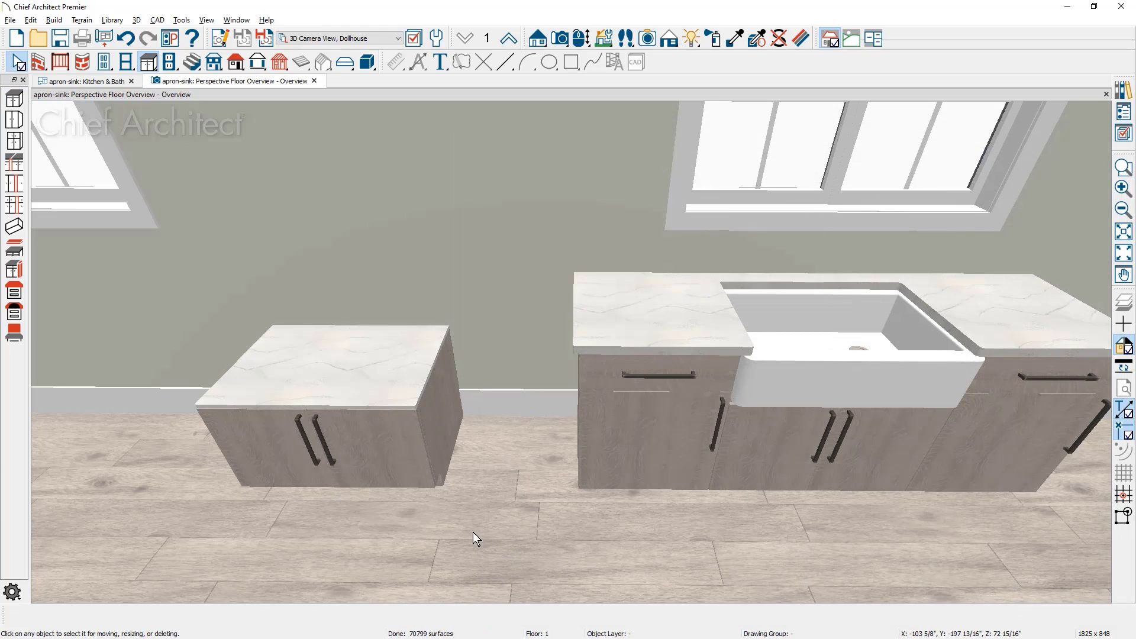
- Sample the low cabinet's Oak - Quartersawn White - Stain2 material from its side and apply it to its countertop
left_click(735, 39)
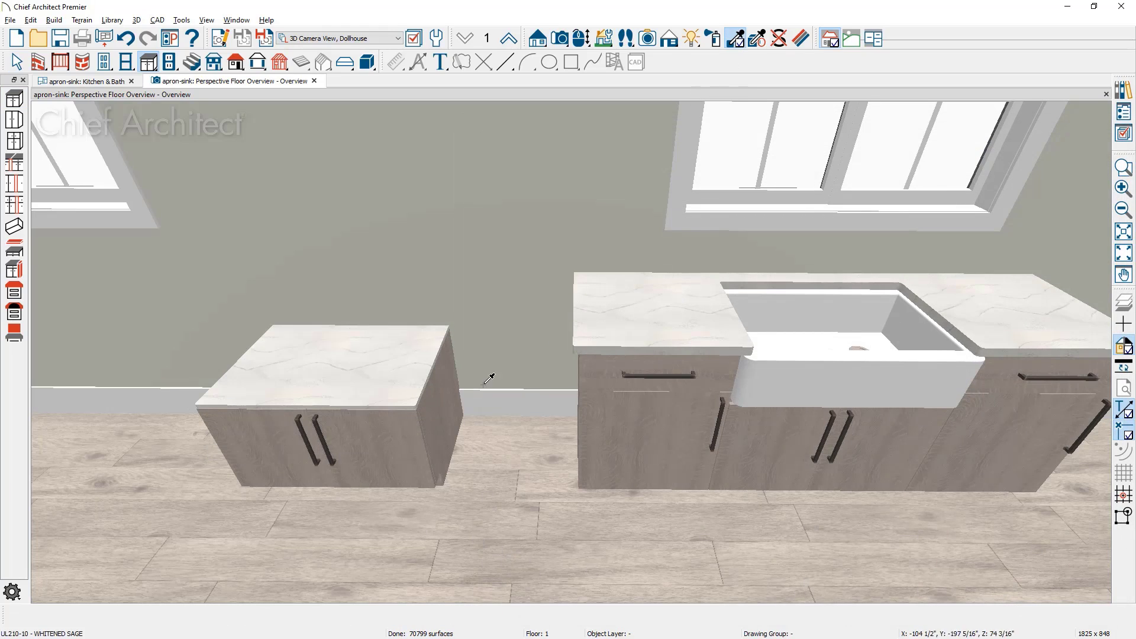
left_click(450, 400)
left_click(394, 382)
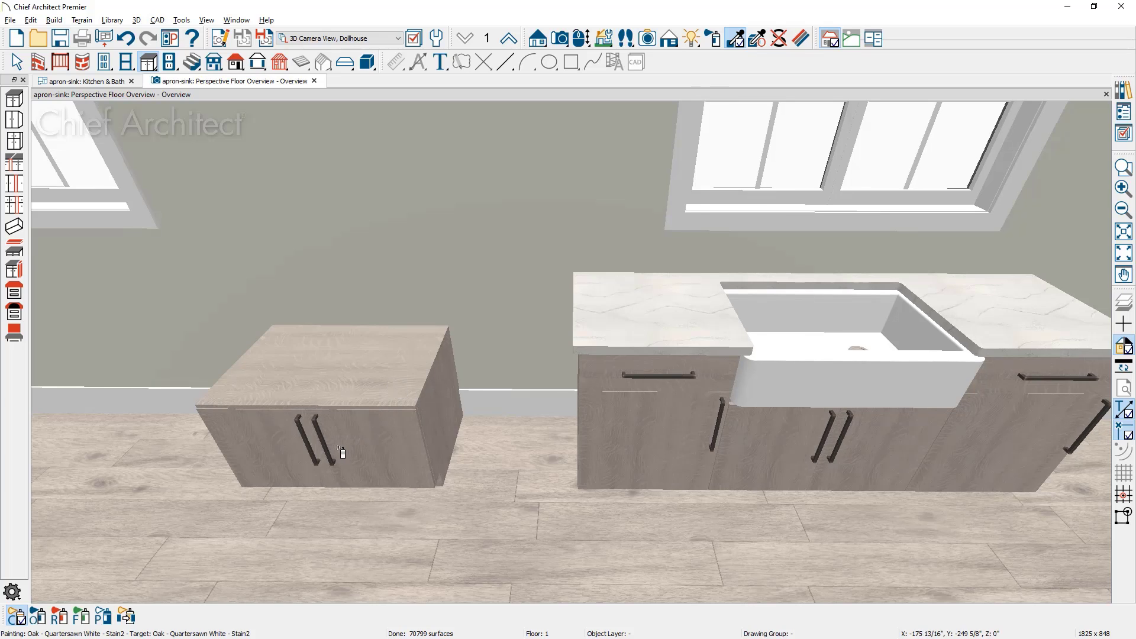
middle_click_drag(384, 414, 421, 438)
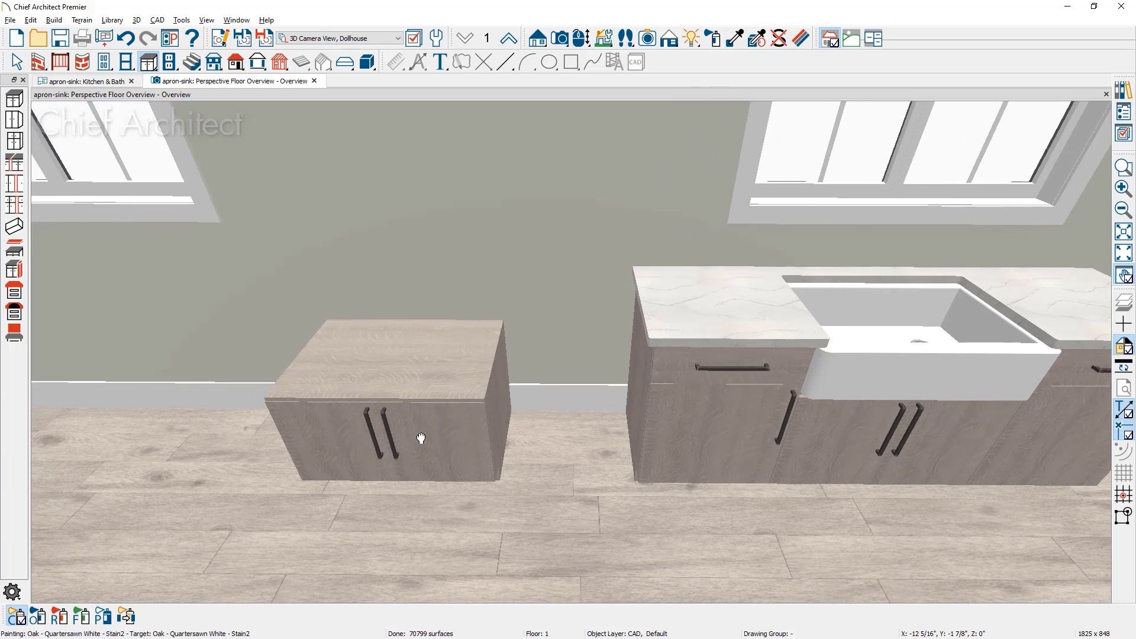